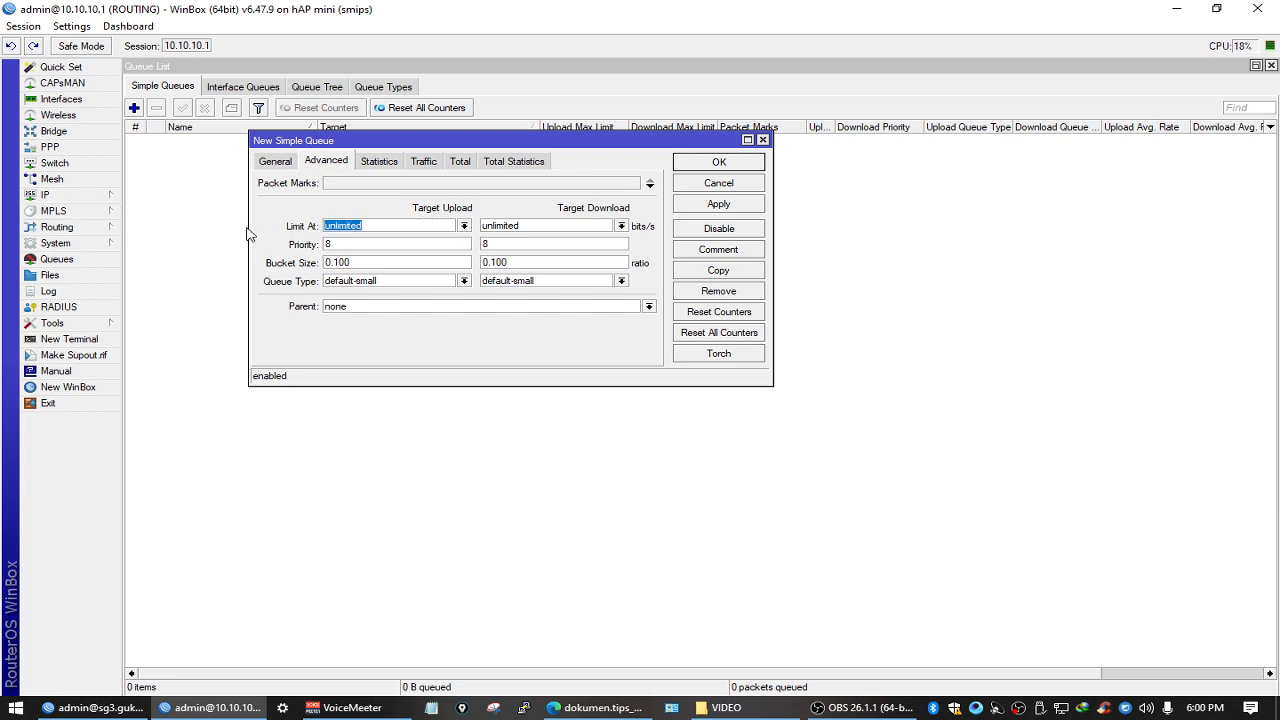
Step: Discard the open queue and start a new simple queue to examine its upload and download Limit At fields
left_click(717, 184)
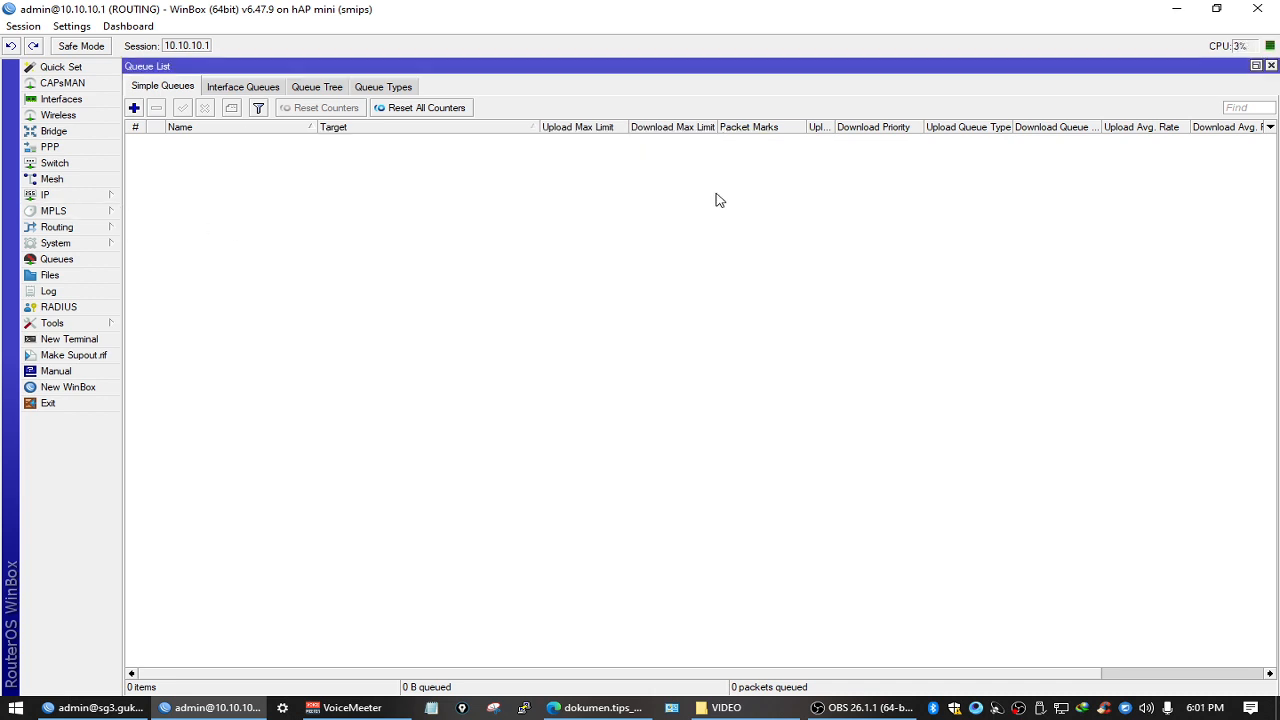
left_click(134, 108)
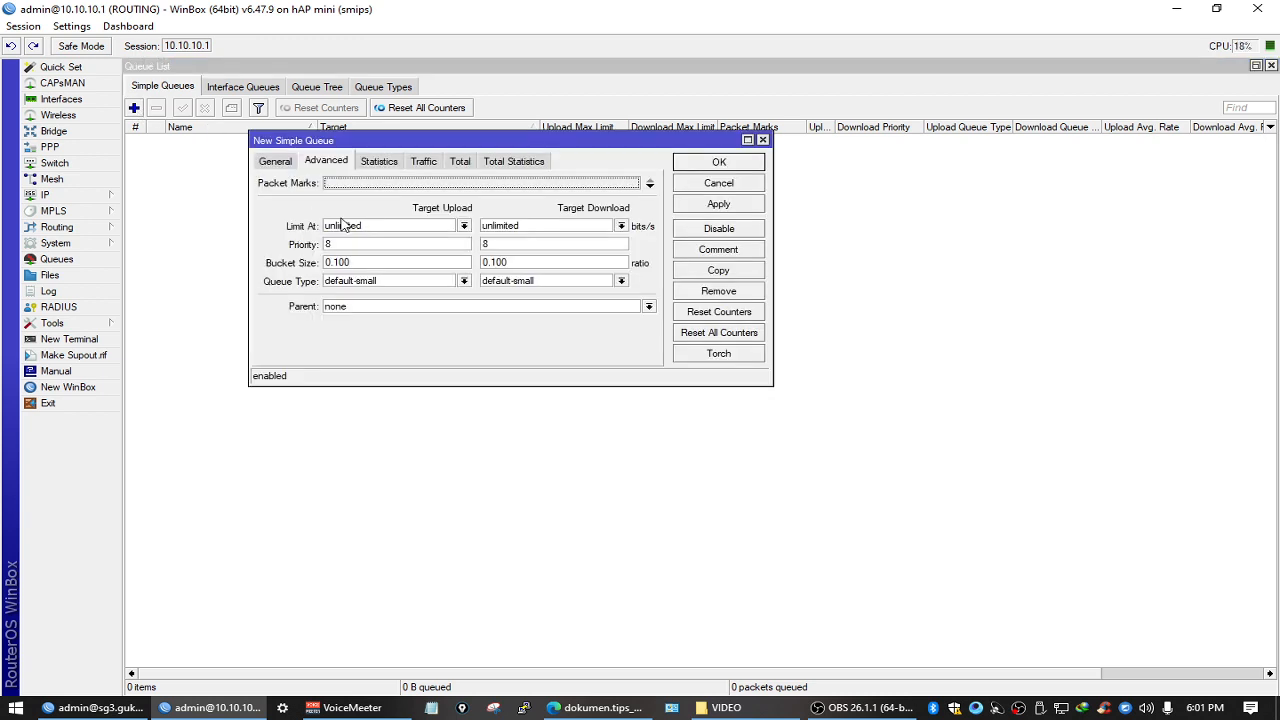
key("Tab")
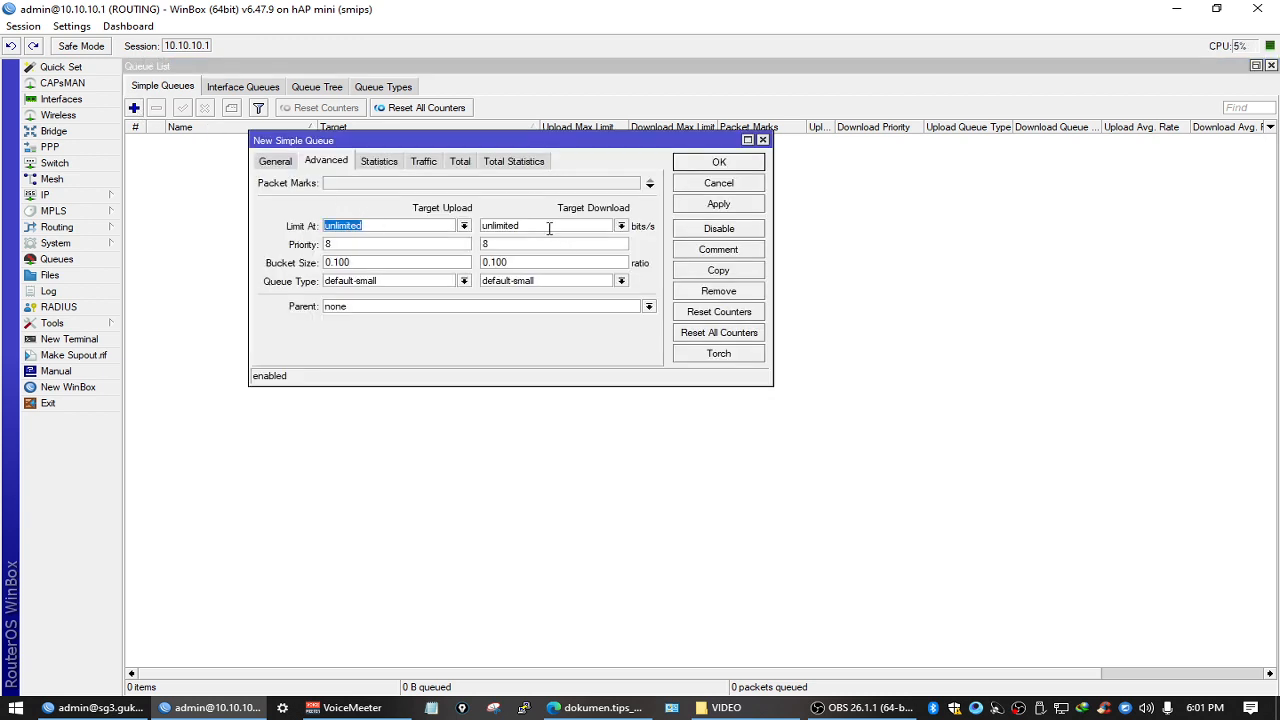
key("Tab")
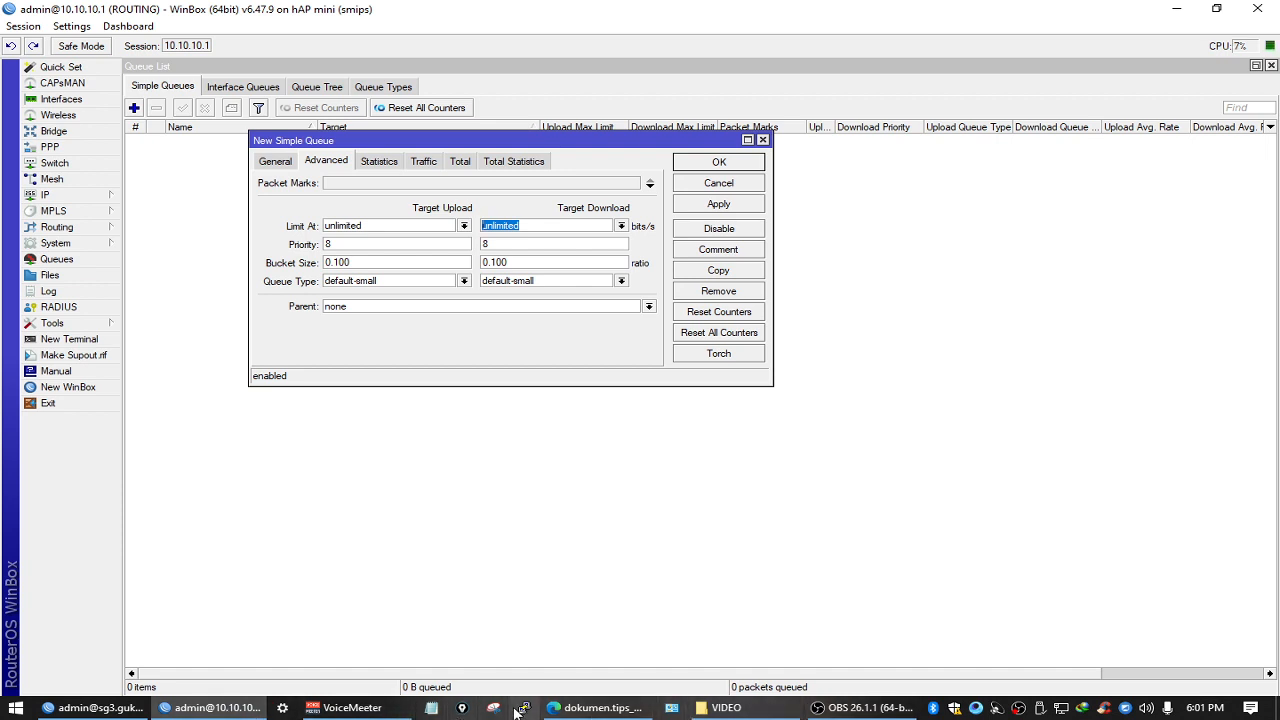
Step: Switch to the MikroTik PDF in Microsoft Edge and examine the CIR (Committed Information Rate) entry on the Staged Limitation slide
mouse_move(552, 710)
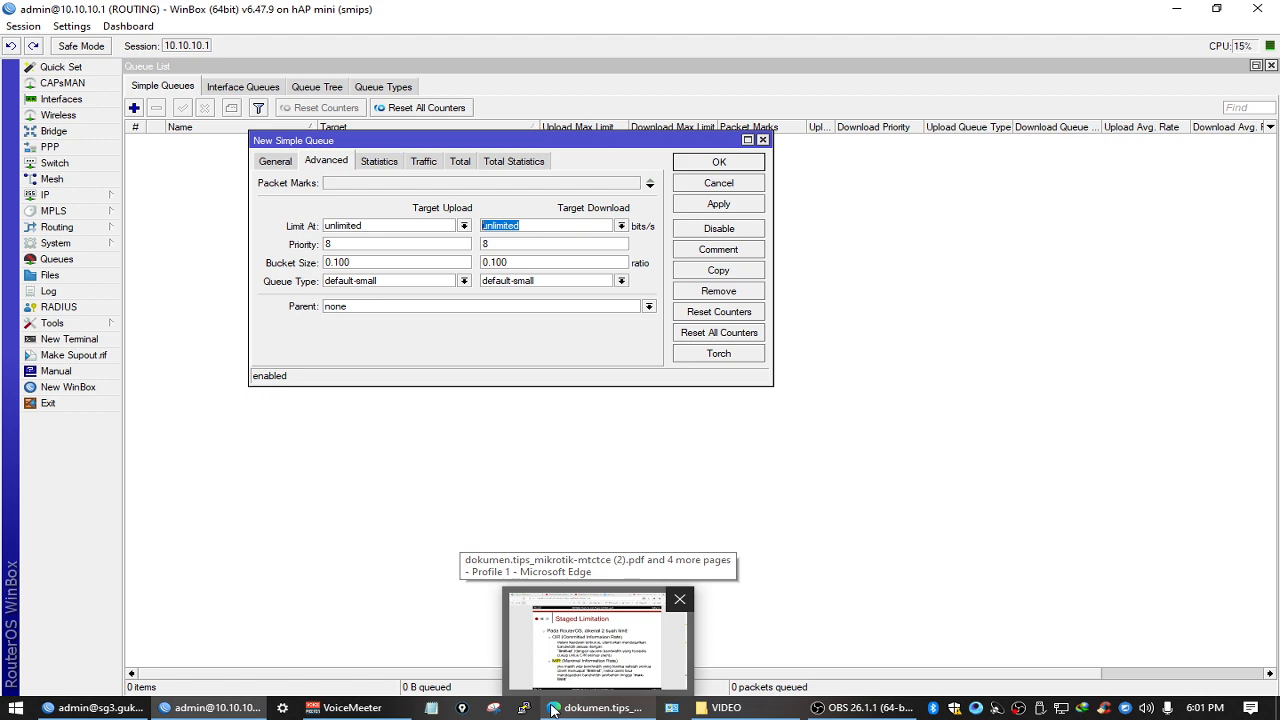
left_click(552, 710)
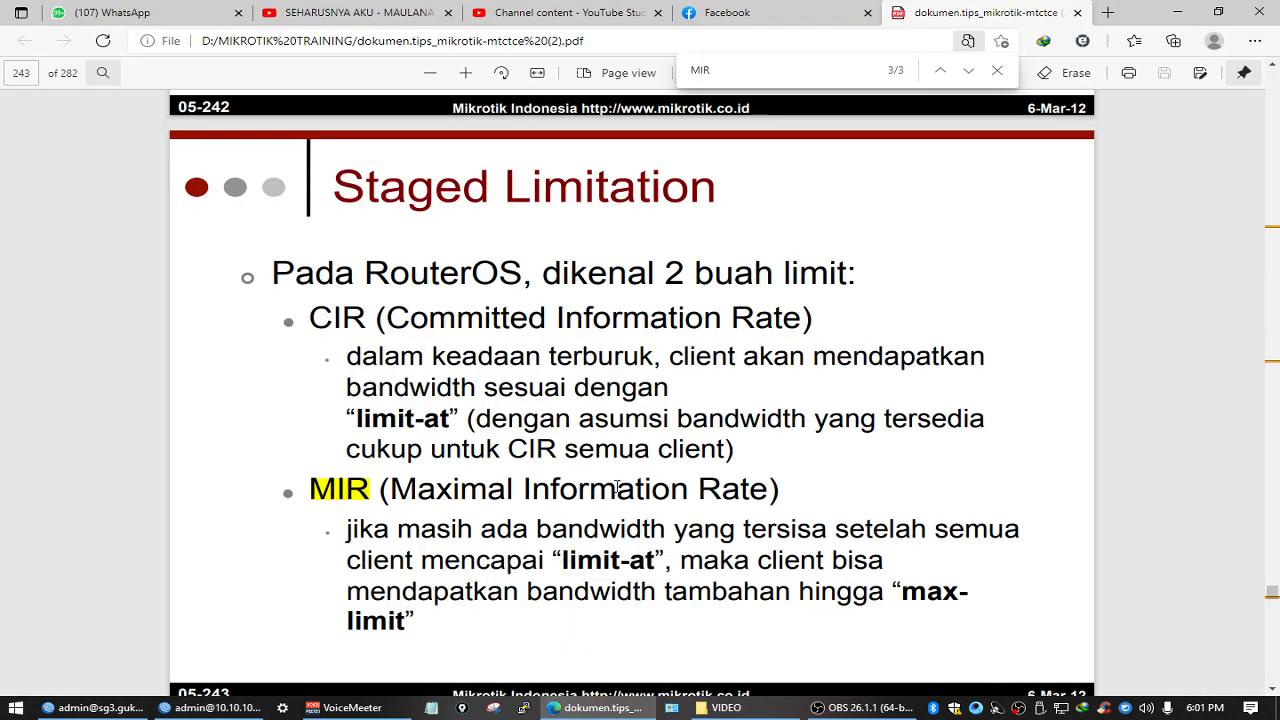
left_click_drag(596, 323, 704, 320)
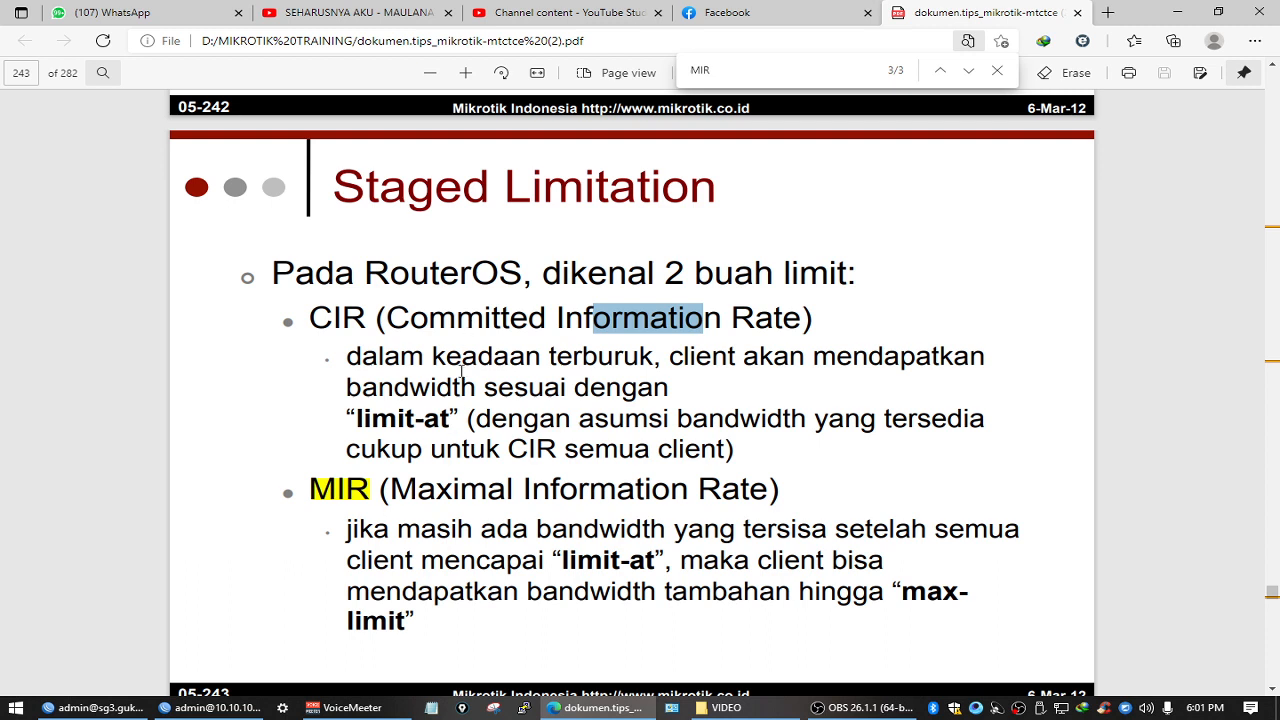
left_click_drag(492, 330, 566, 322)
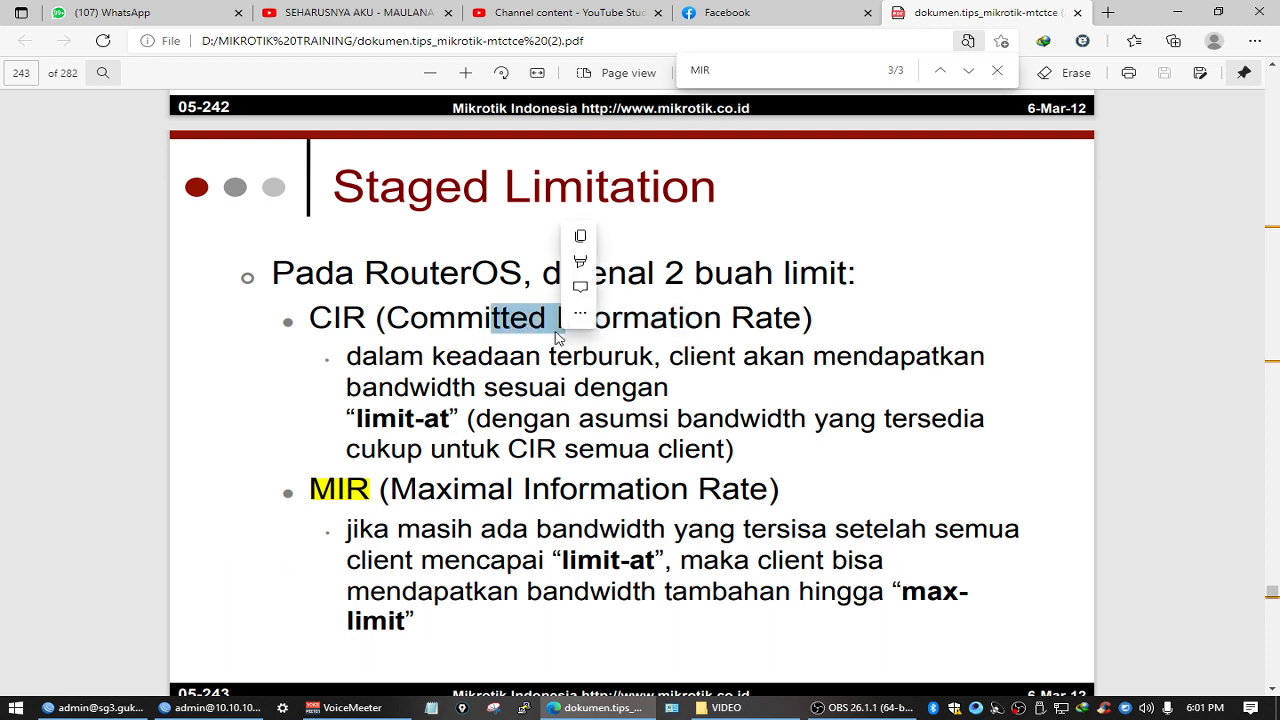
double_click(452, 320)
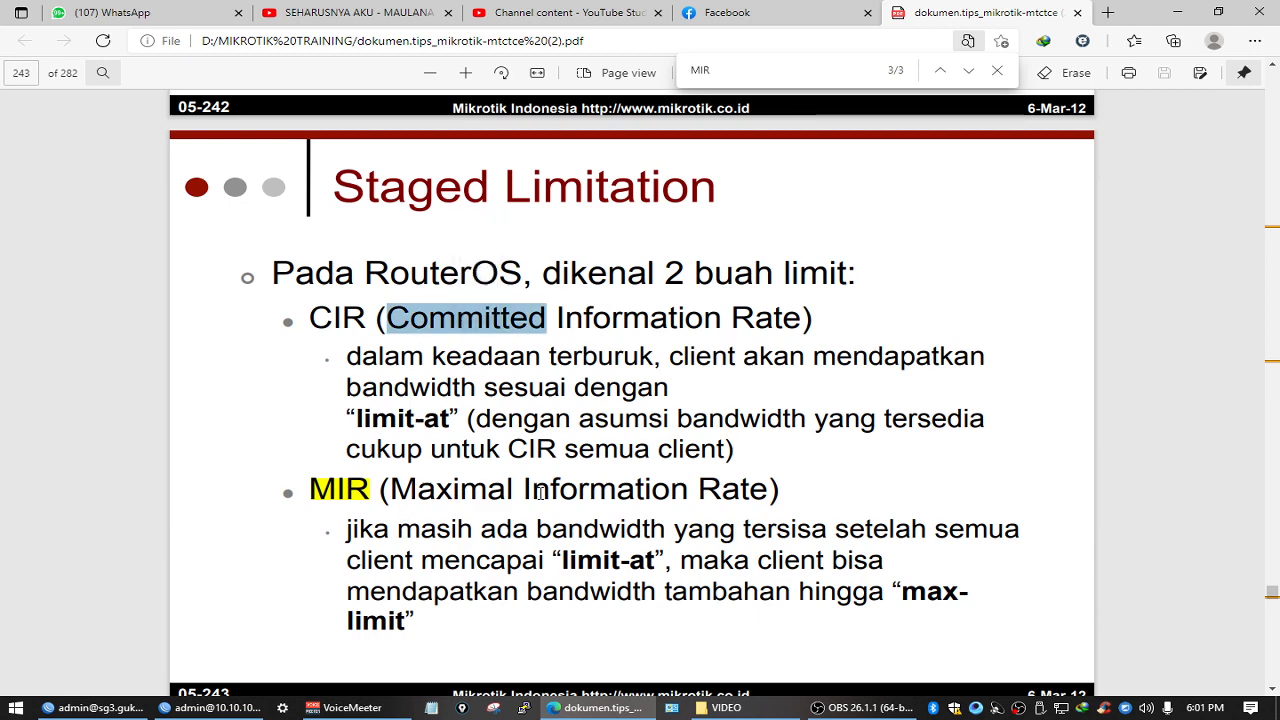
Step: Switch back to WinBox, examine the new queue's Limit At and Max Limit fields for both directions, and discard the queue
left_click(210, 707)
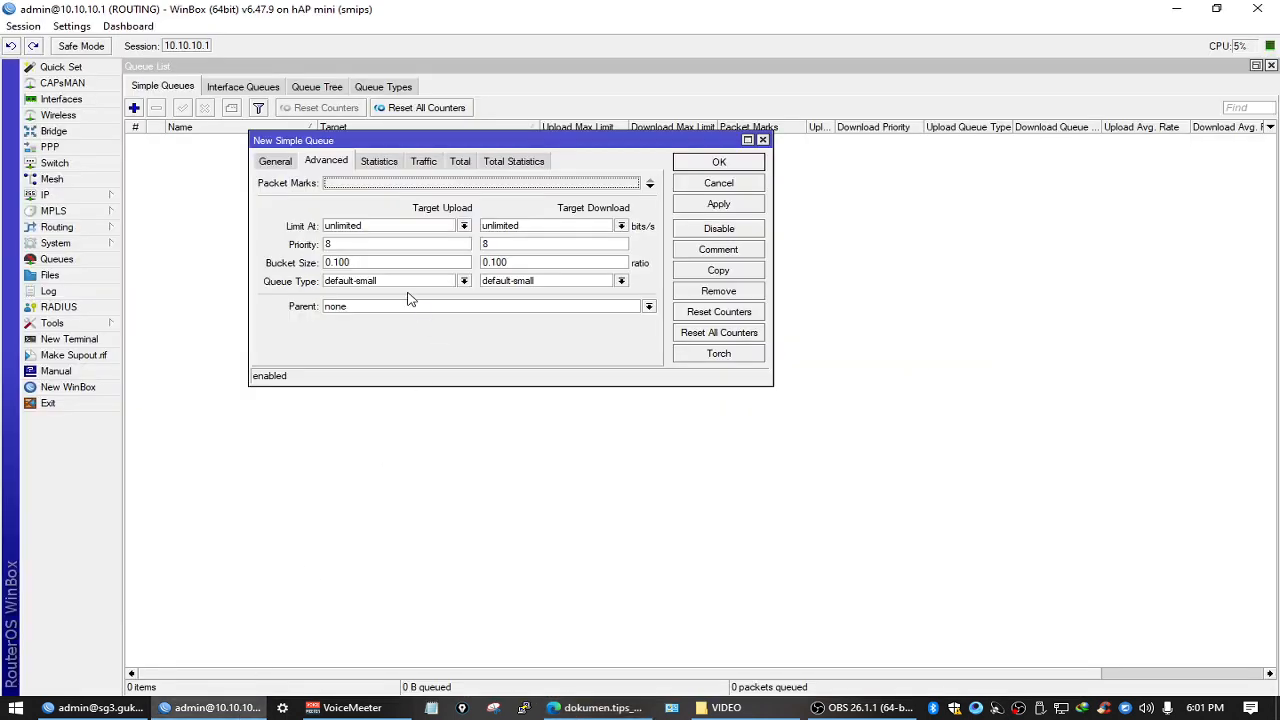
double_click(370, 226)
double_click(542, 228)
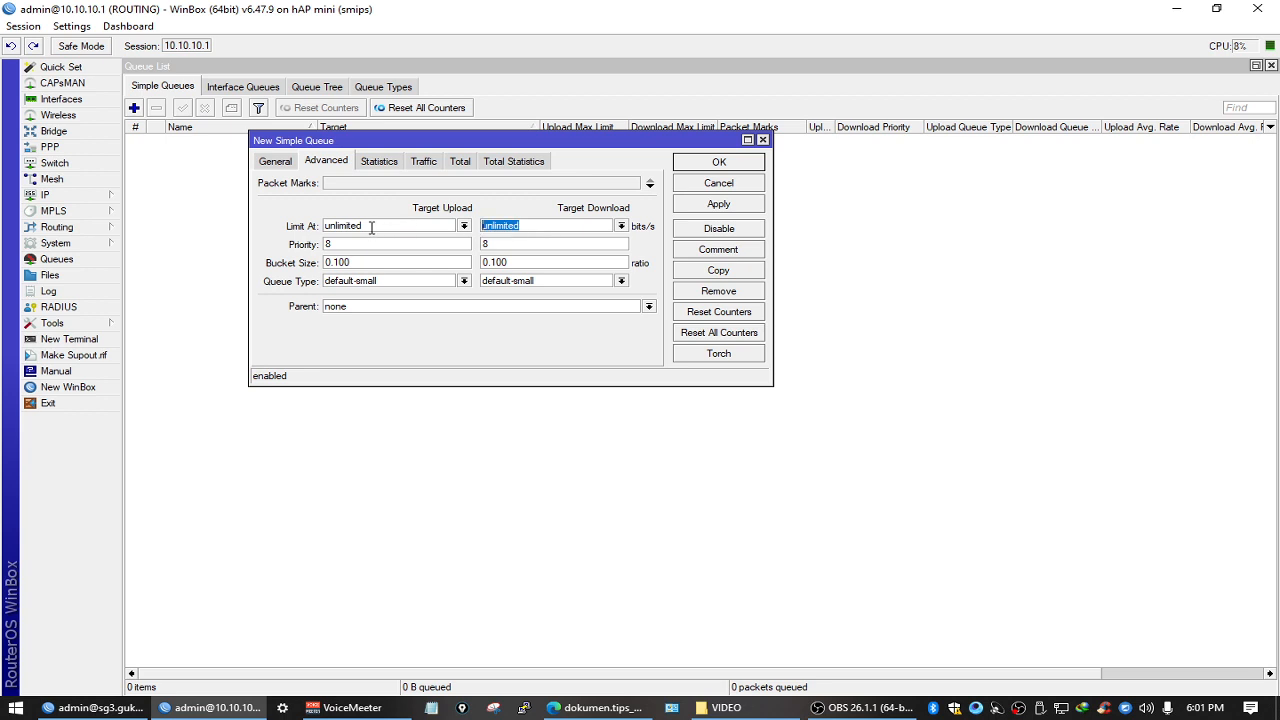
double_click(371, 226)
left_click(288, 161)
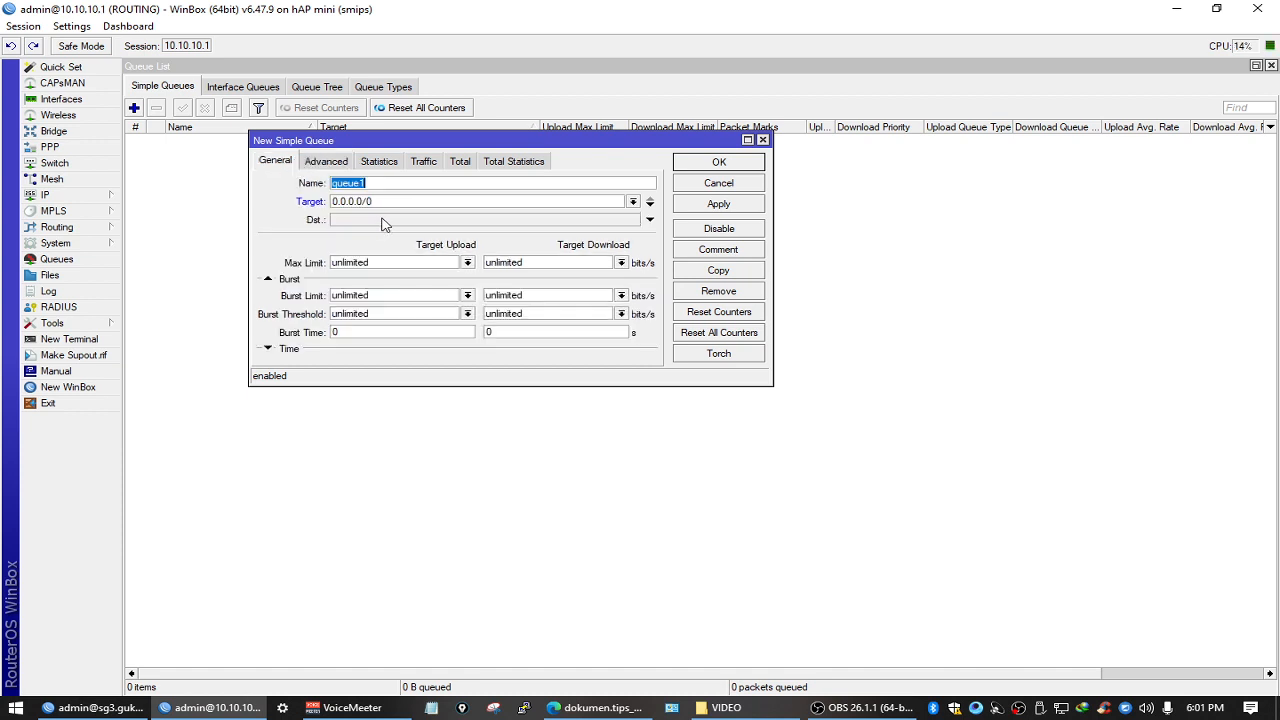
double_click(334, 262)
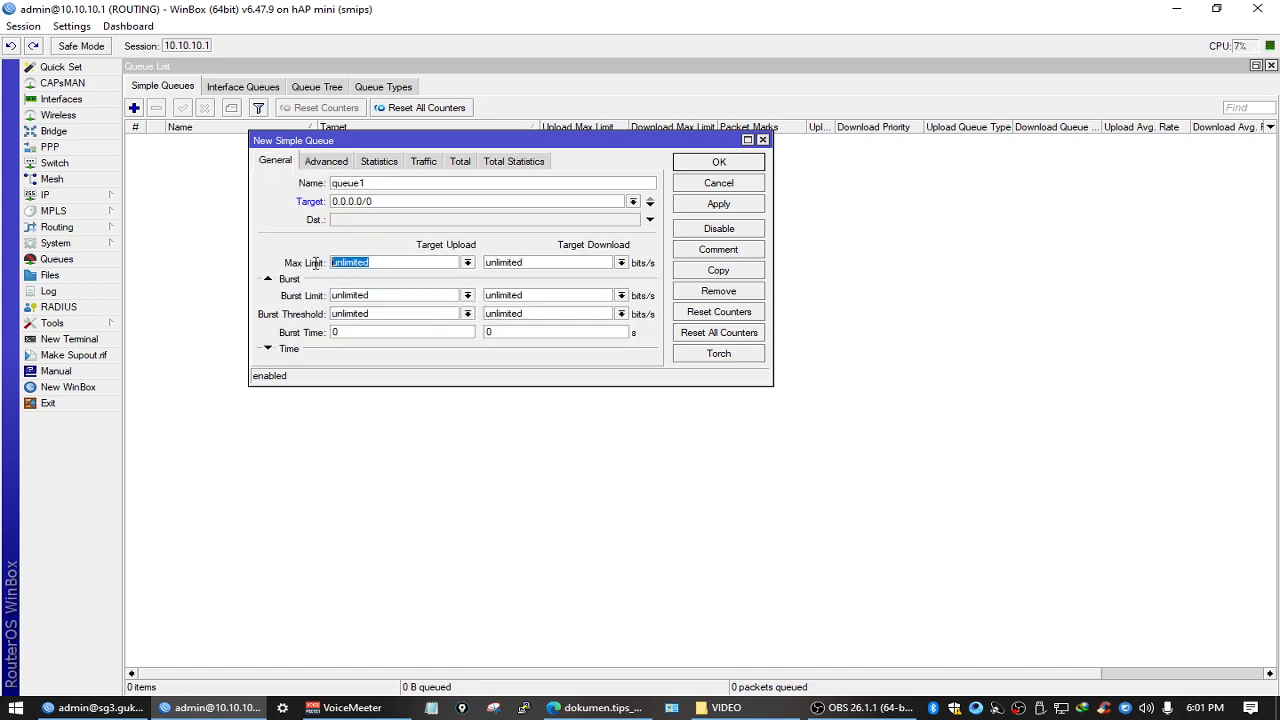
double_click(530, 262)
double_click(414, 262)
double_click(542, 262)
left_click(742, 188)
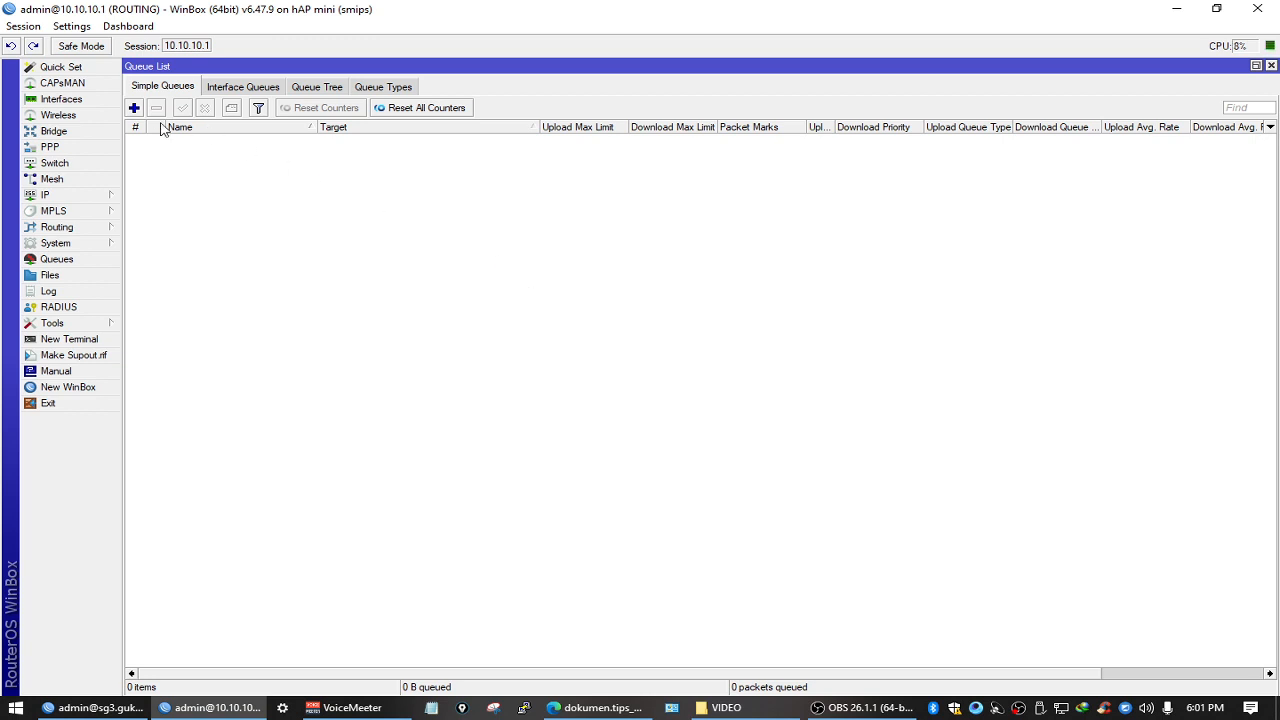
Step: Create a simple queue for target 0.0.0.0/0 with a max limit of 2m upload and 10m download
left_click(134, 107)
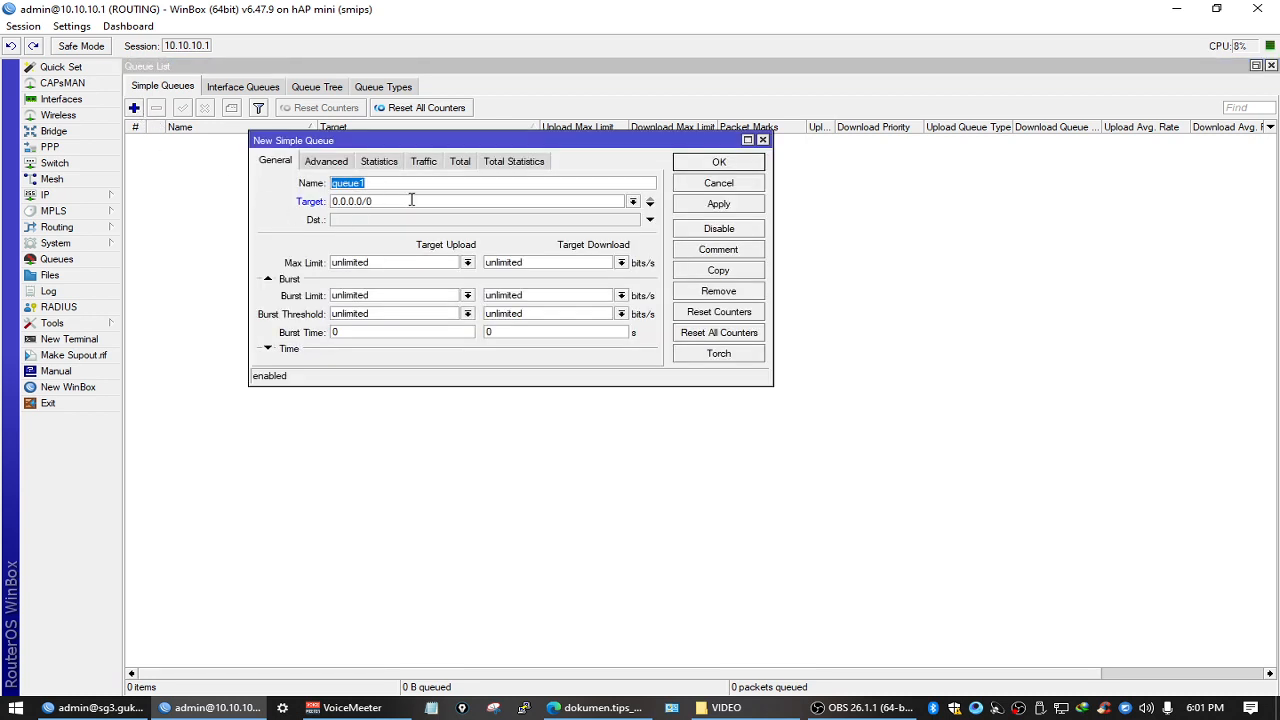
key("Tab")
key("Tab")
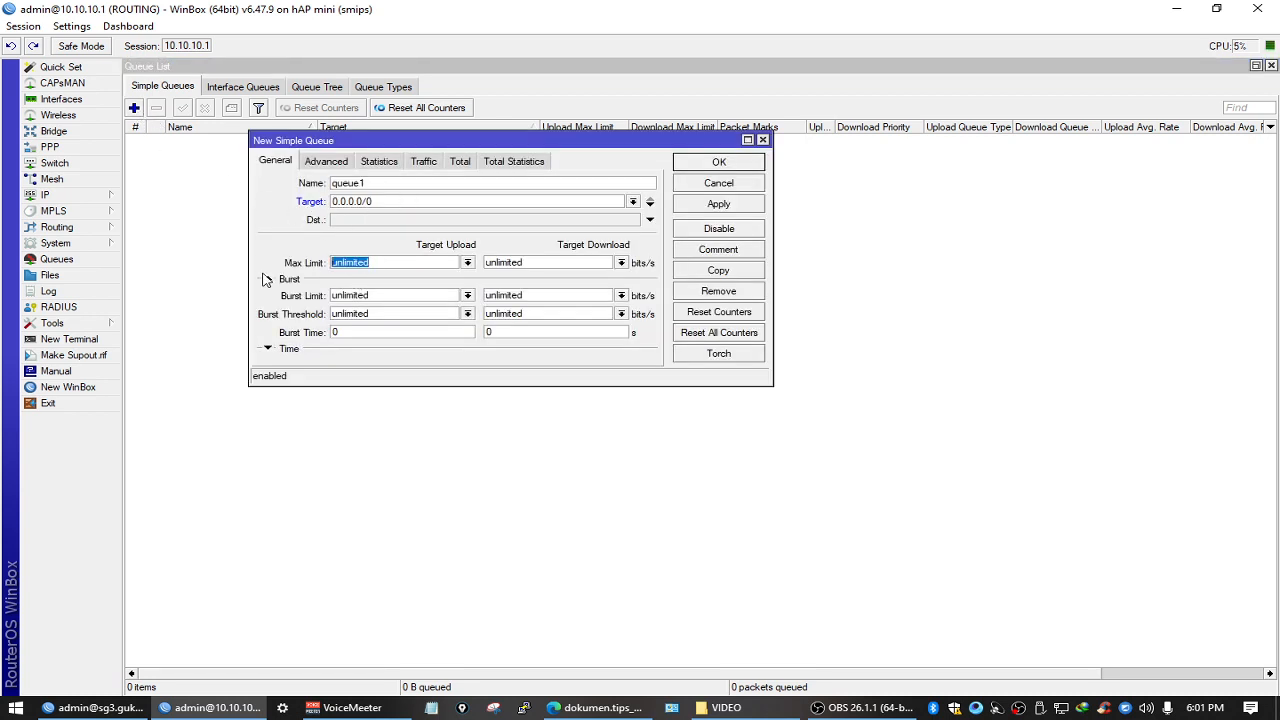
type("2m")
key("Tab")
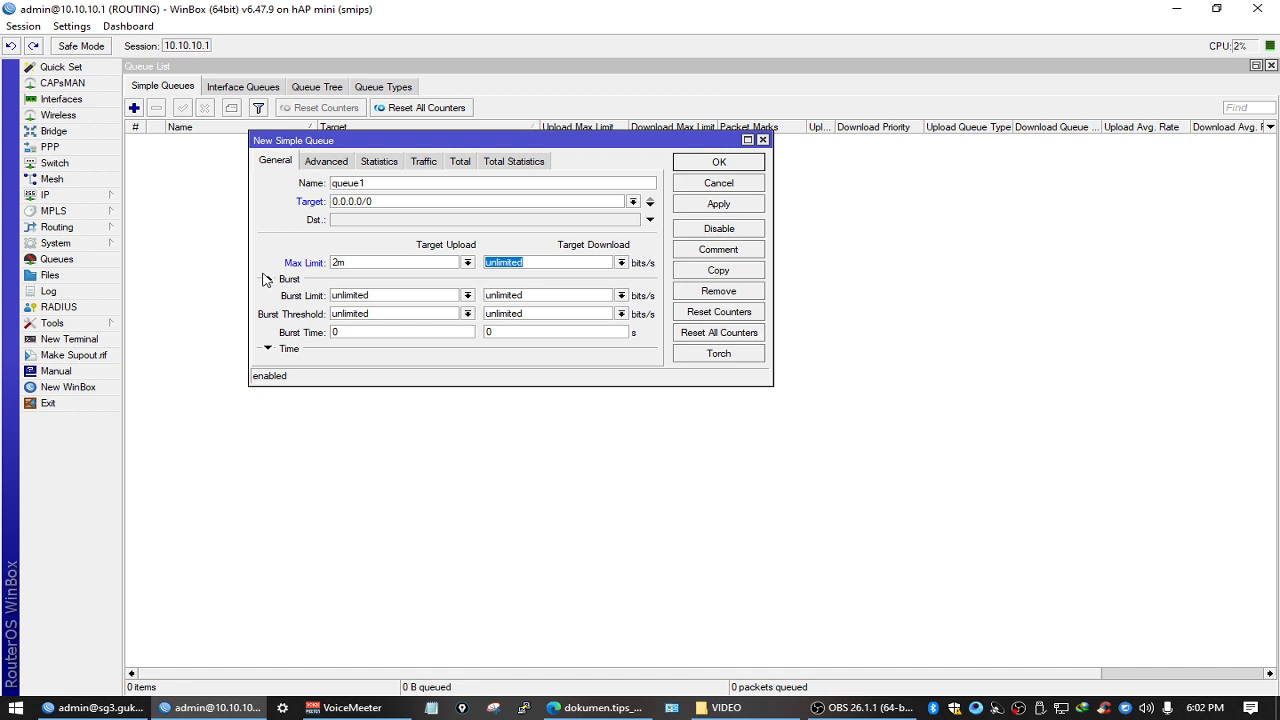
type("10m")
left_click(700, 162)
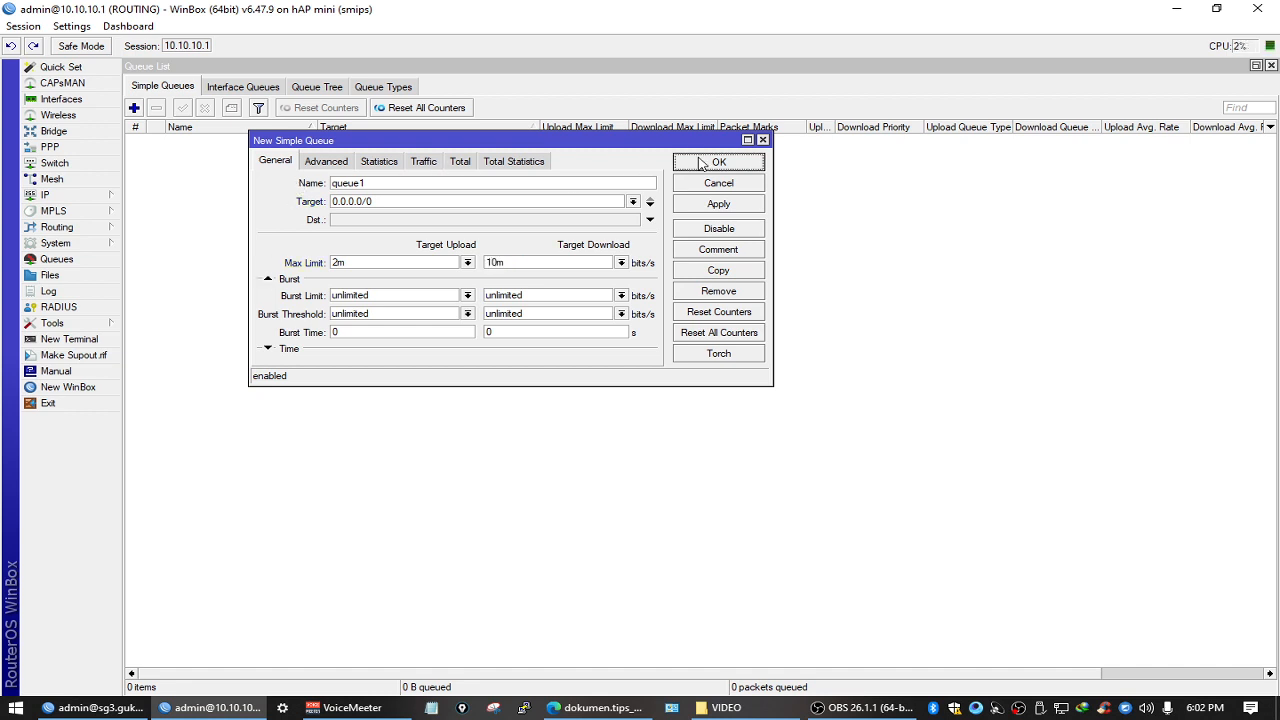
left_click(328, 140)
left_click(566, 172)
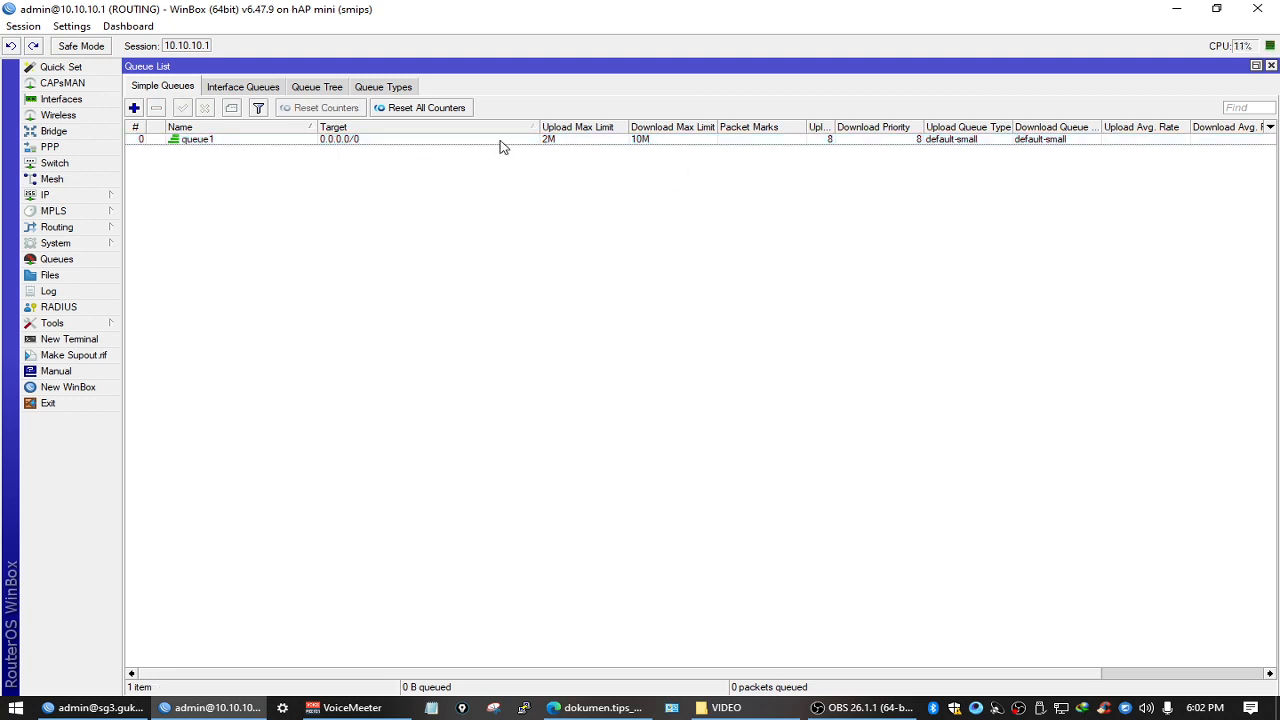
Step: Rename the simple queue with target 0.0.0.0/0 as Parent and save it
double_click(500, 141)
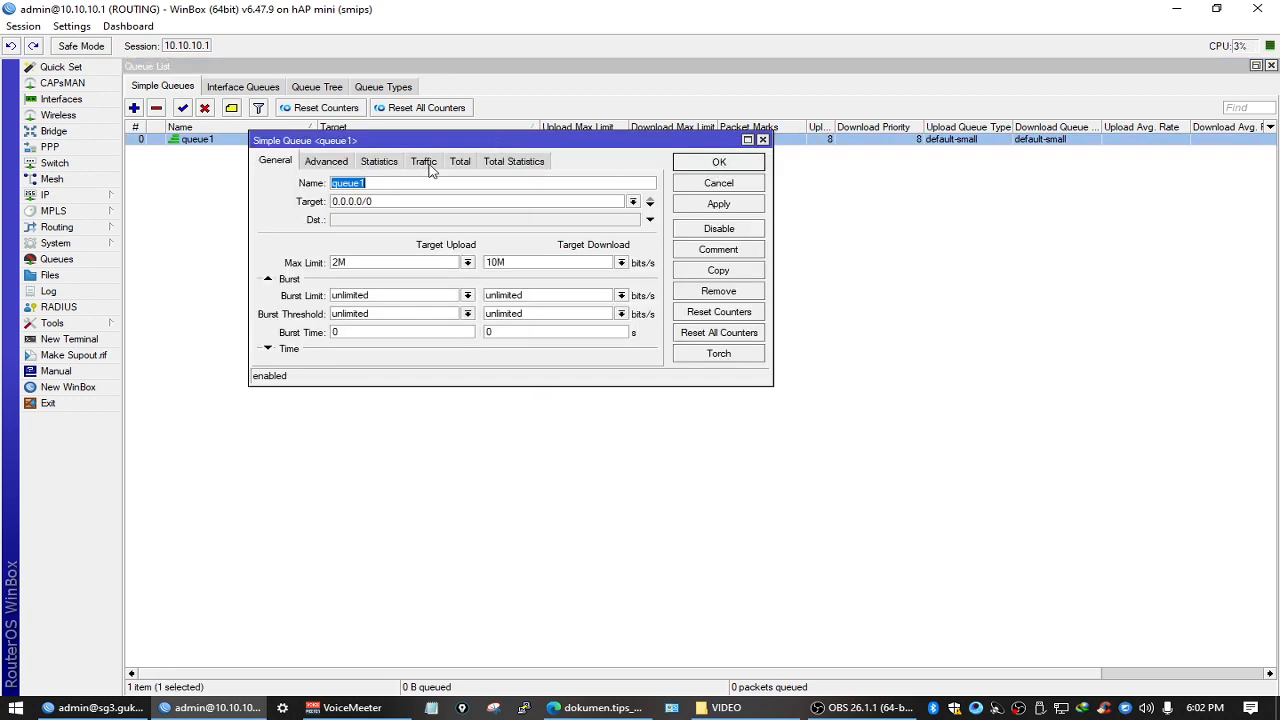
type("OP")
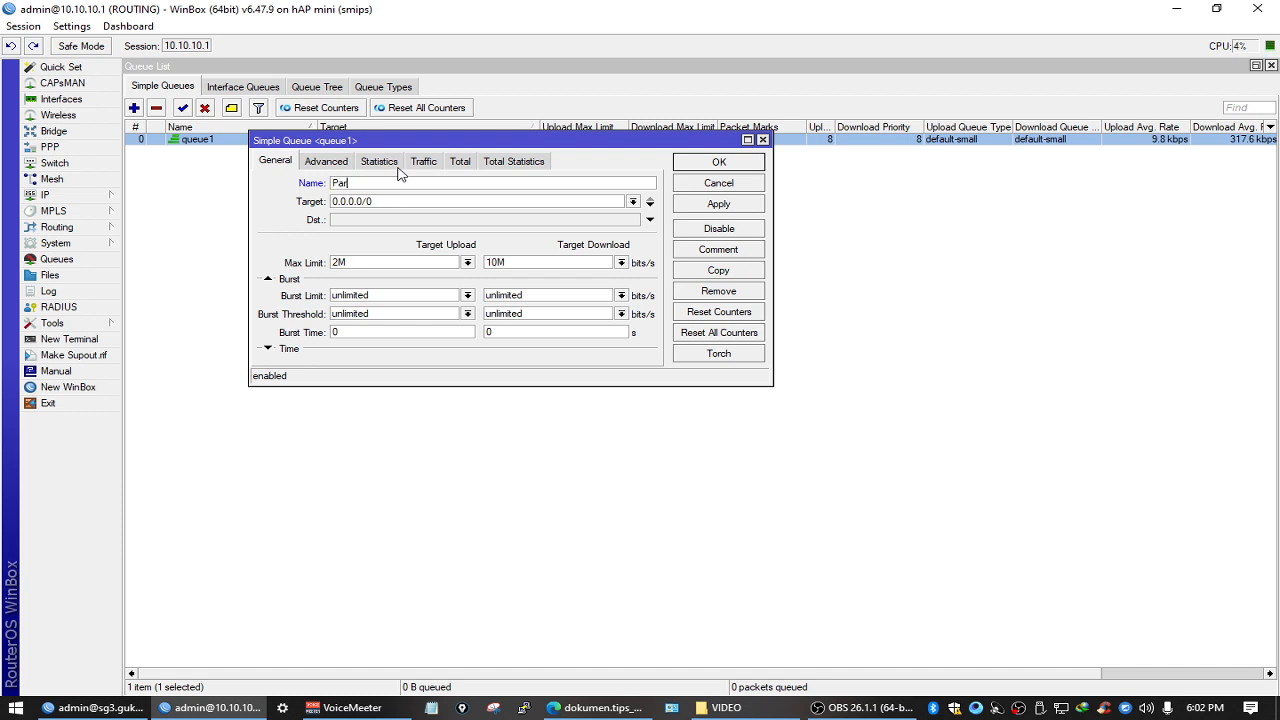
type("rent")
key("Return")
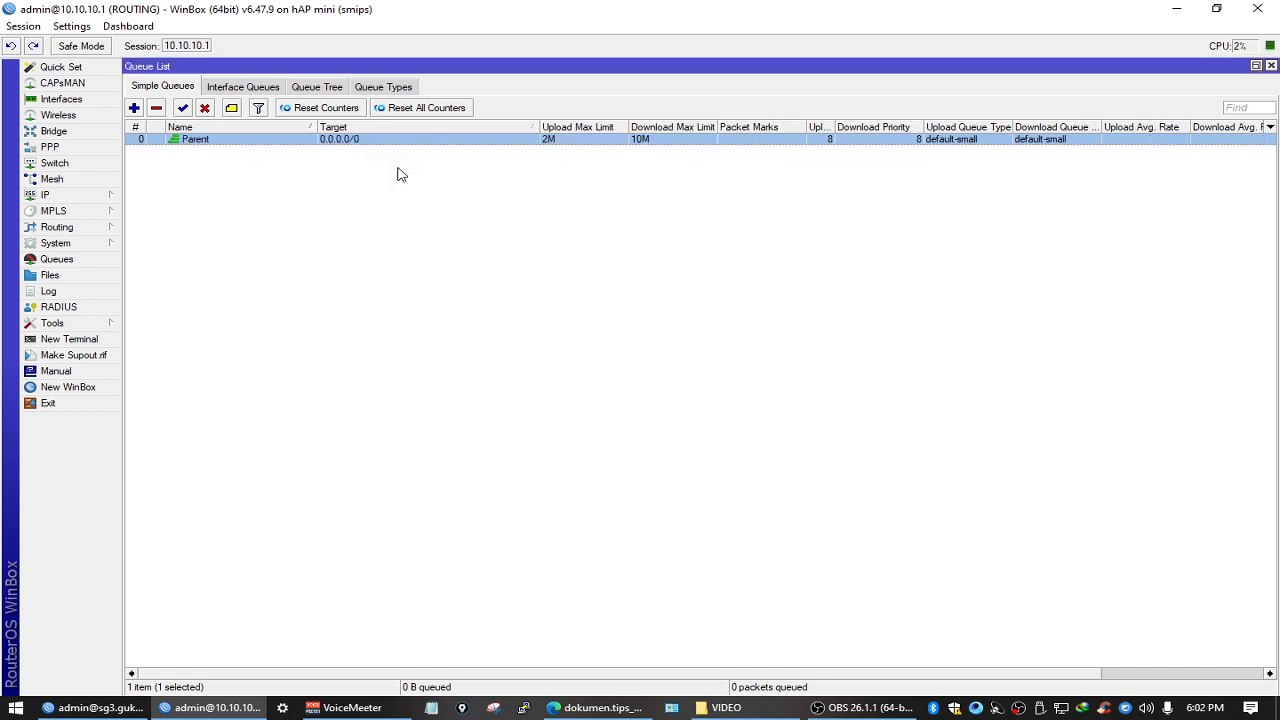
double_click(398, 141)
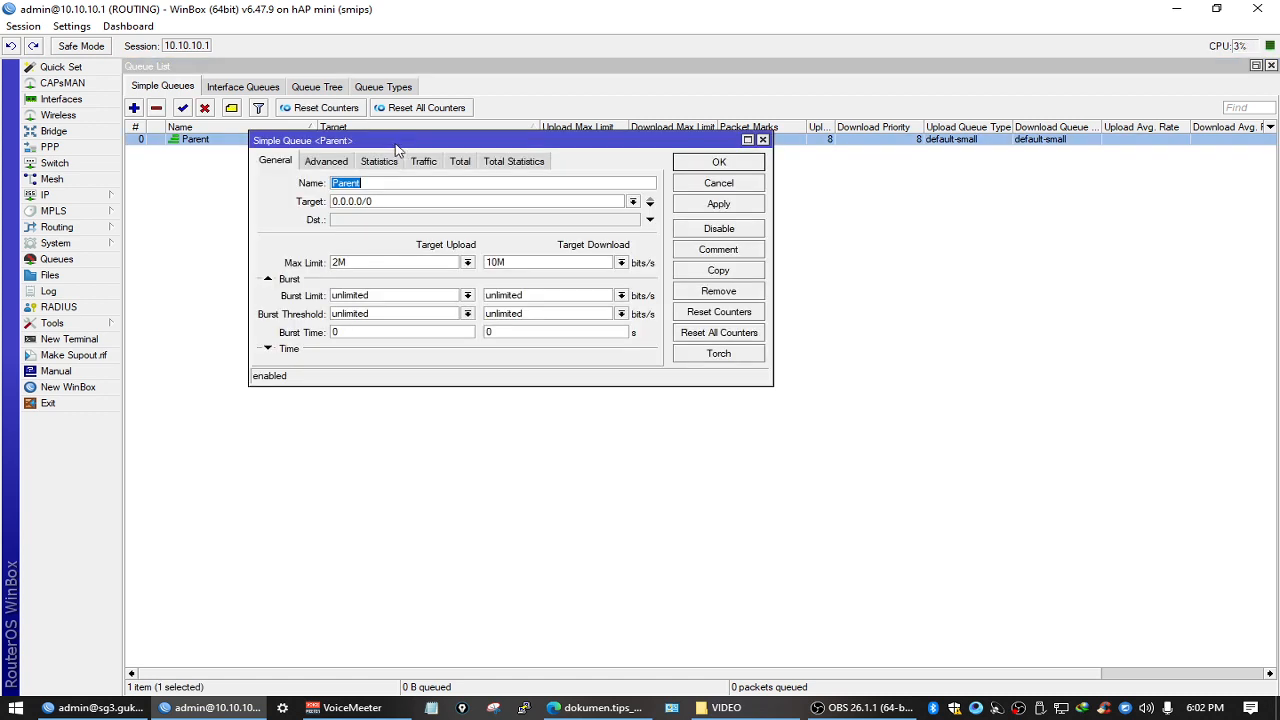
left_click(719, 163)
left_click(651, 211)
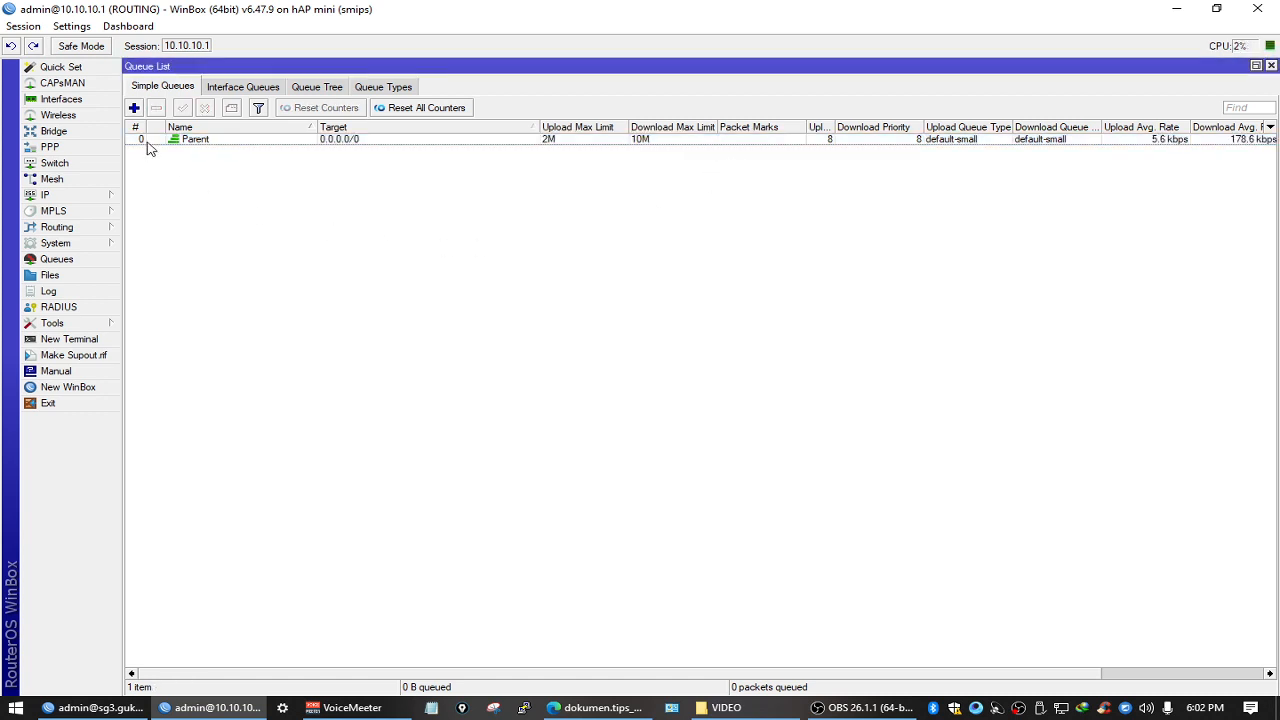
Step: Start a second simple queue for target 10.10.10.24 with a max limit of 2M upload and 4M download
left_click(134, 107)
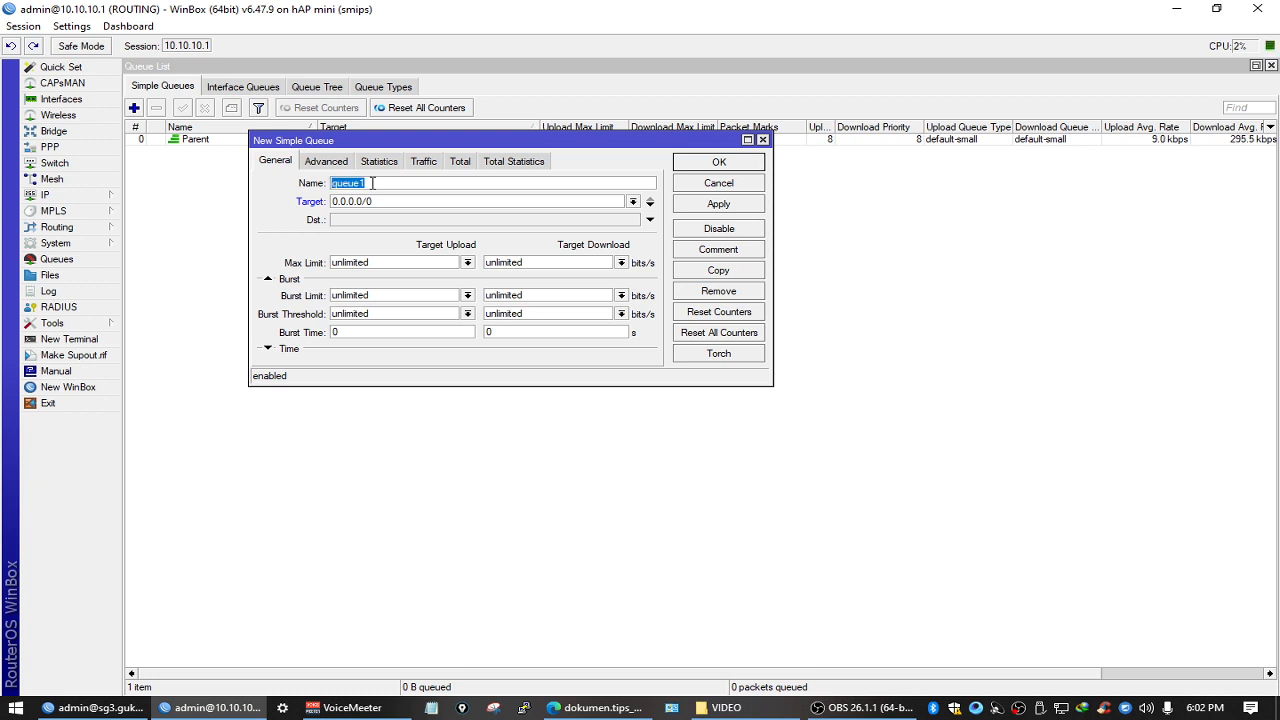
left_click(372, 183)
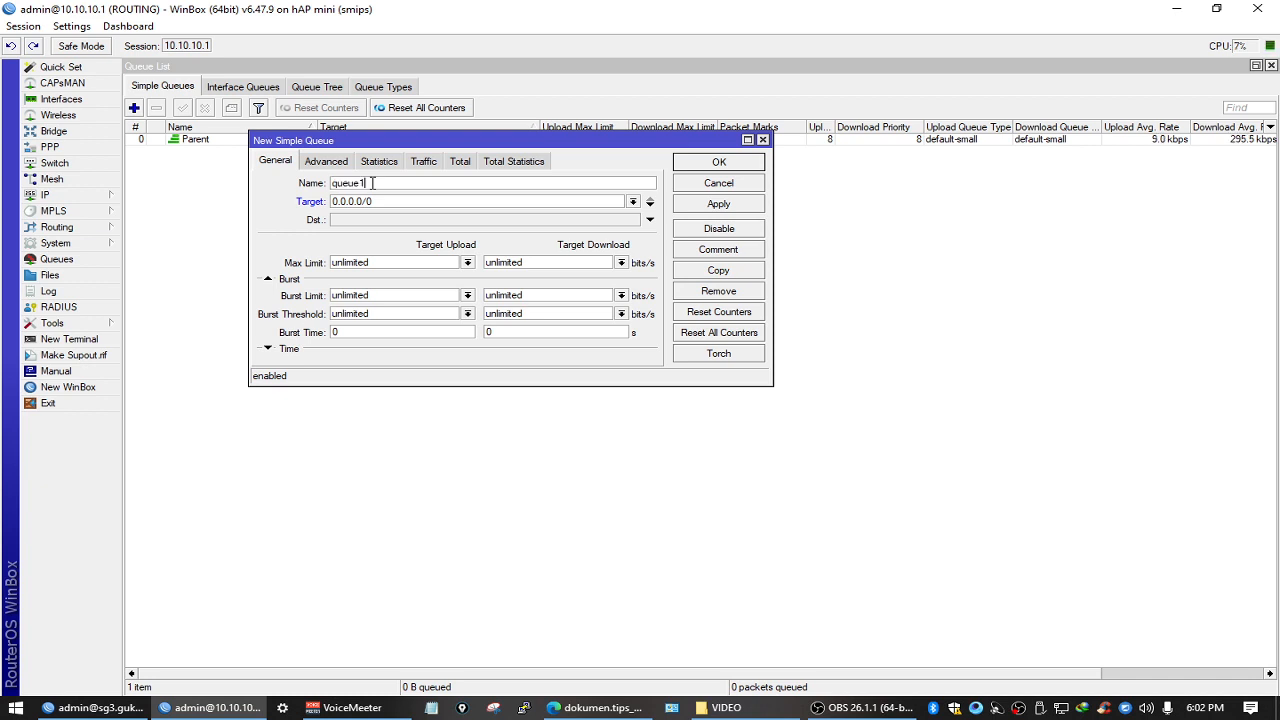
left_click(418, 261)
double_click(418, 261)
double_click(386, 201)
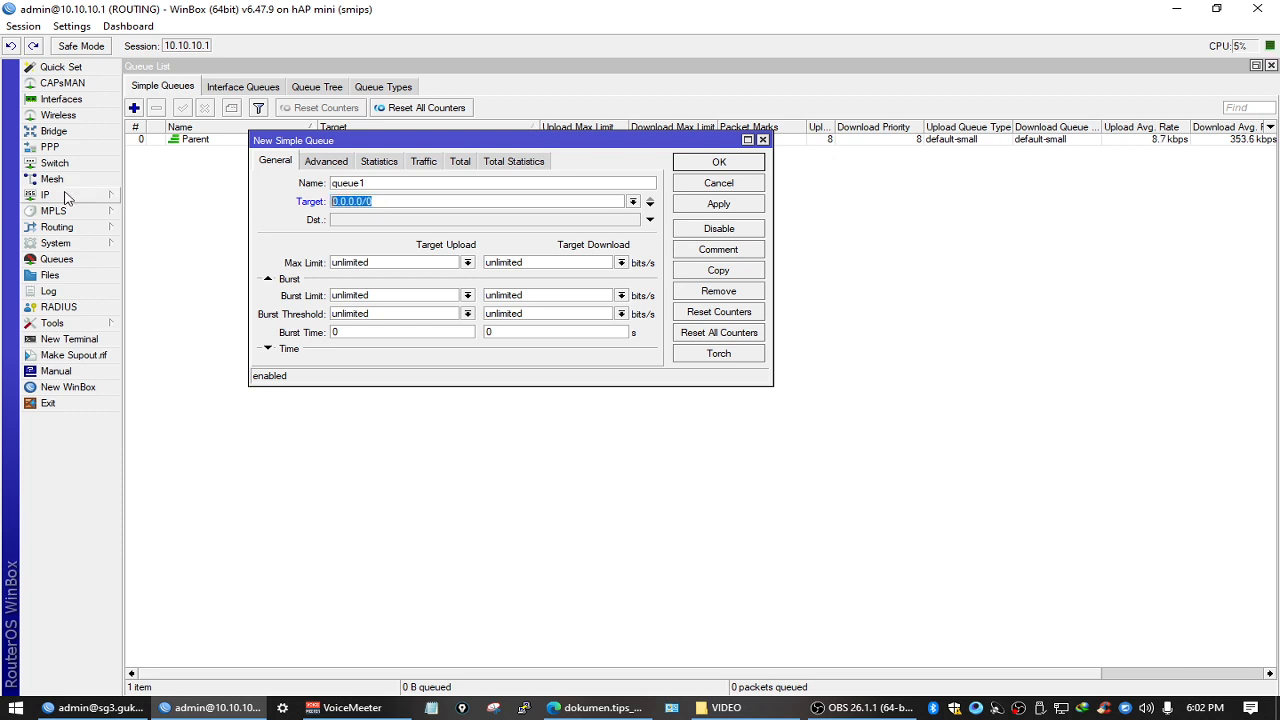
type("10.10.10.24")
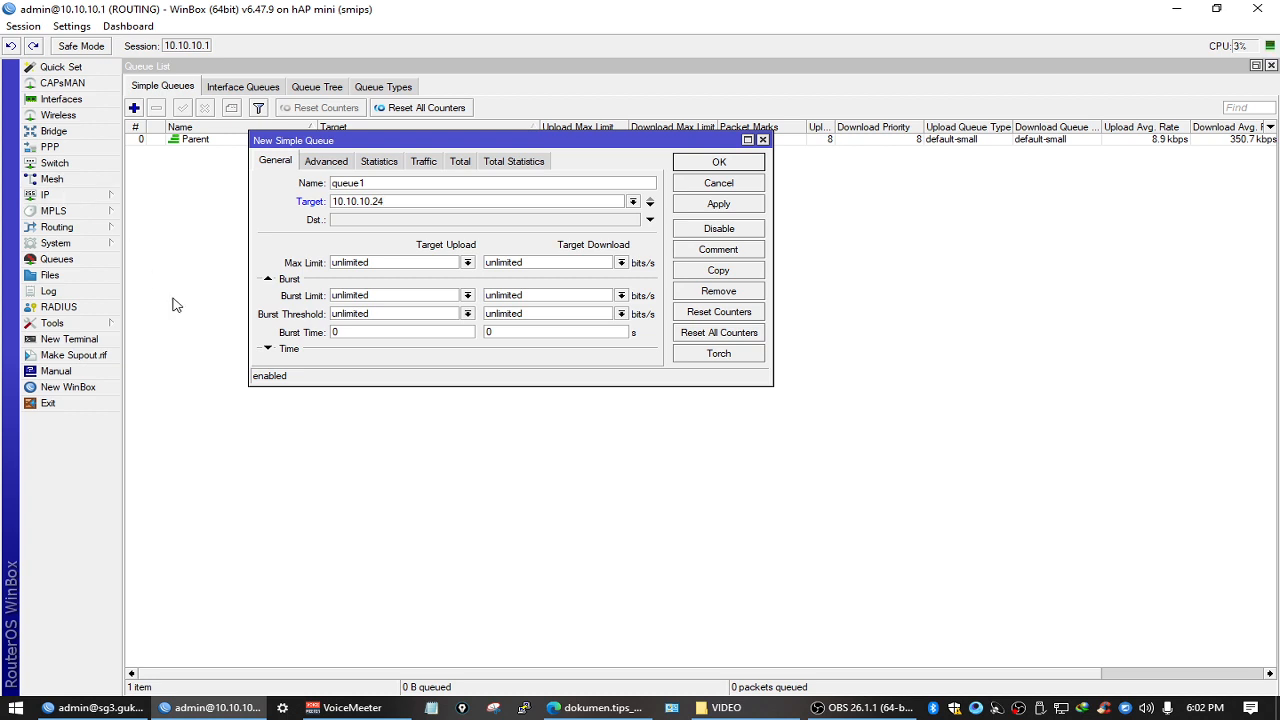
double_click(401, 262)
type("2m")
double_click(531, 262)
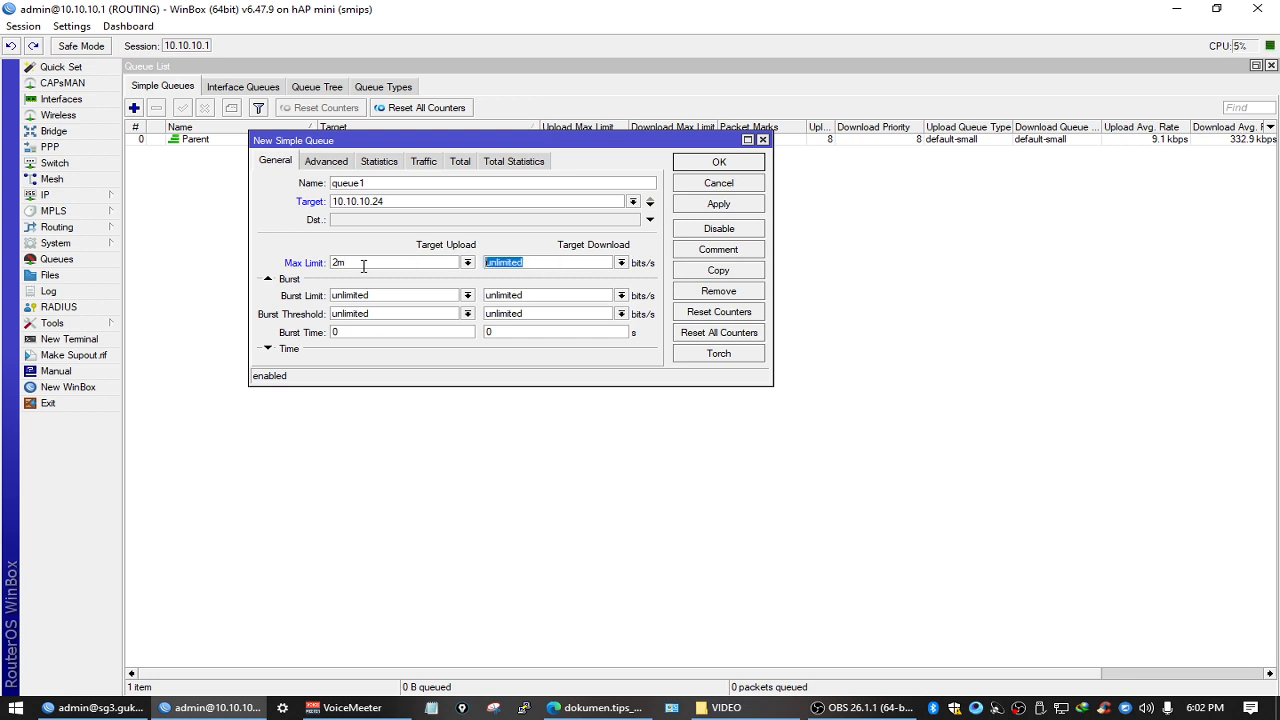
type("4")
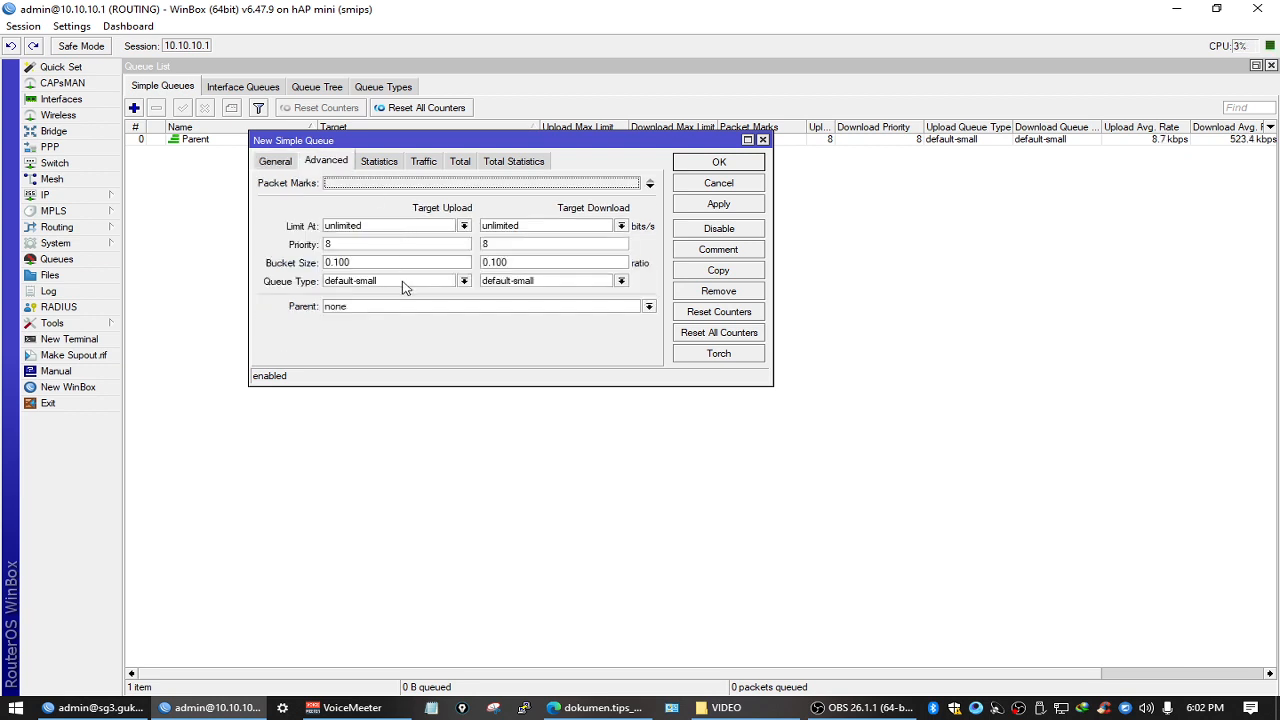
Step: Set the new queue's Limit At to 512k upload and 1m download and save the queue
left_click(340, 163)
double_click(358, 225)
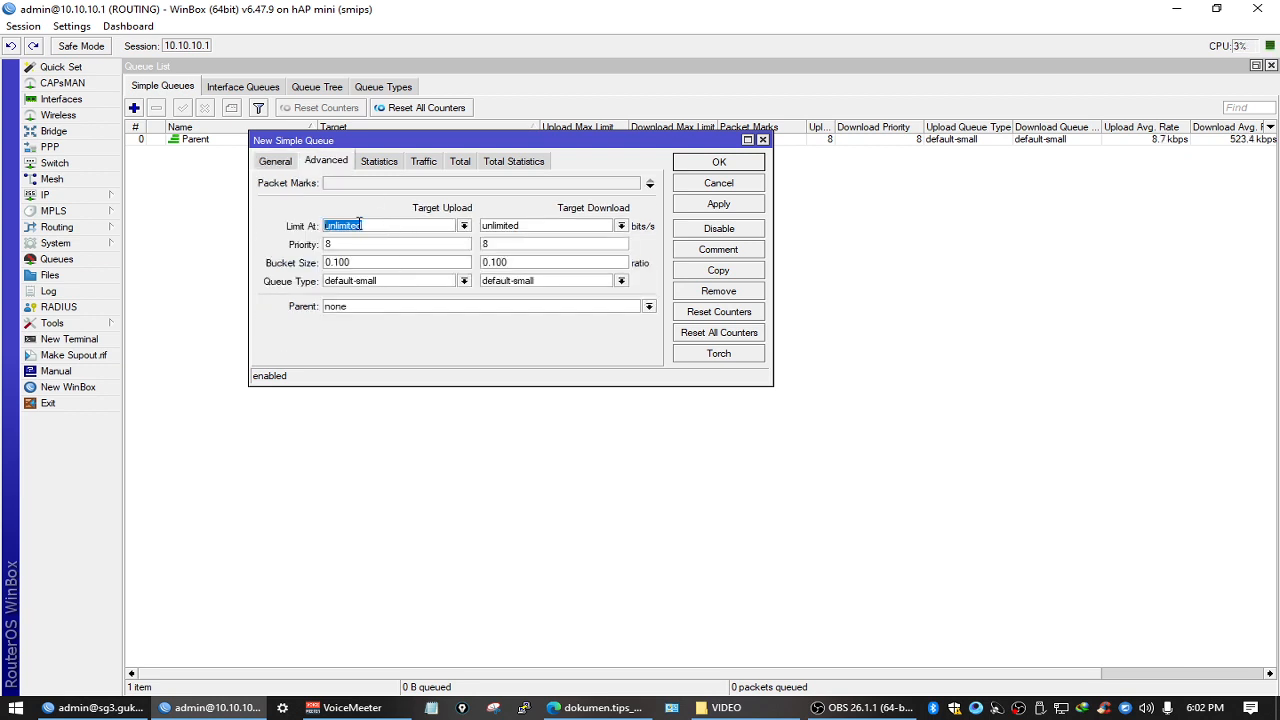
type("1")
key("BackSpace")
key("BackSpace")
type("512k")
key("Tab")
type("1m")
key("Return")
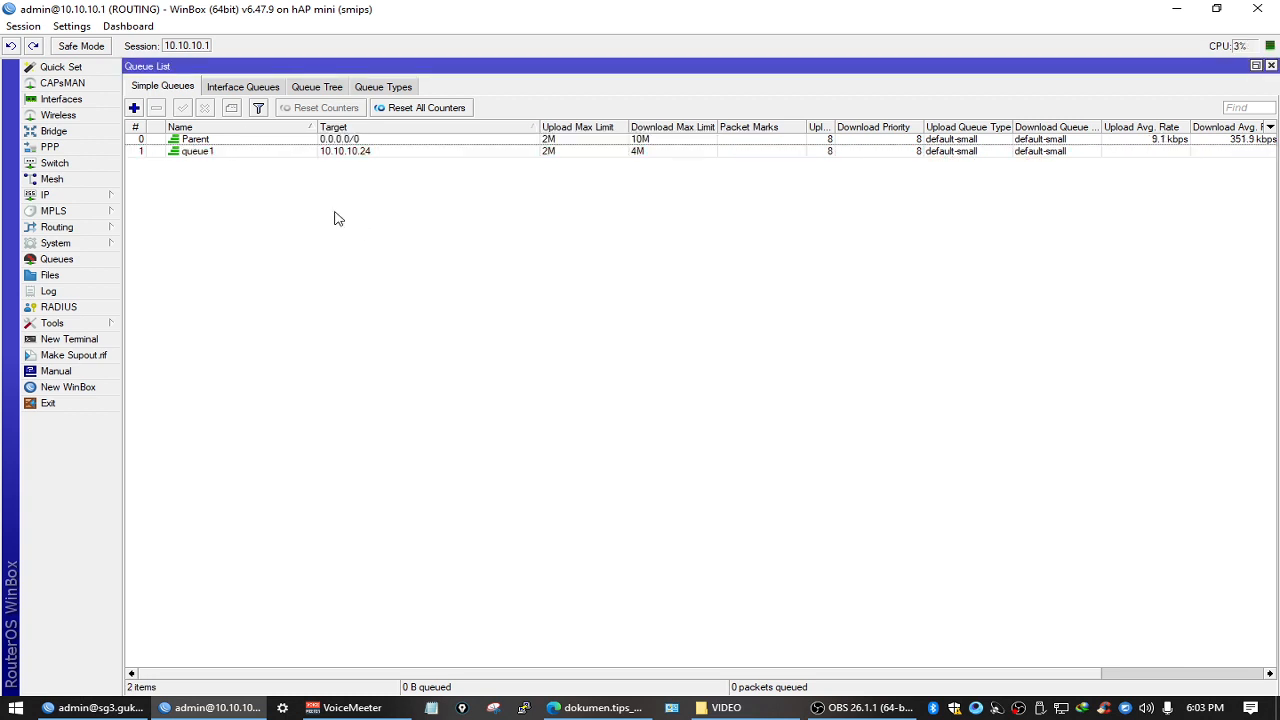
Step: Review the parent options of queue1, choose none and confirm the queue
left_click(197, 151)
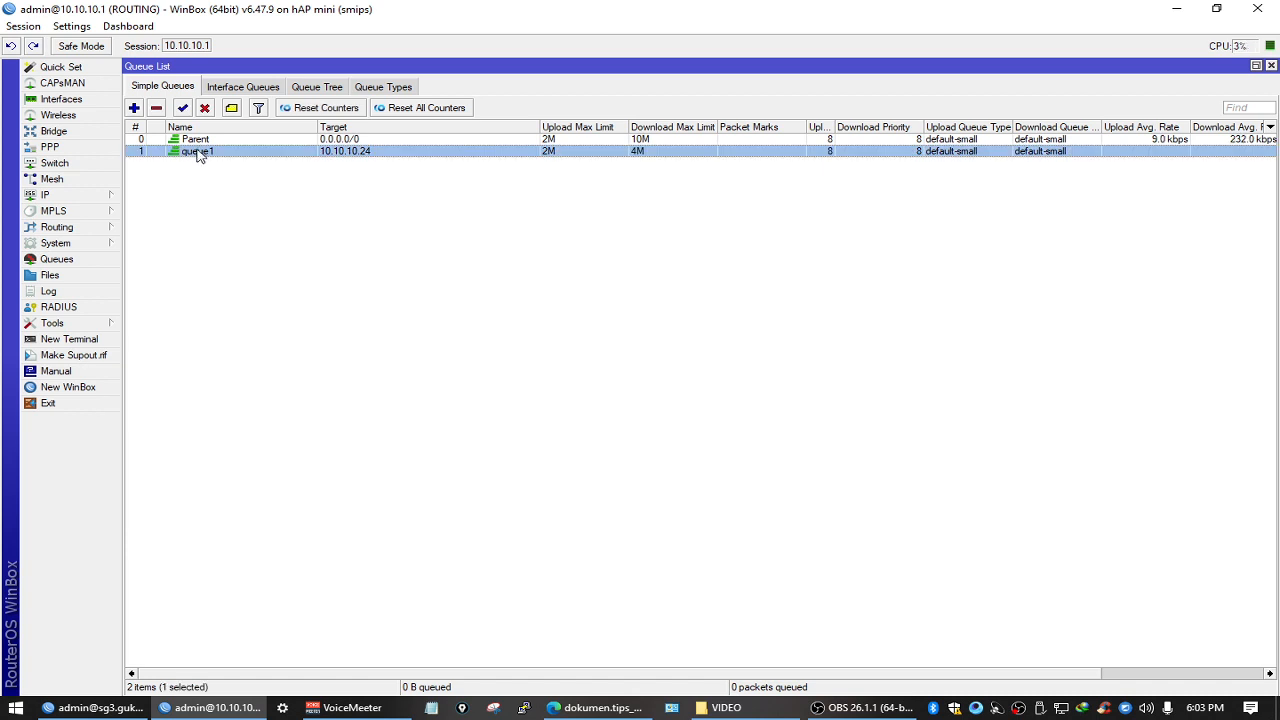
double_click(197, 151)
left_click(403, 306)
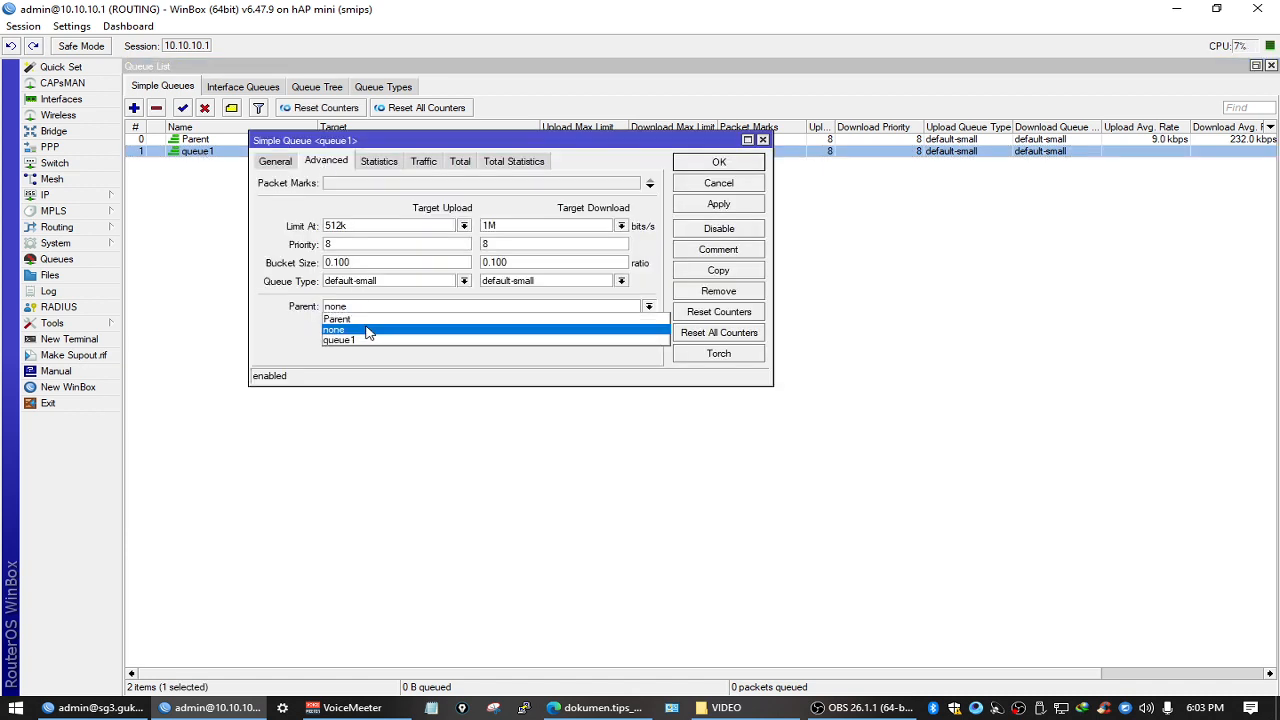
left_click(366, 331)
left_click(718, 162)
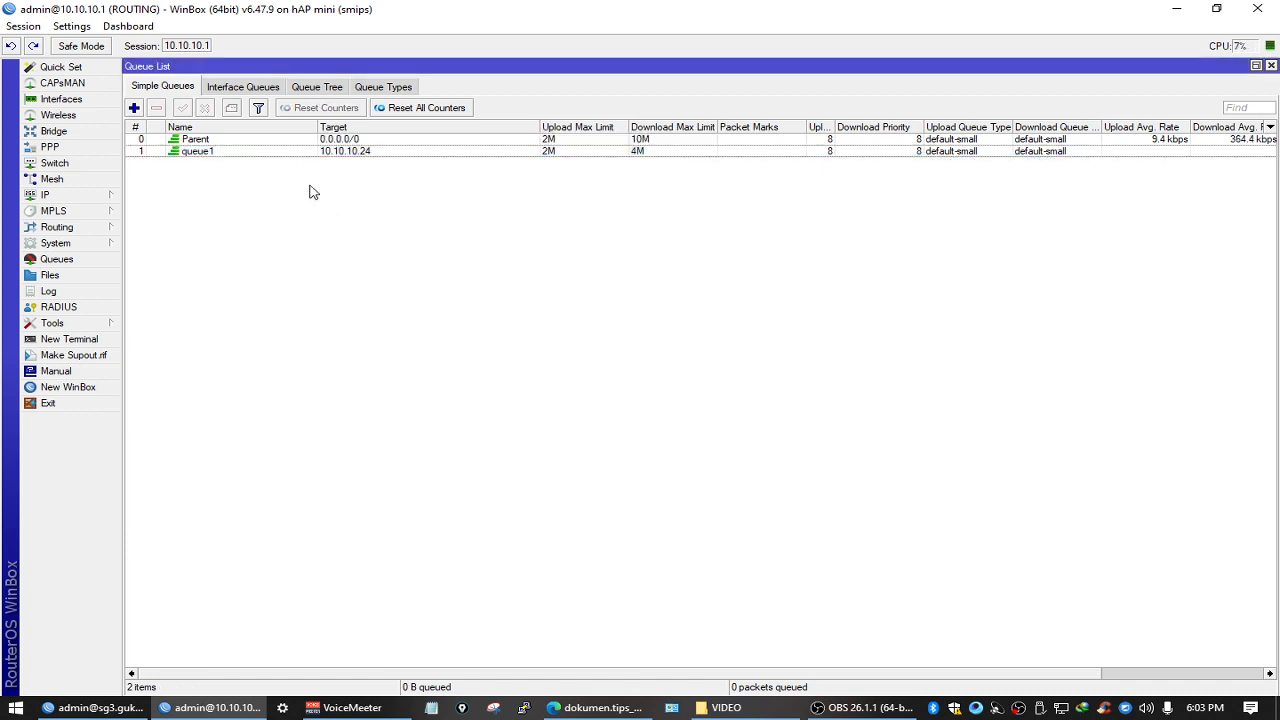
Step: Sort the simple queues by name and compare the Parent entry with queue1 beneath it
left_click(209, 159)
left_click(258, 141)
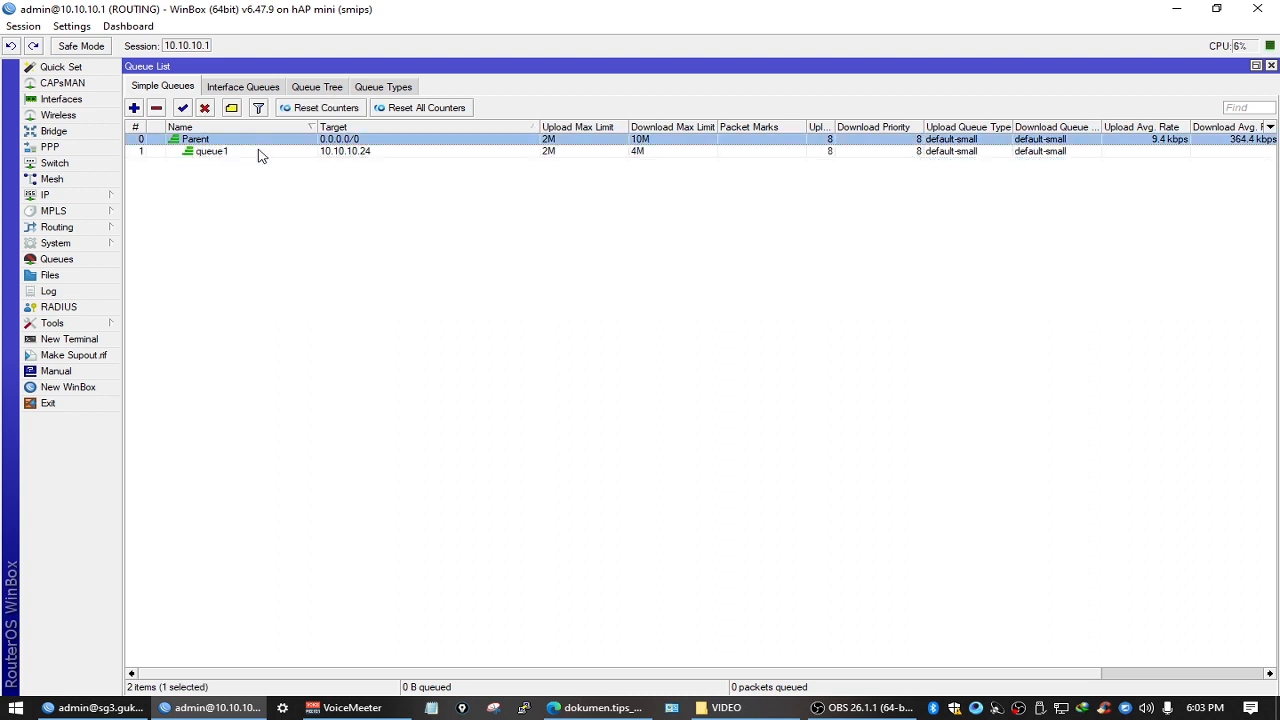
left_click(266, 158)
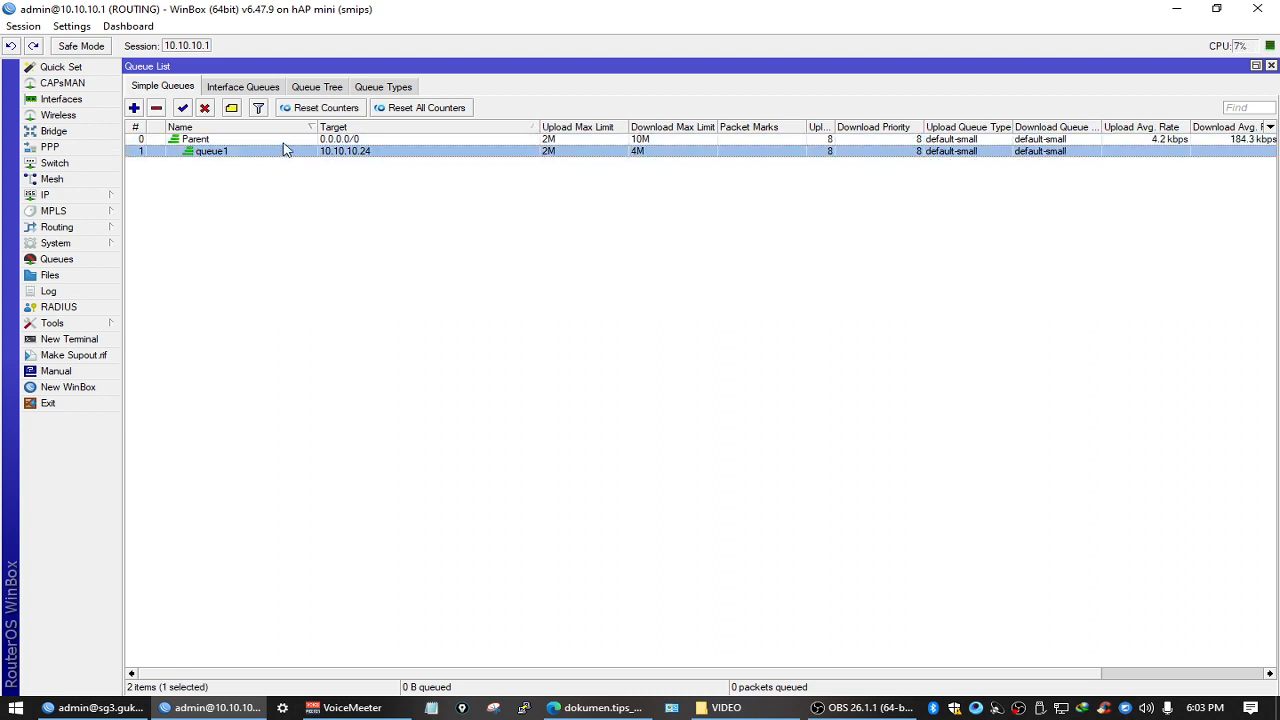
left_click(278, 163)
left_click(282, 151)
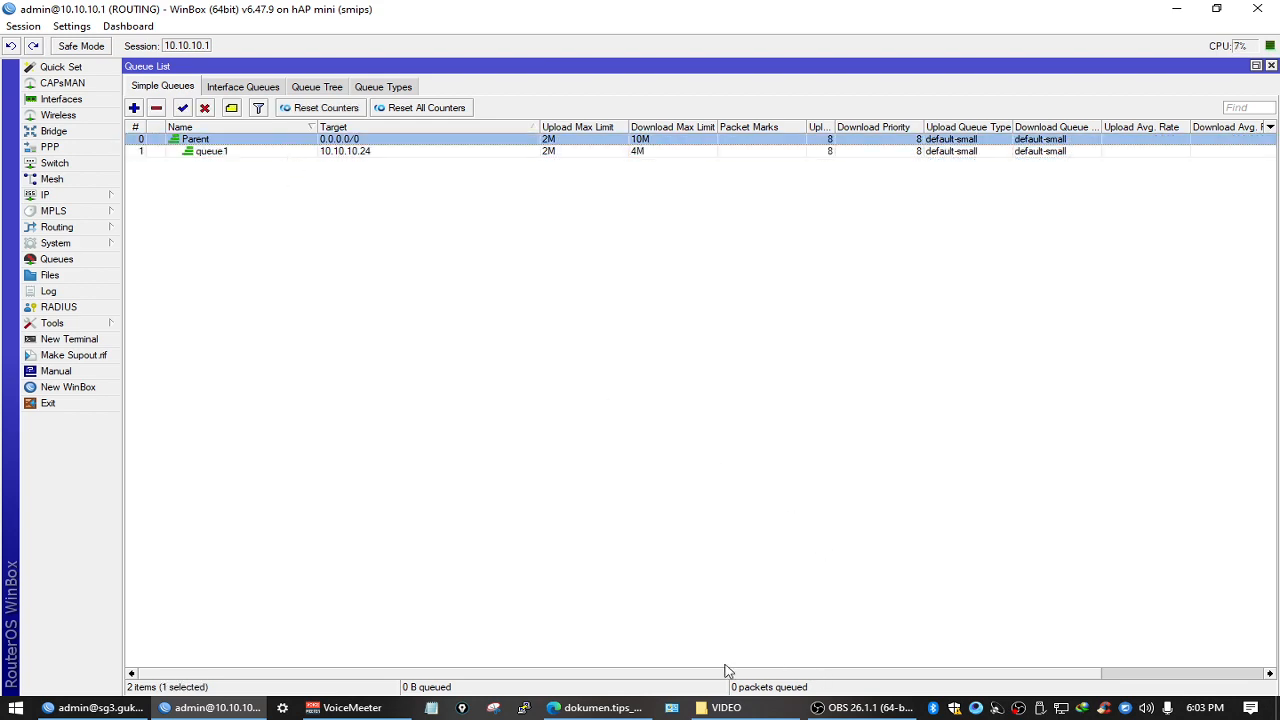
Step: Switch to the Staged Limitation PDF page in Edge and mark the CIR (Committed Information Rate) definition while reading it
left_click(598, 708)
left_click(462, 419)
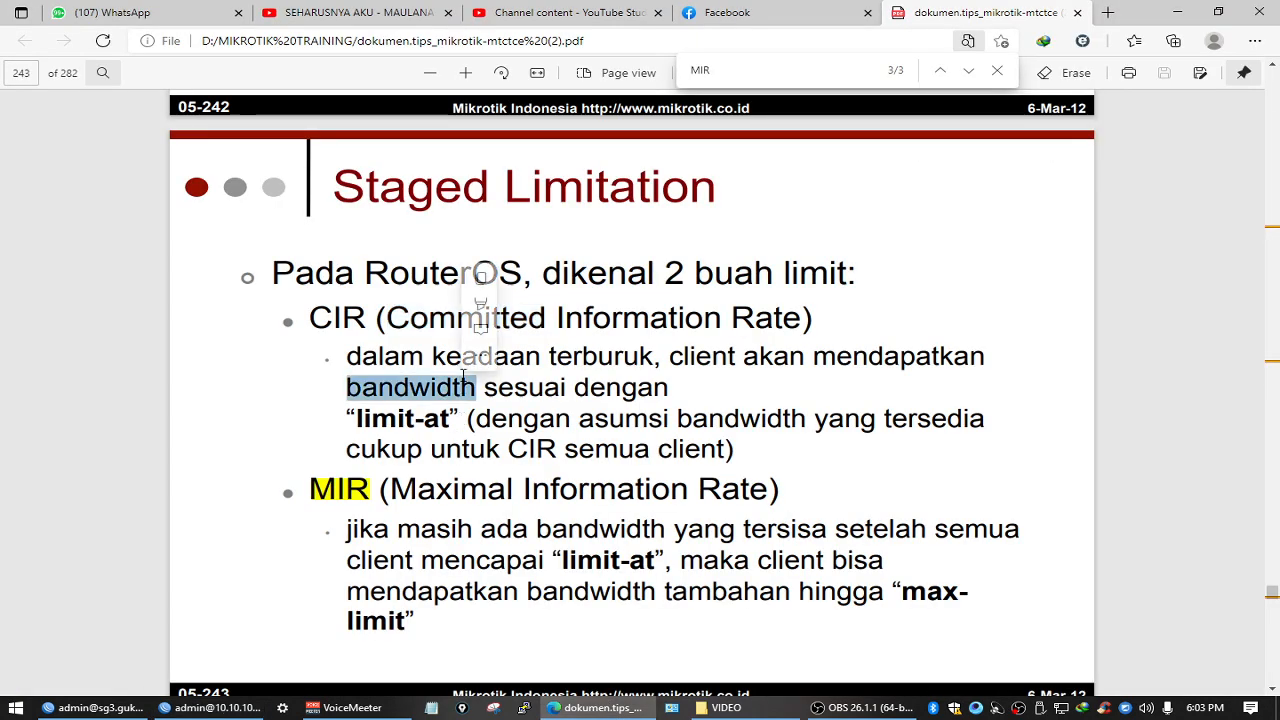
left_click_drag(548, 318, 604, 325)
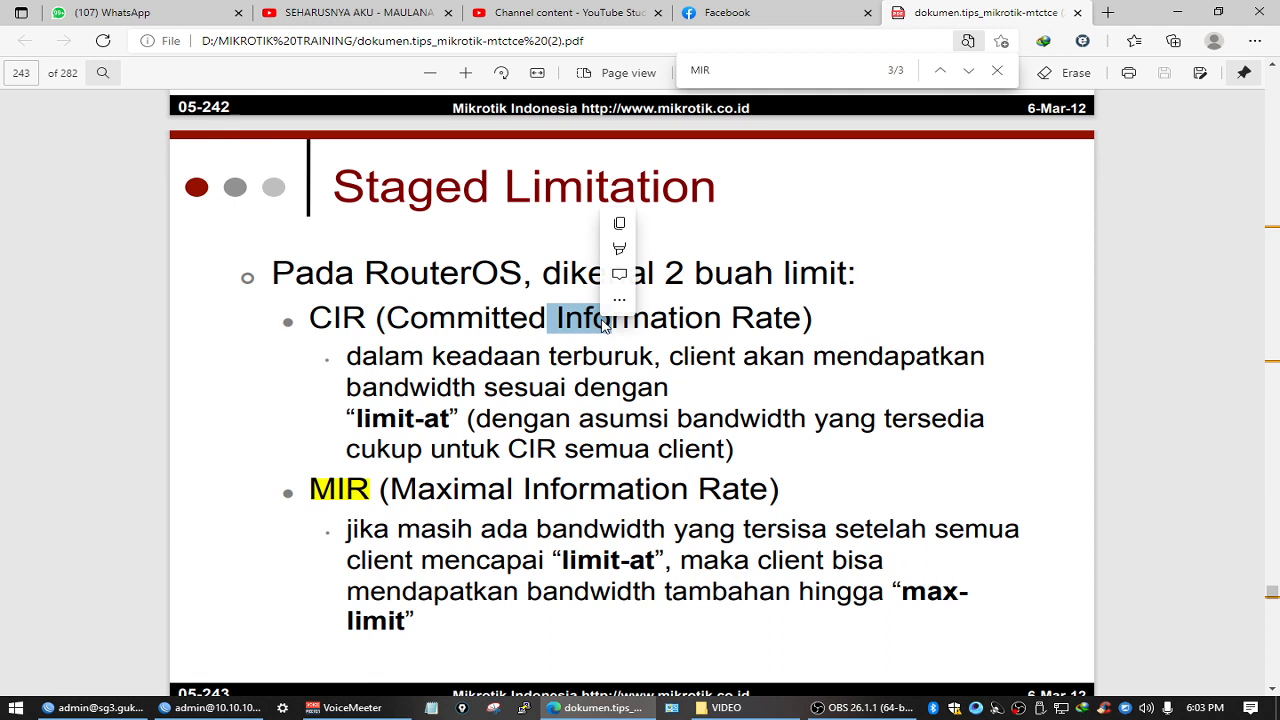
left_click(490, 320)
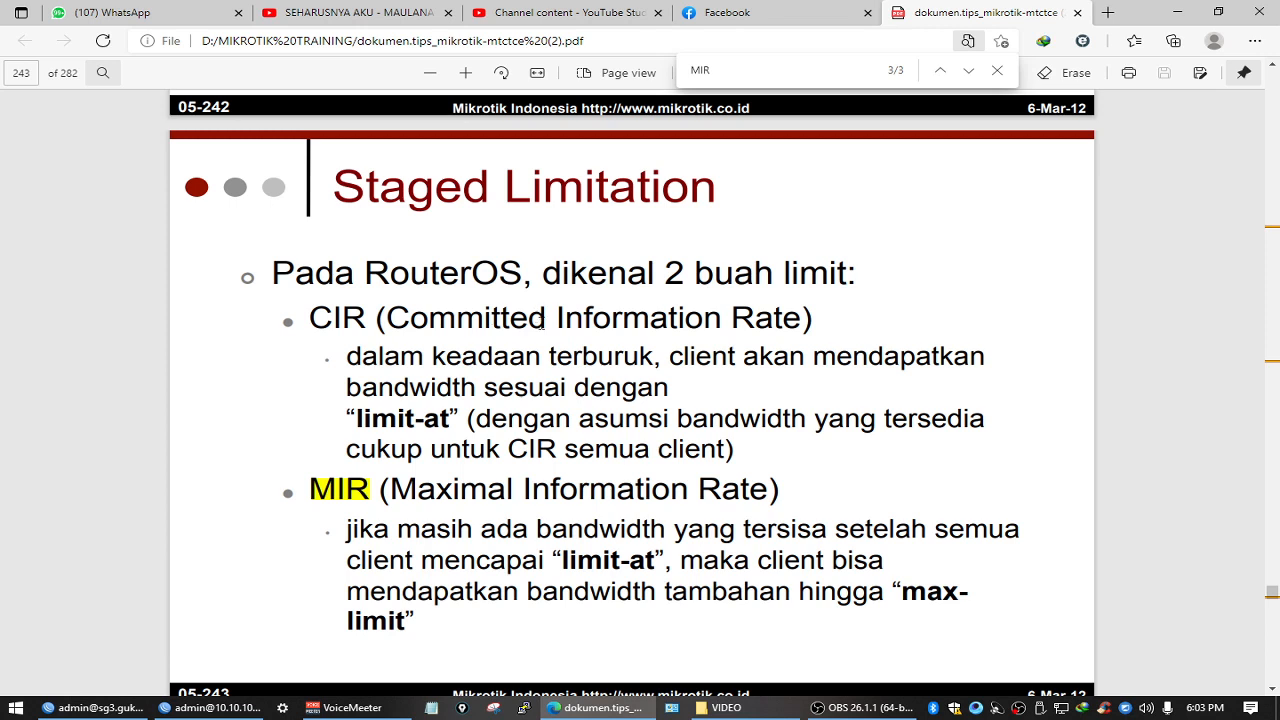
left_click_drag(352, 320, 462, 317)
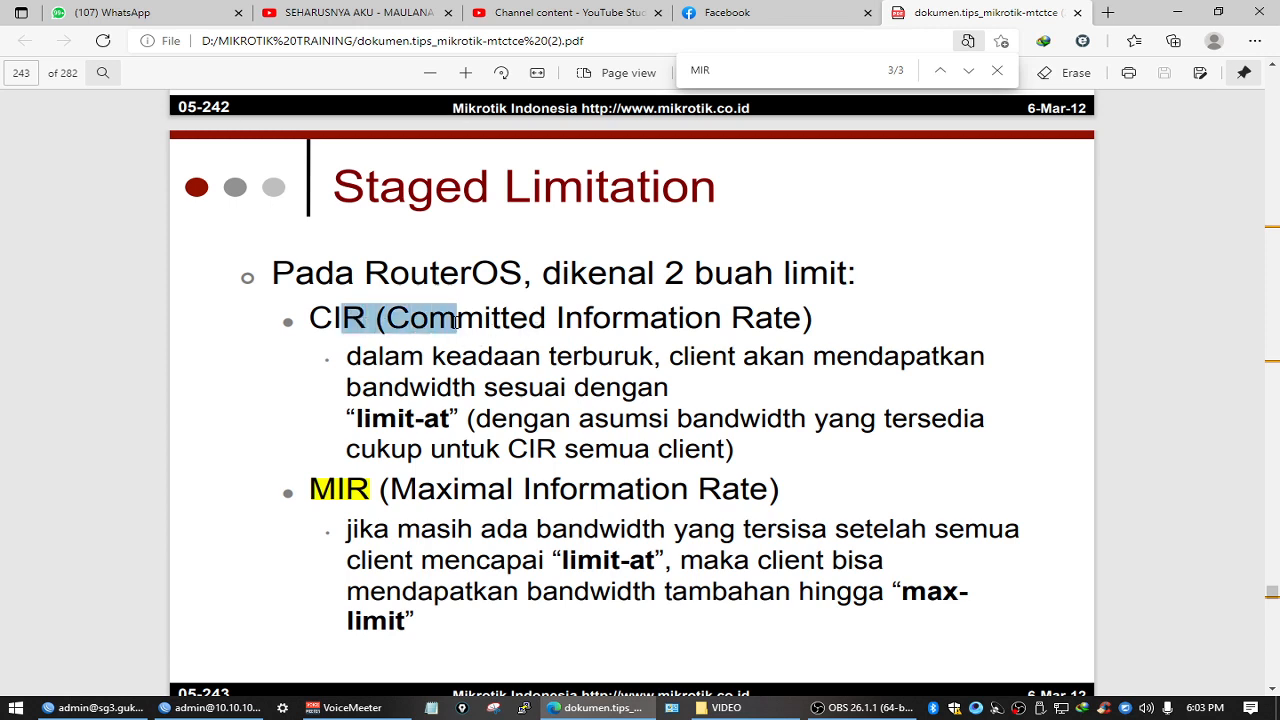
left_click_drag(553, 313, 474, 306)
left_click_drag(595, 318, 766, 318)
left_click_drag(775, 316, 575, 318)
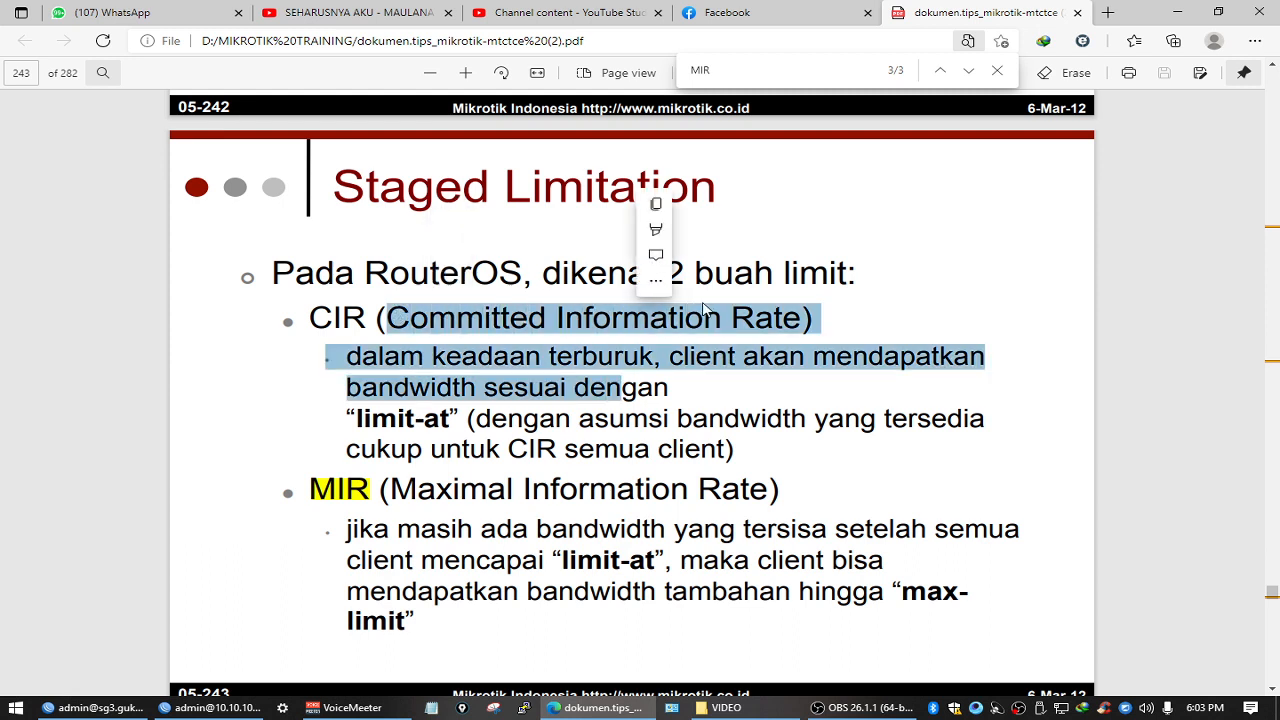
triple_click(583, 325)
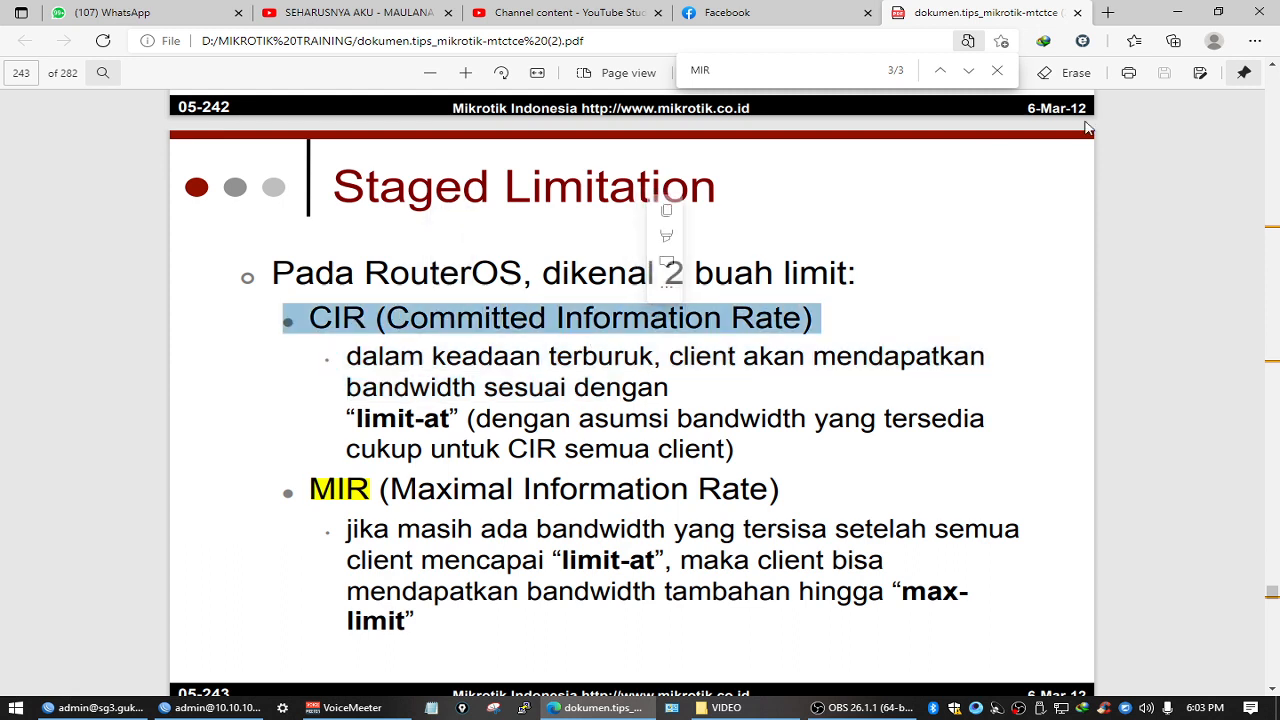
Step: Search the web for a calculator in a new browser tab
left_click(1107, 12)
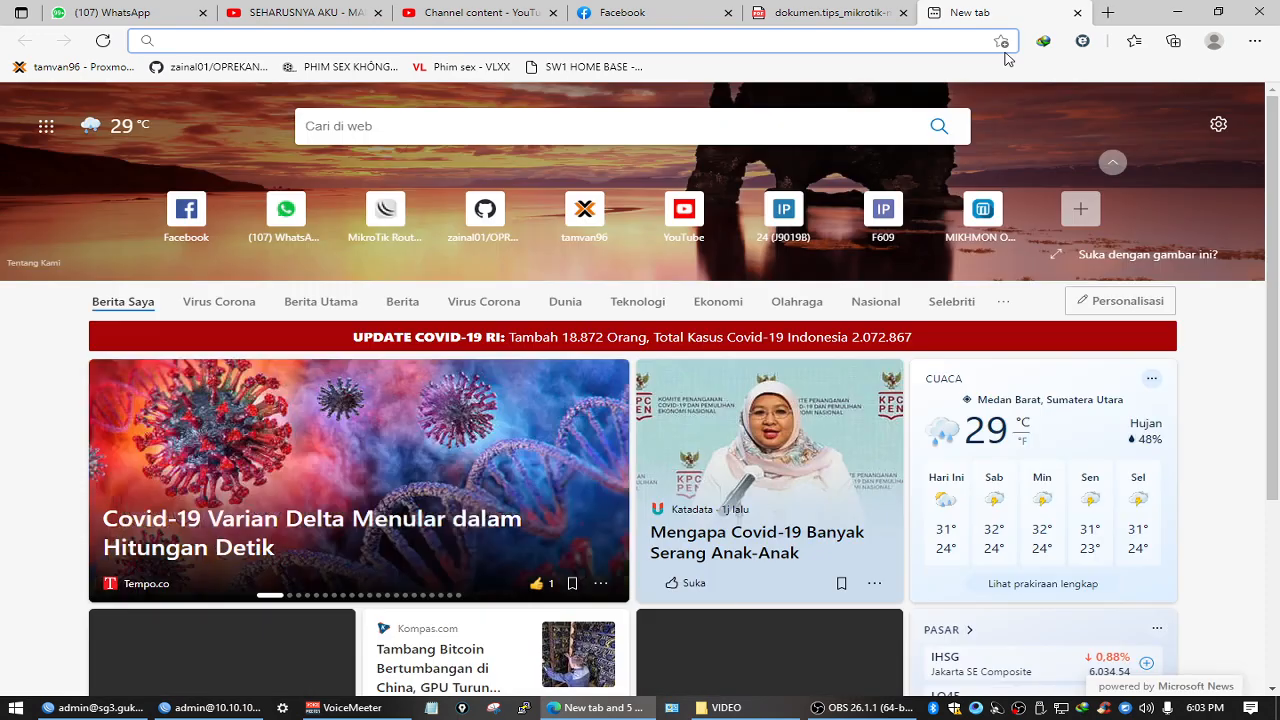
type("cal")
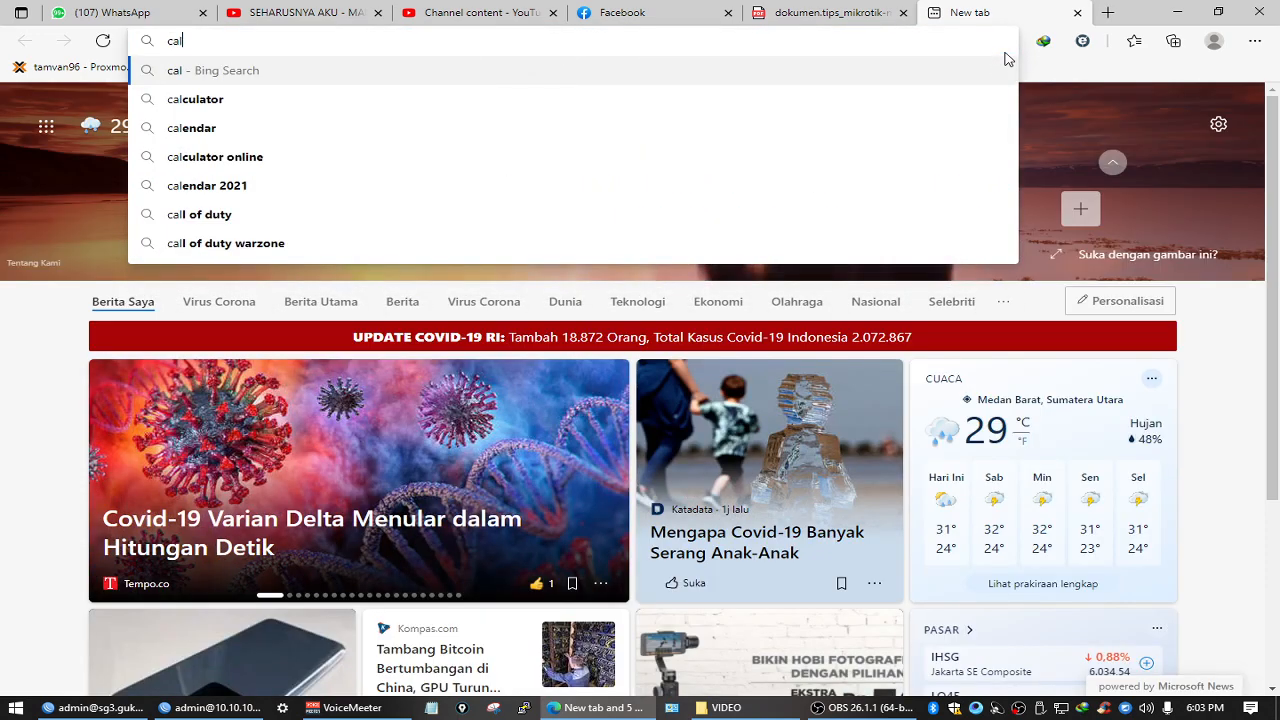
type("cultor")
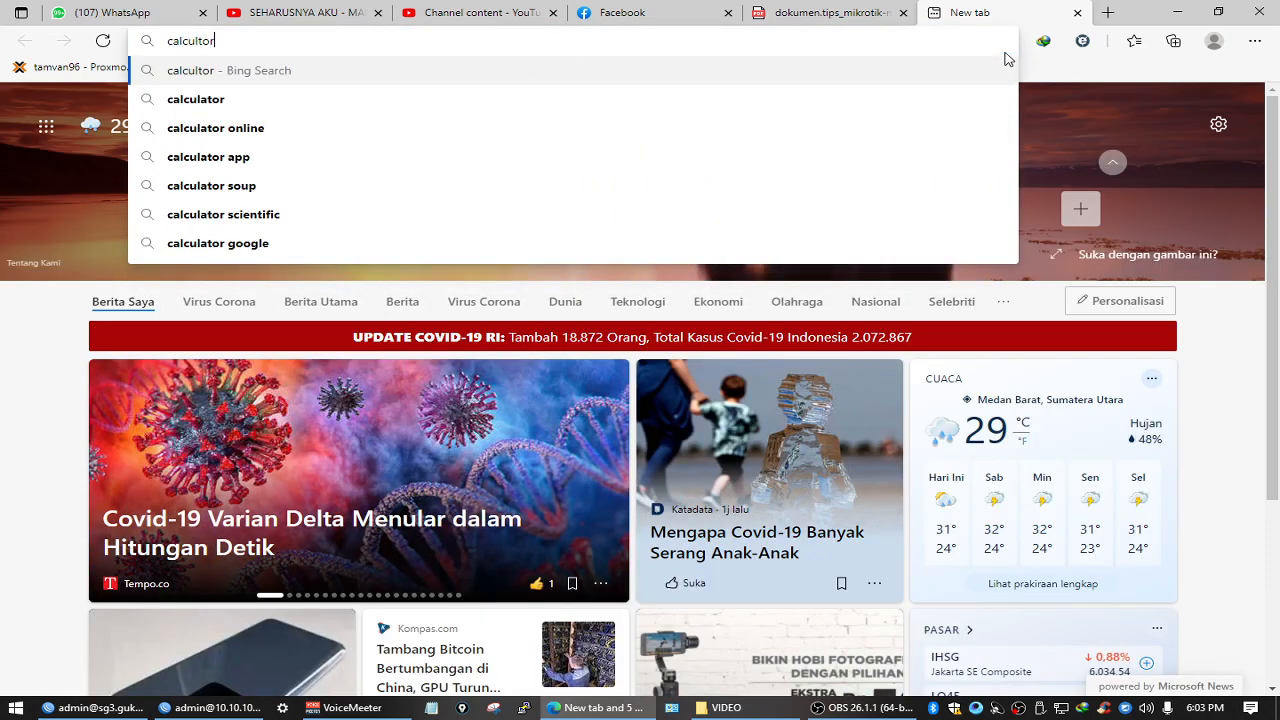
key("Return")
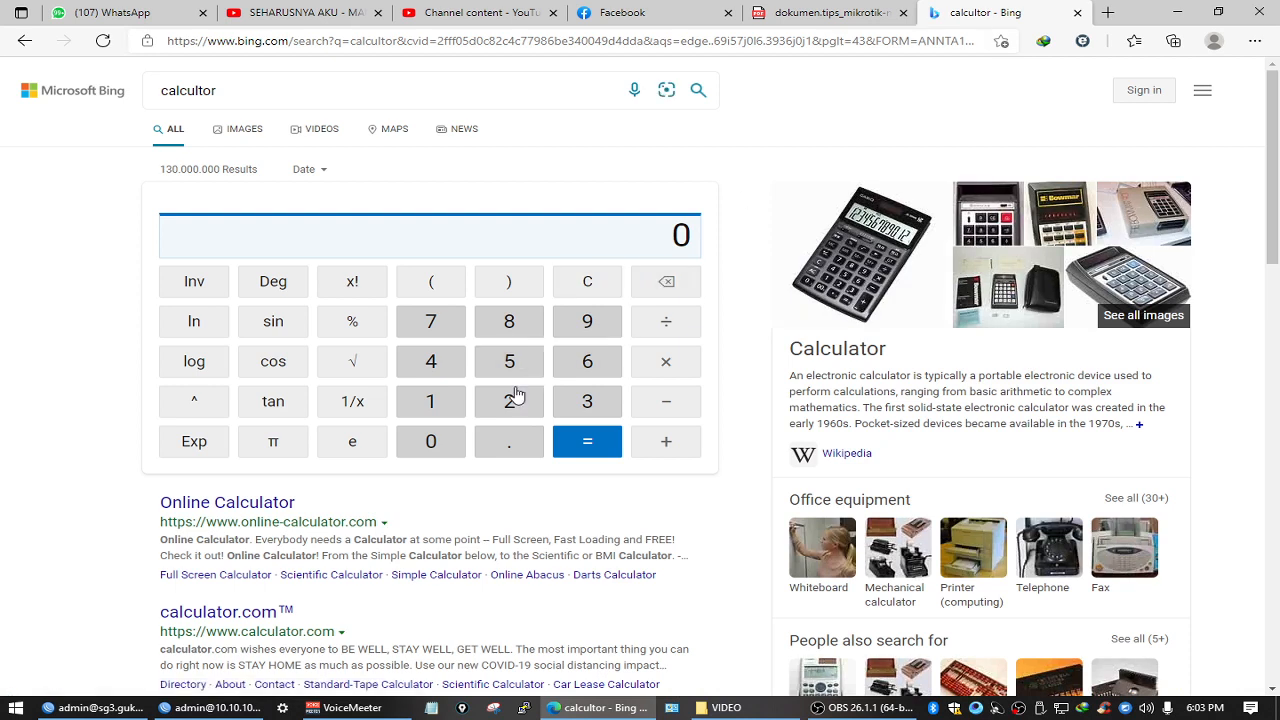
left_click(512, 398)
left_click(429, 442)
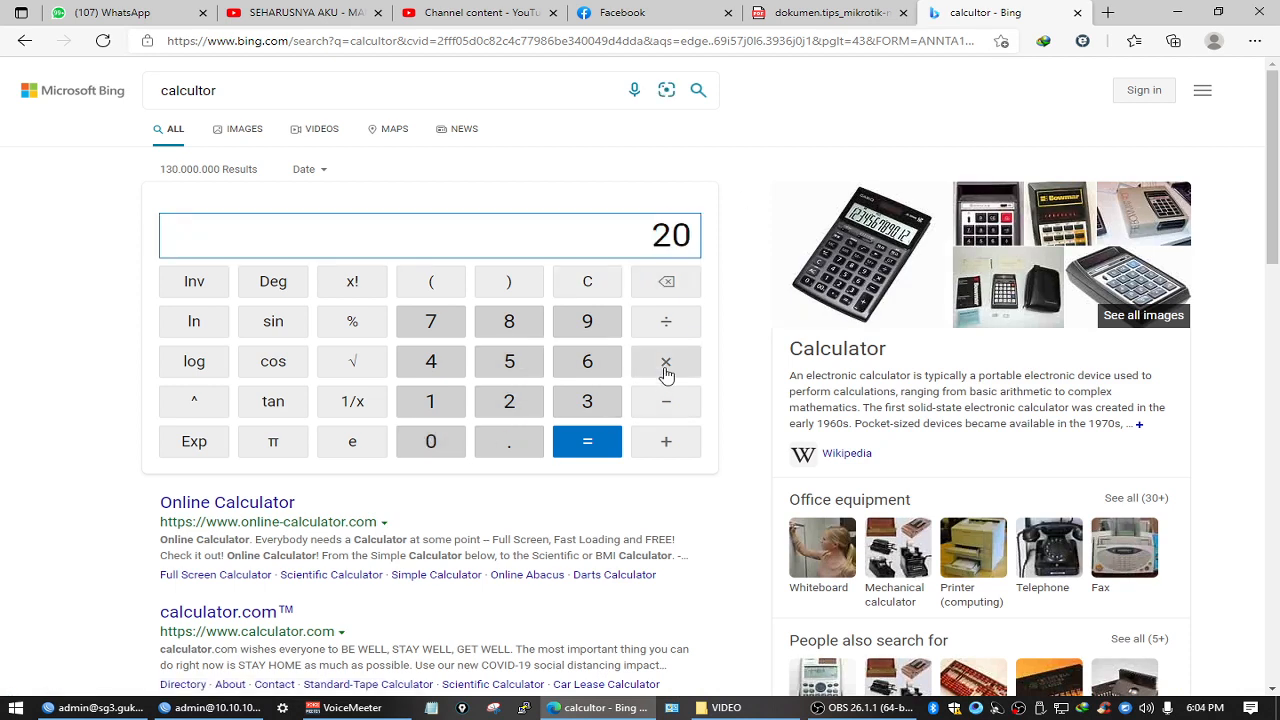
left_click_drag(645, 235, 690, 235)
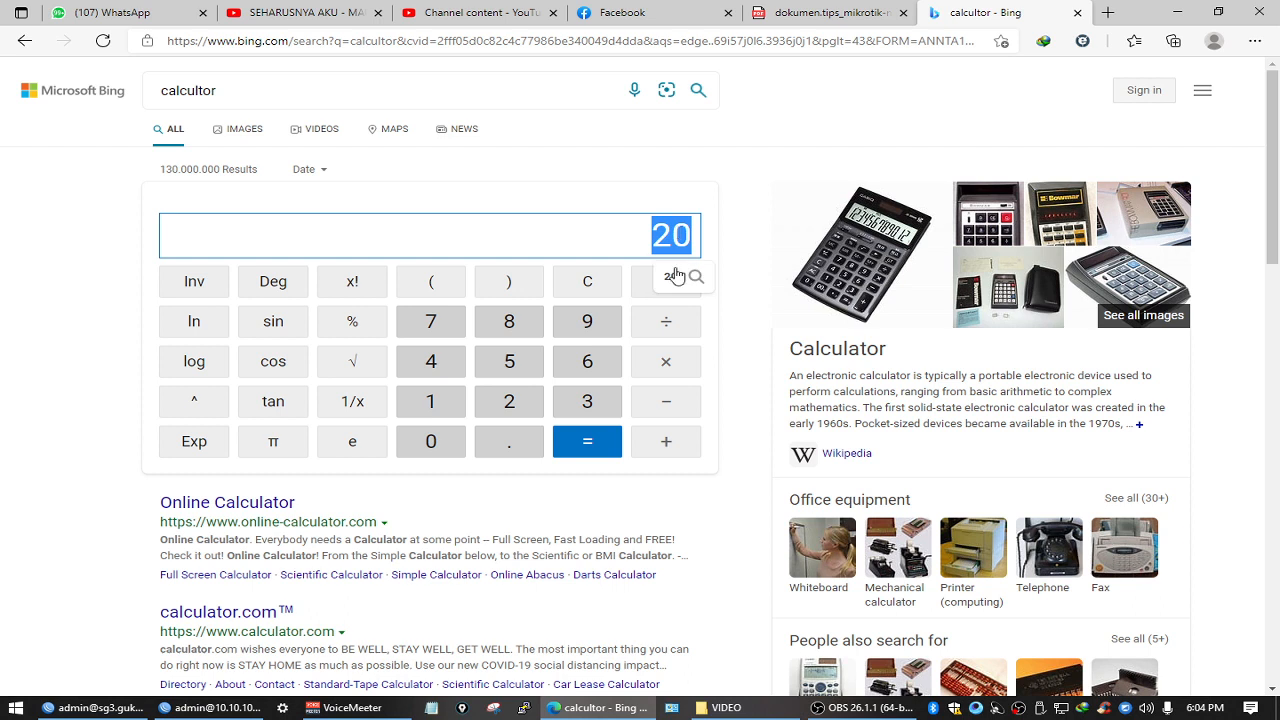
left_click(666, 362)
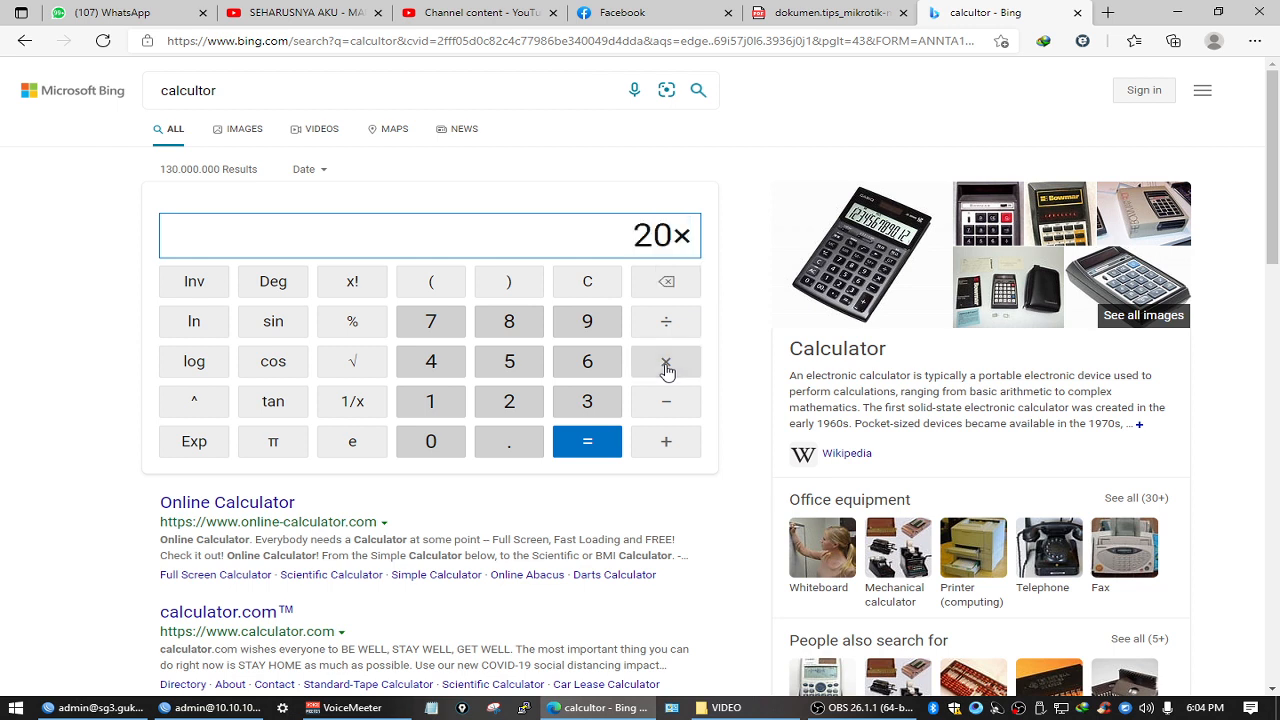
key("BackSpace")
key("BackSpace")
key("BackSpace")
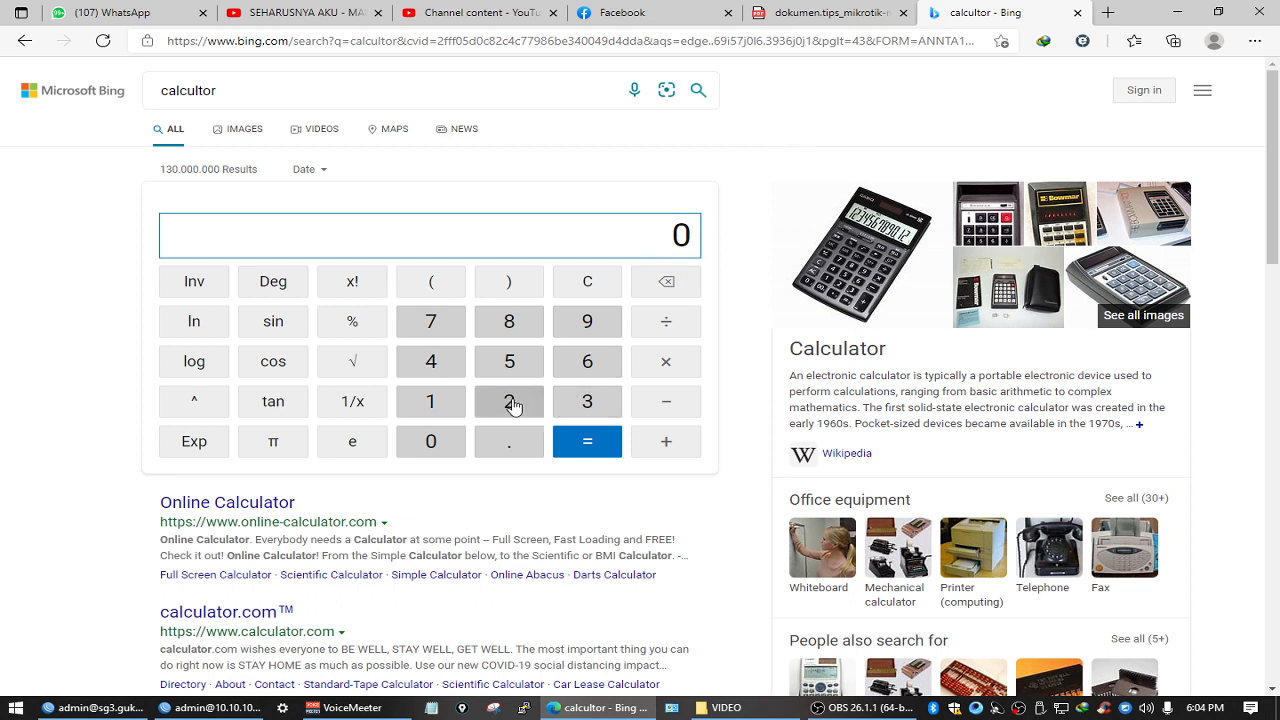
left_click(447, 405)
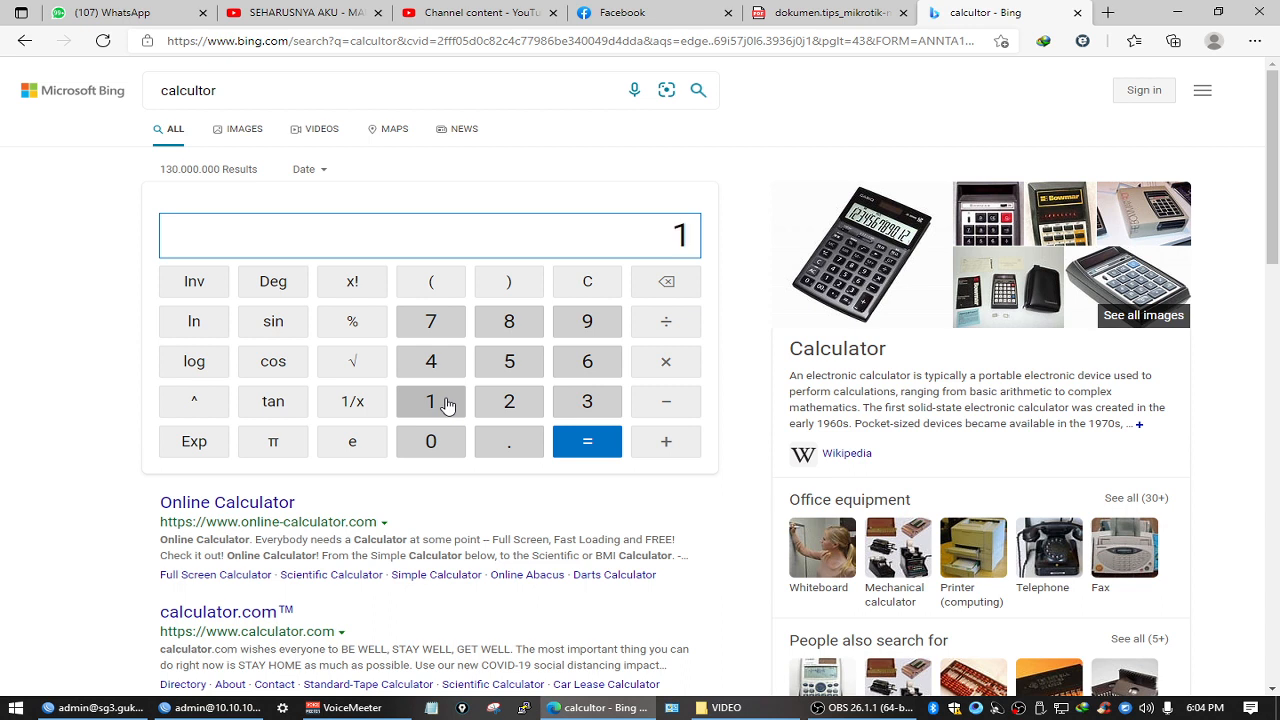
key("BackSpace")
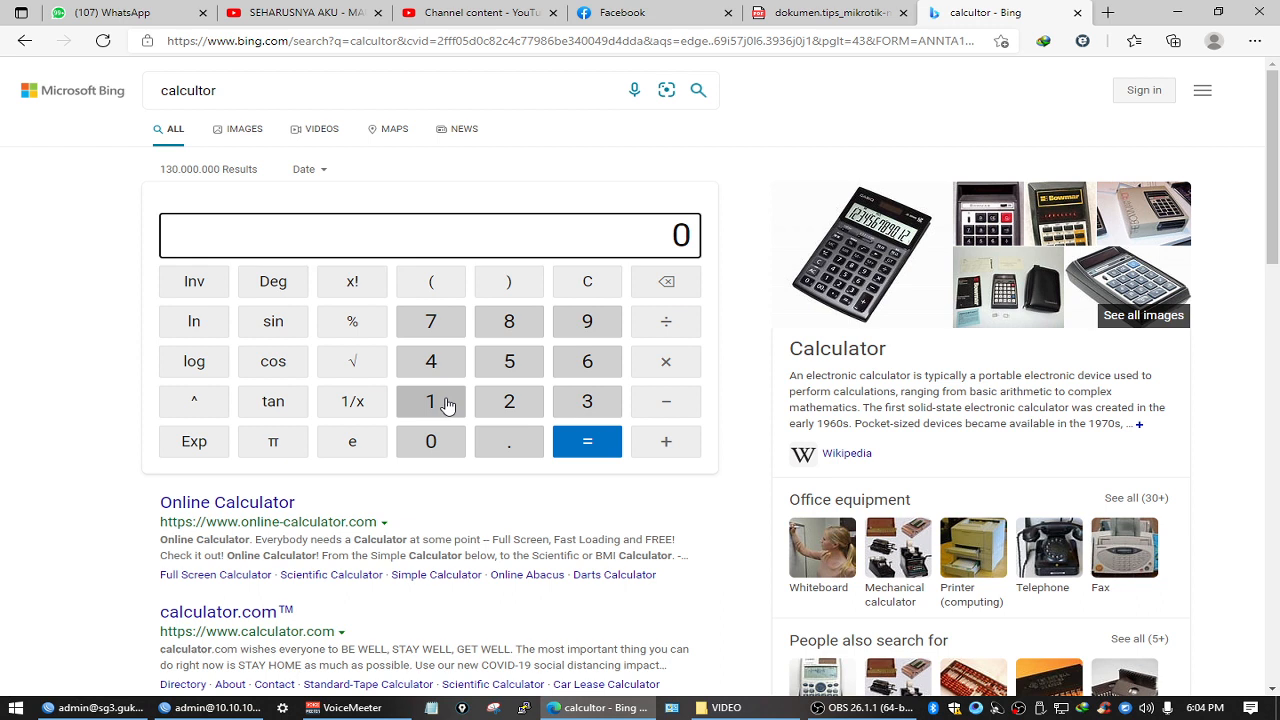
Step: Calculate 512 × 40 with the online calculator and highlight the result
type("512")
left_click(667, 364)
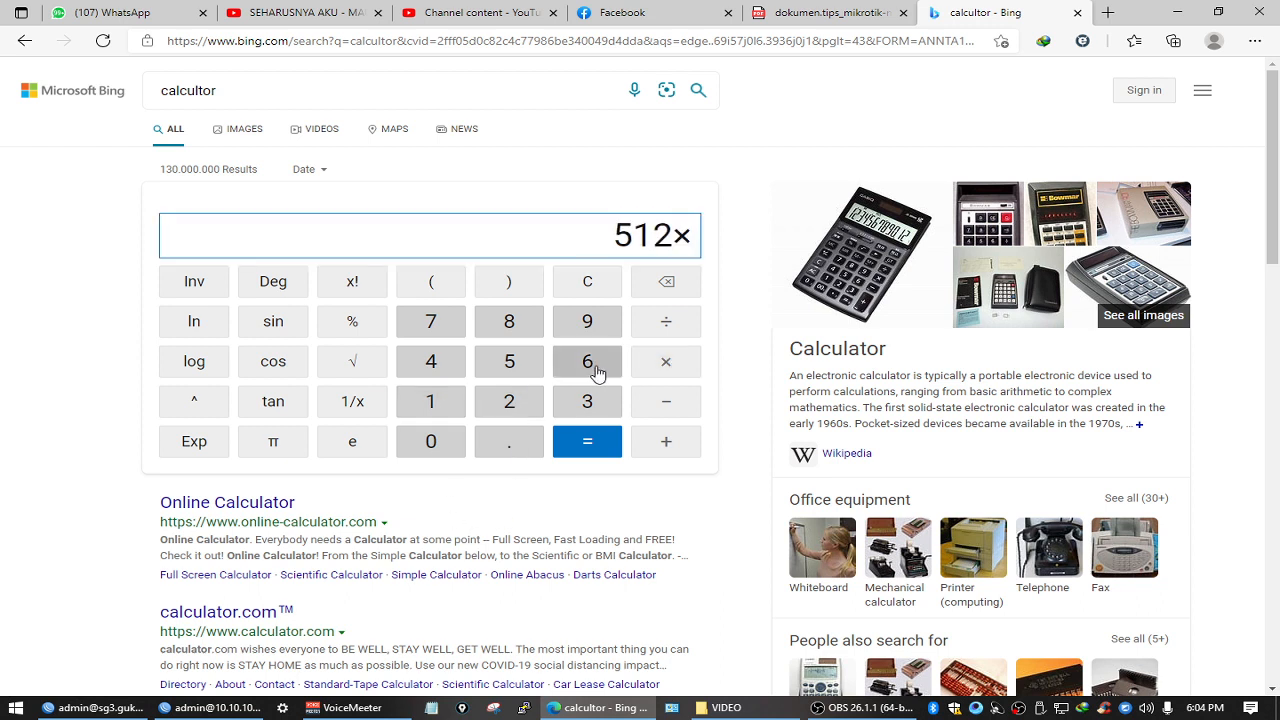
left_click(431, 361)
left_click(431, 441)
left_click(587, 441)
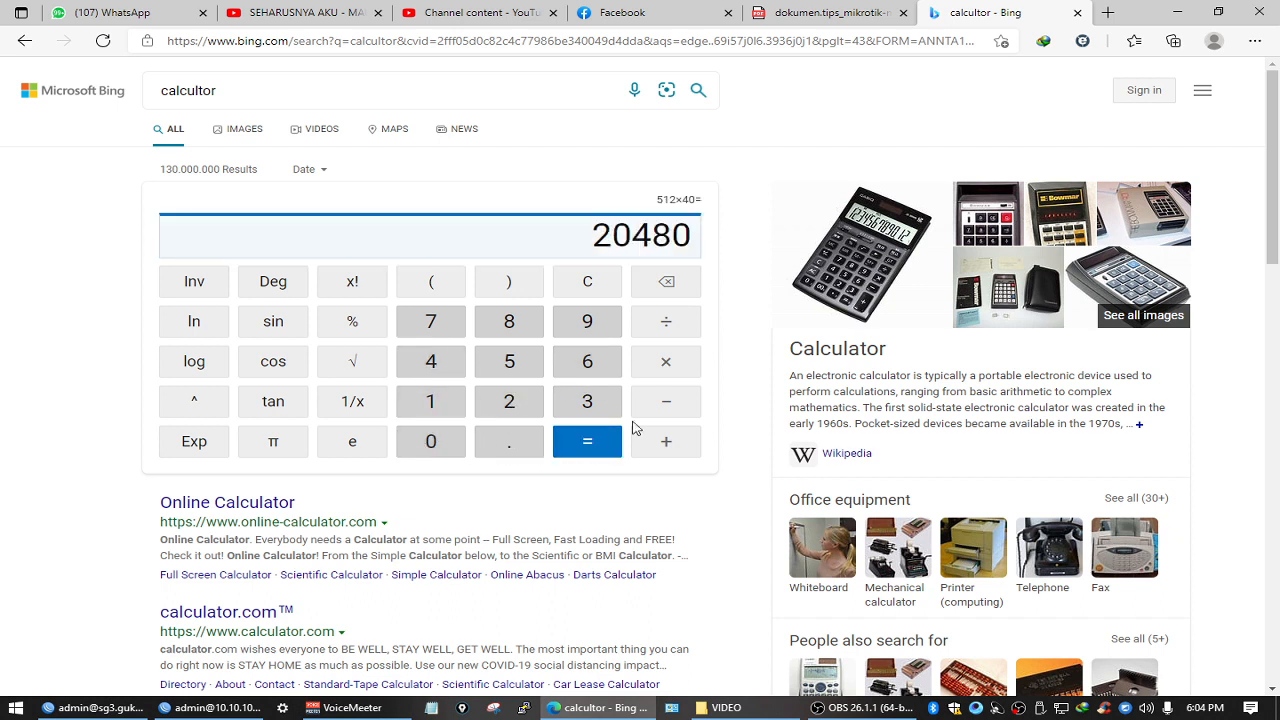
mouse_move(617, 239)
left_mouse_down()
mouse_move(677, 240)
mouse_move(598, 242)
left_mouse_up()
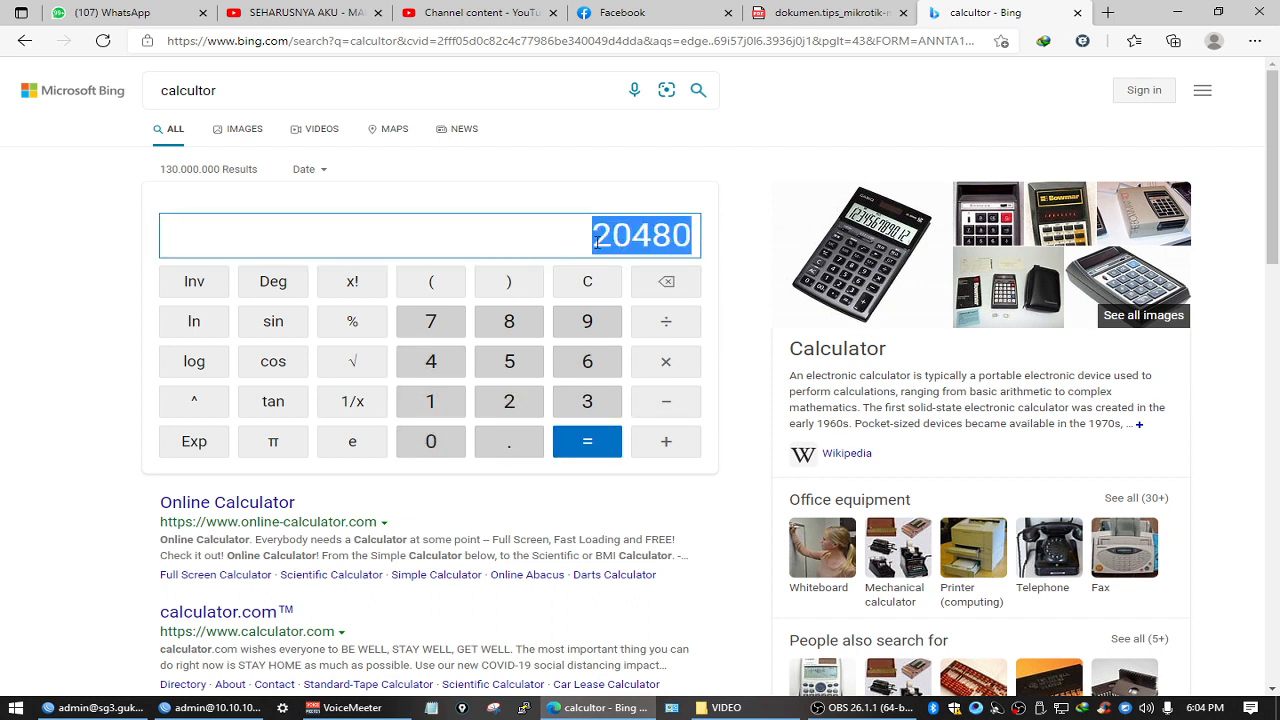
double_click(614, 241)
double_click(600, 240)
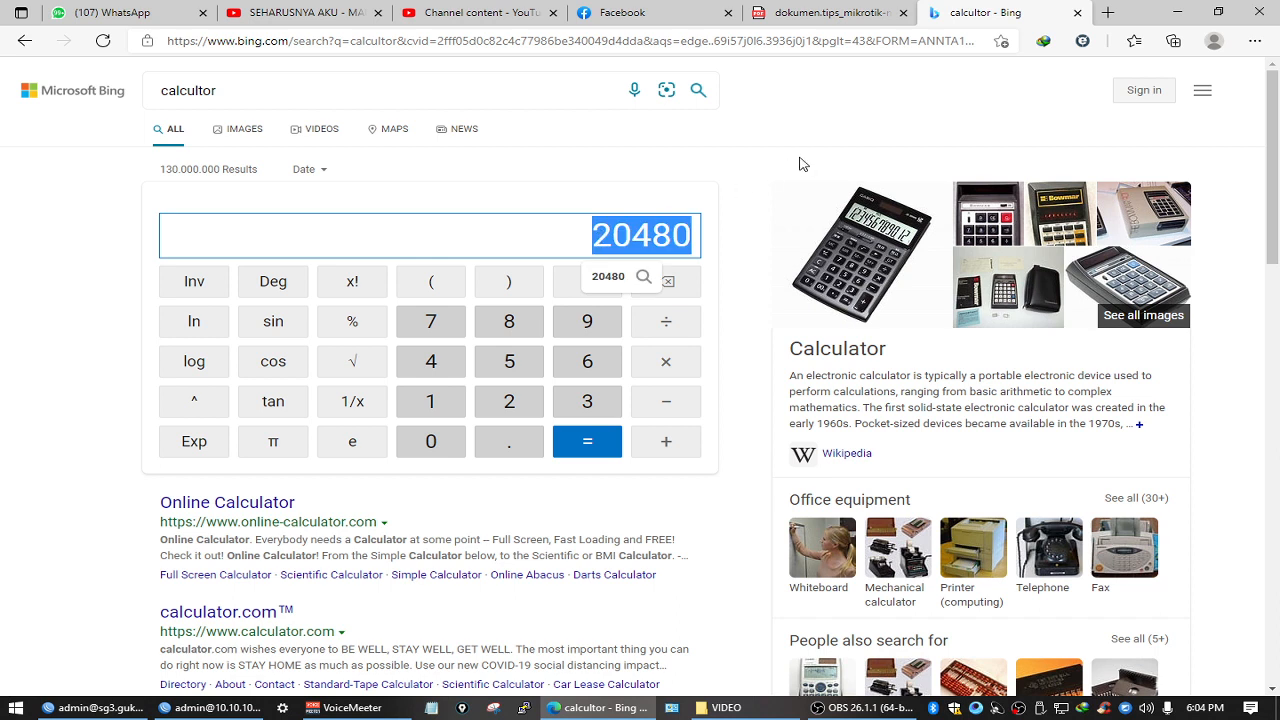
left_click(800, 163)
double_click(647, 230)
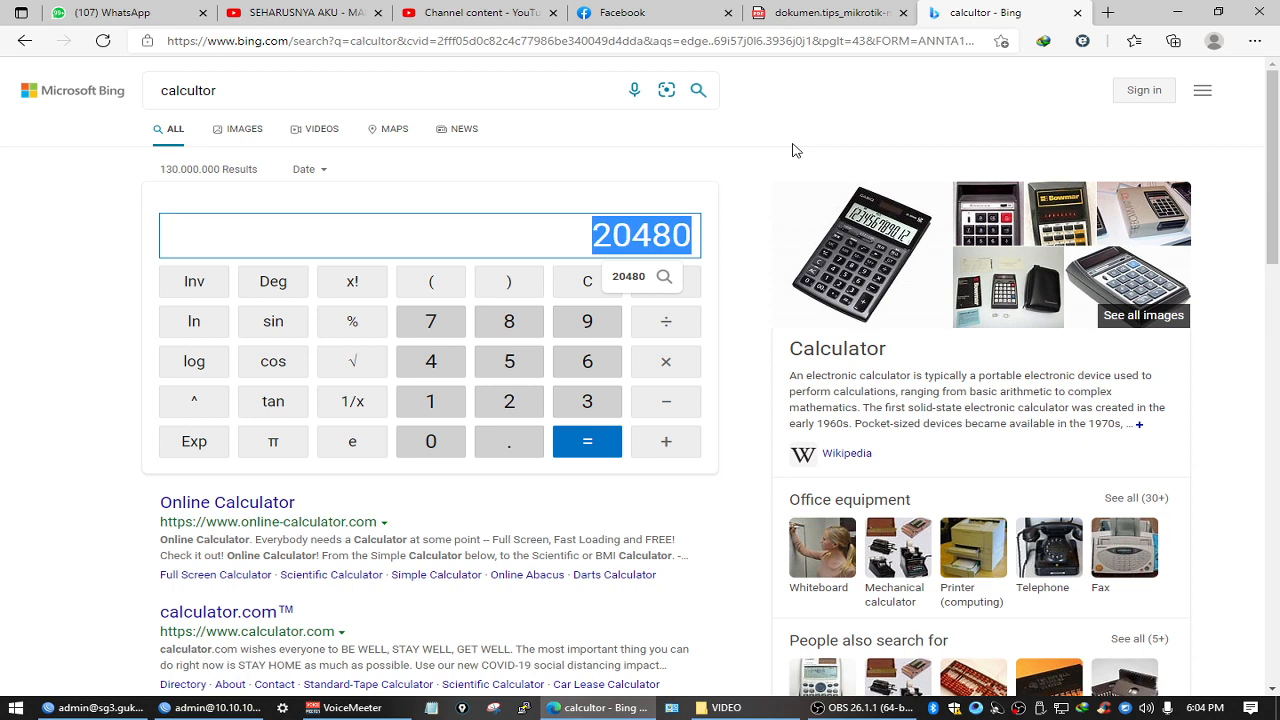
Step: Switch back to WinBox, change queue1's Limit At values for upload and download, and save the queue
left_click(238, 708)
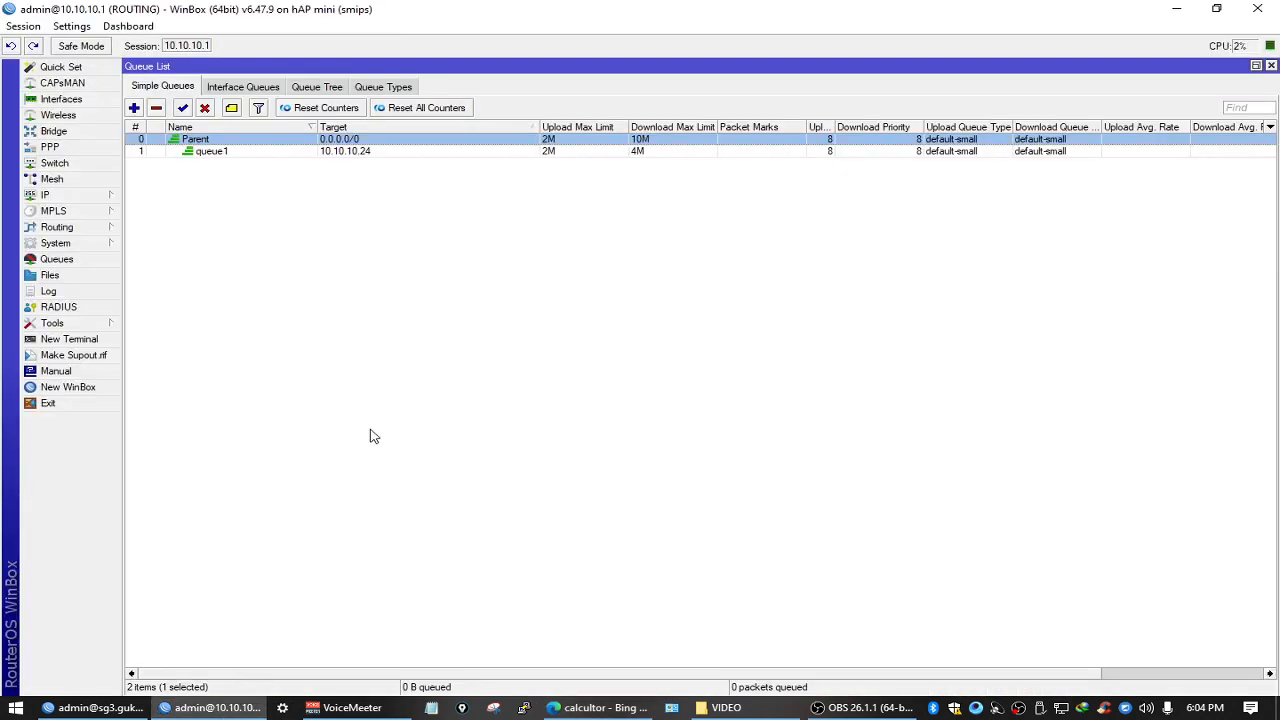
double_click(281, 151)
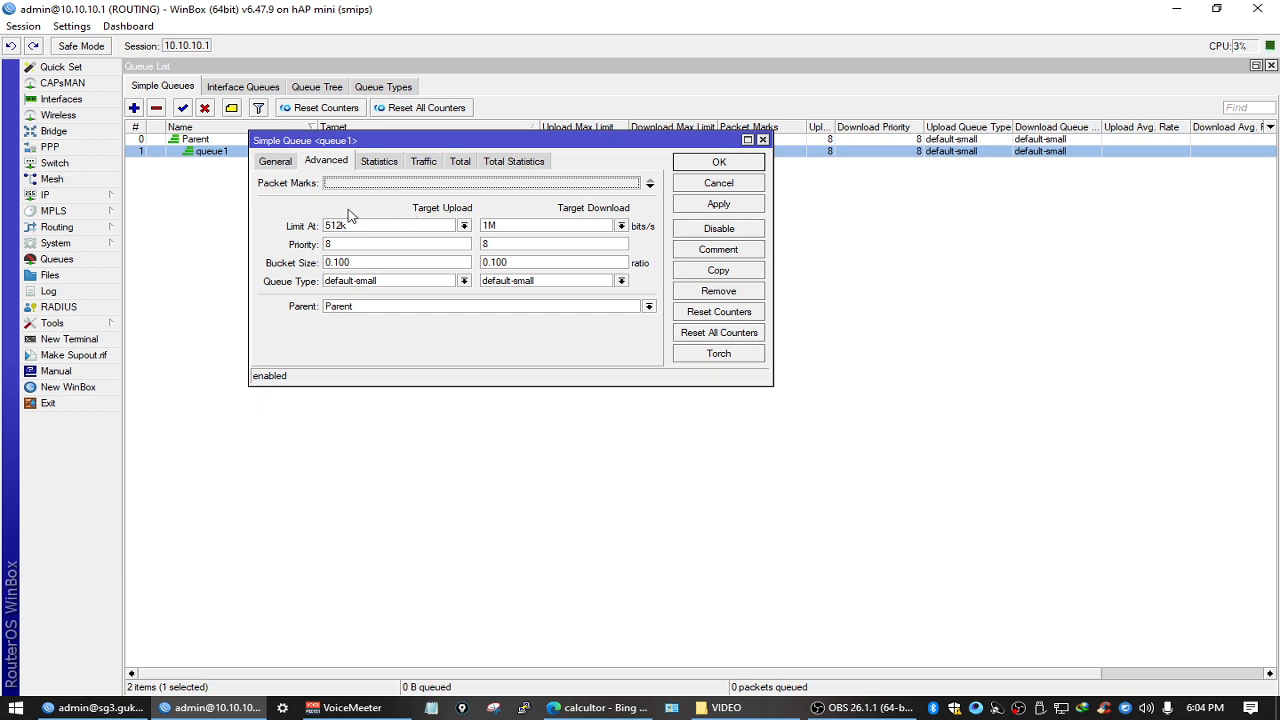
left_click(516, 228)
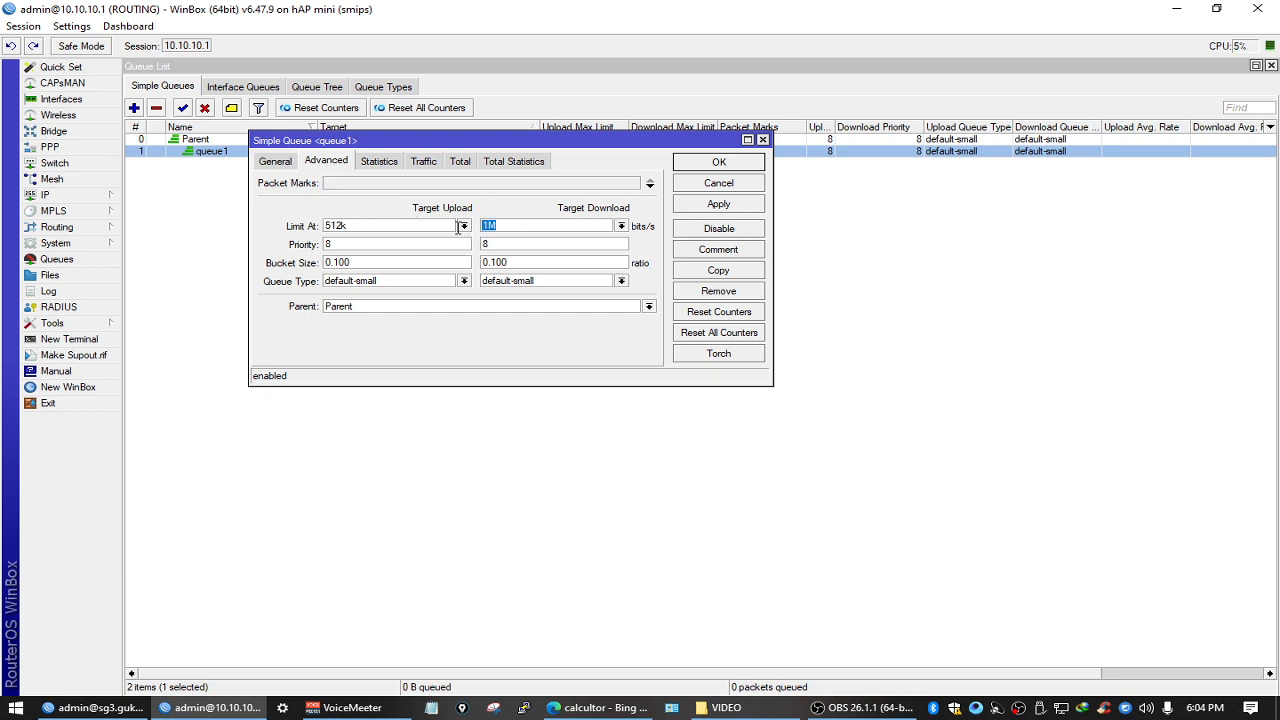
type("15")
left_click(388, 232)
type("1")
key("Return")
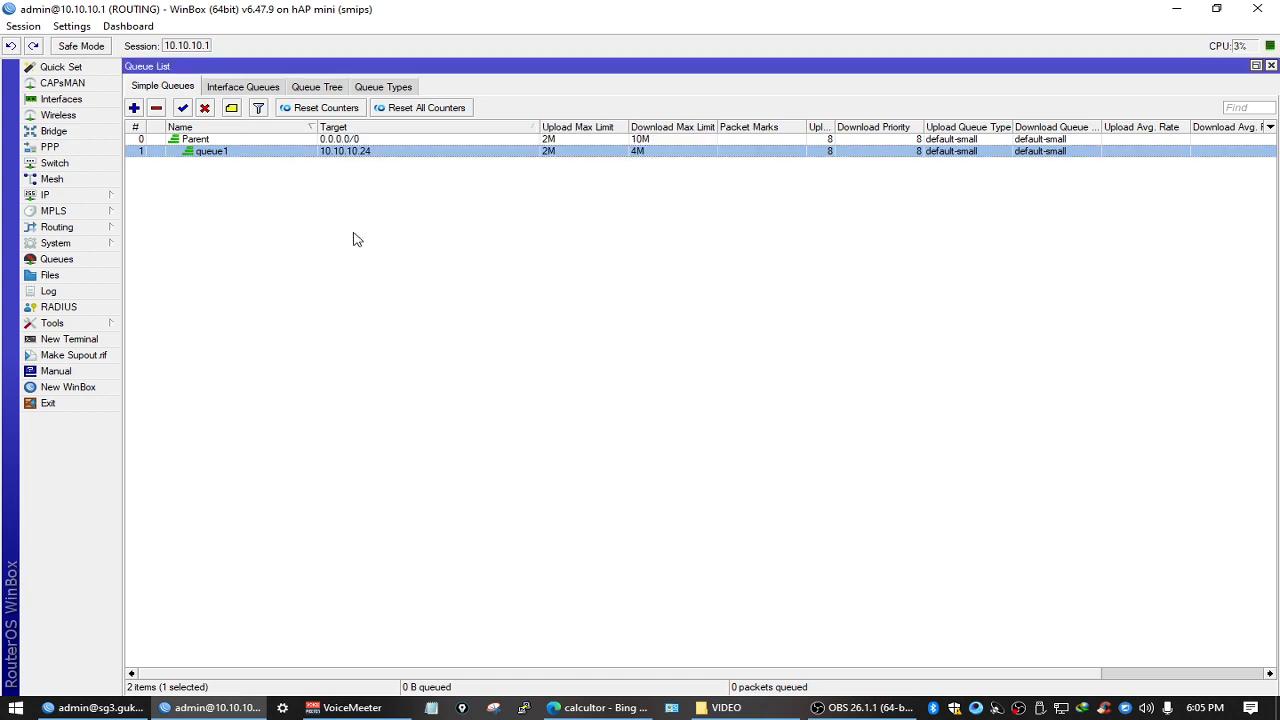
Step: Set the Parent queue's max limit to 10M upload and 20M download and save it
left_click(419, 143)
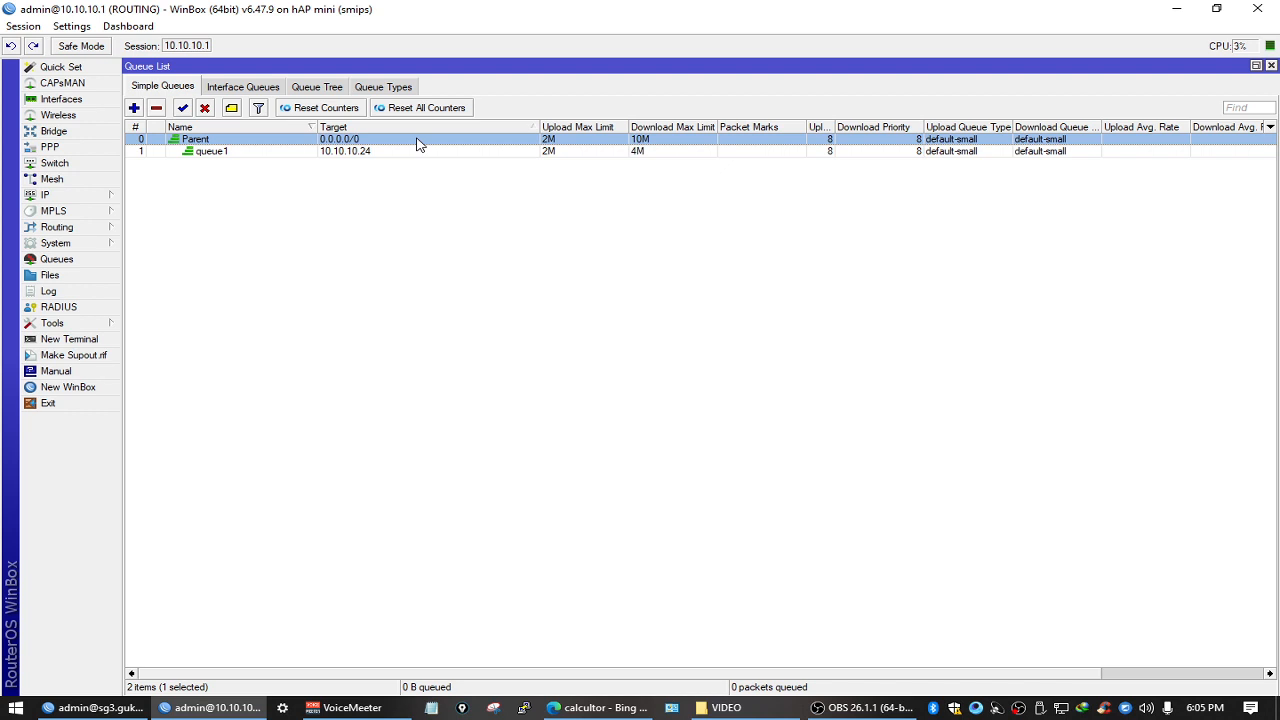
double_click(419, 143)
left_click(289, 163)
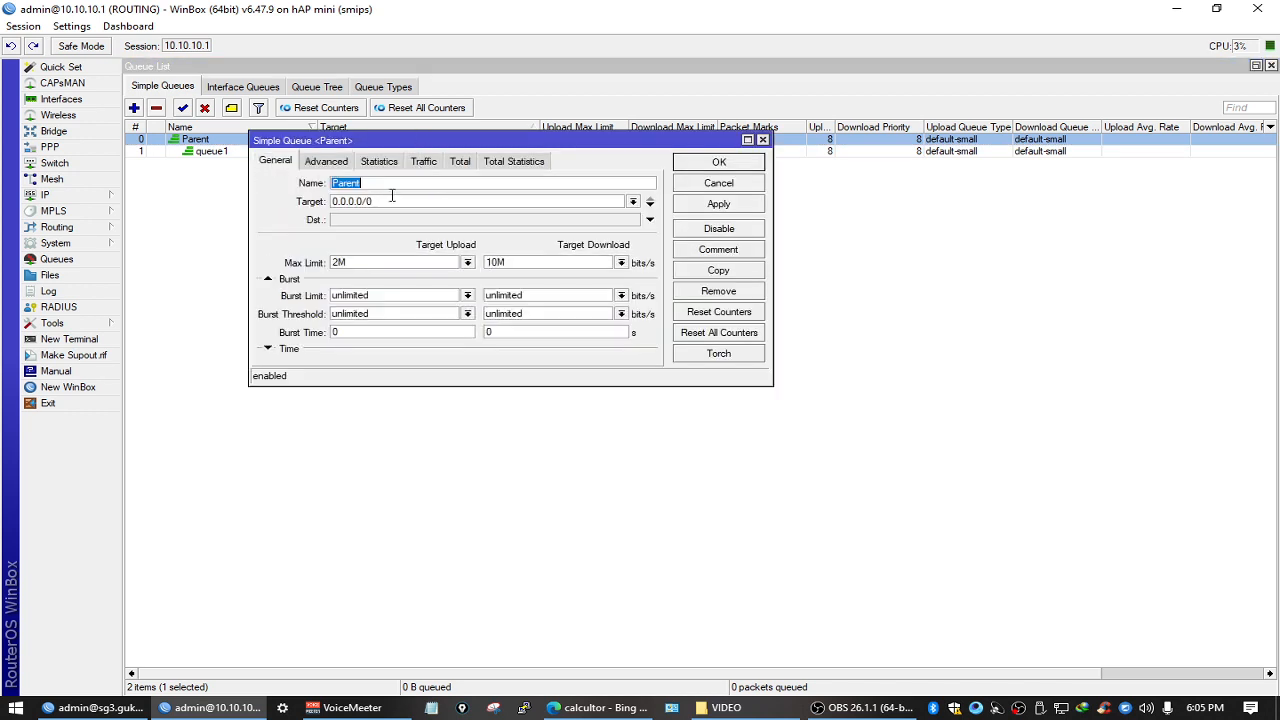
left_click(491, 263)
key("BackSpace")
type("2")
left_click_drag(340, 262, 281, 274)
type("10")
key("Return")
Step: Duplicate queue1 for target 10.10.10.20, save the copy, and select it in the queue list
left_click(352, 151)
left_click(405, 196)
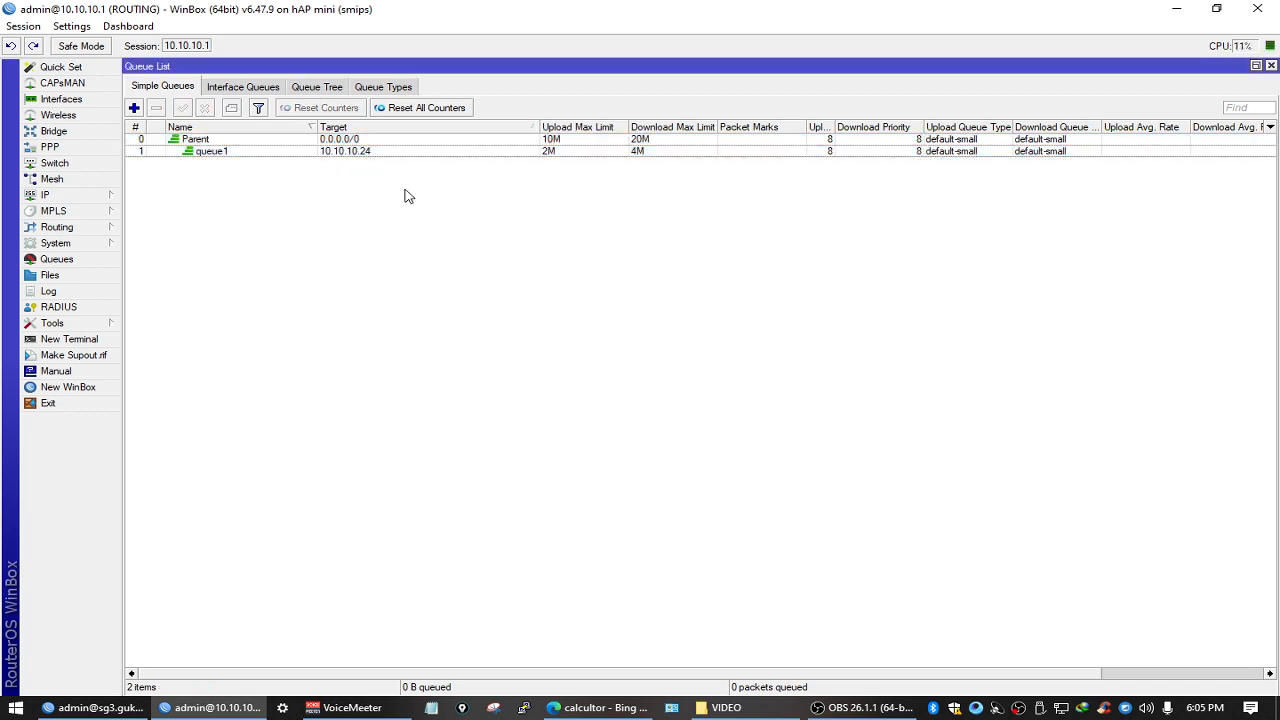
double_click(387, 154)
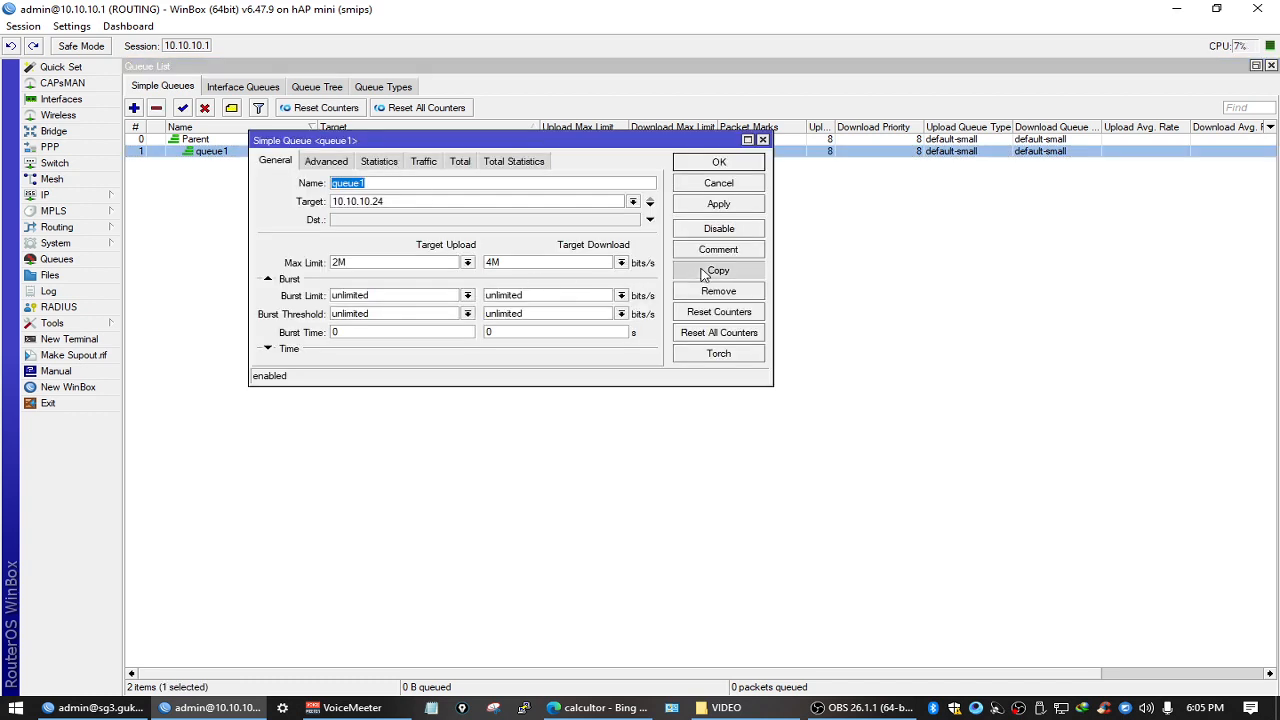
left_click(716, 271)
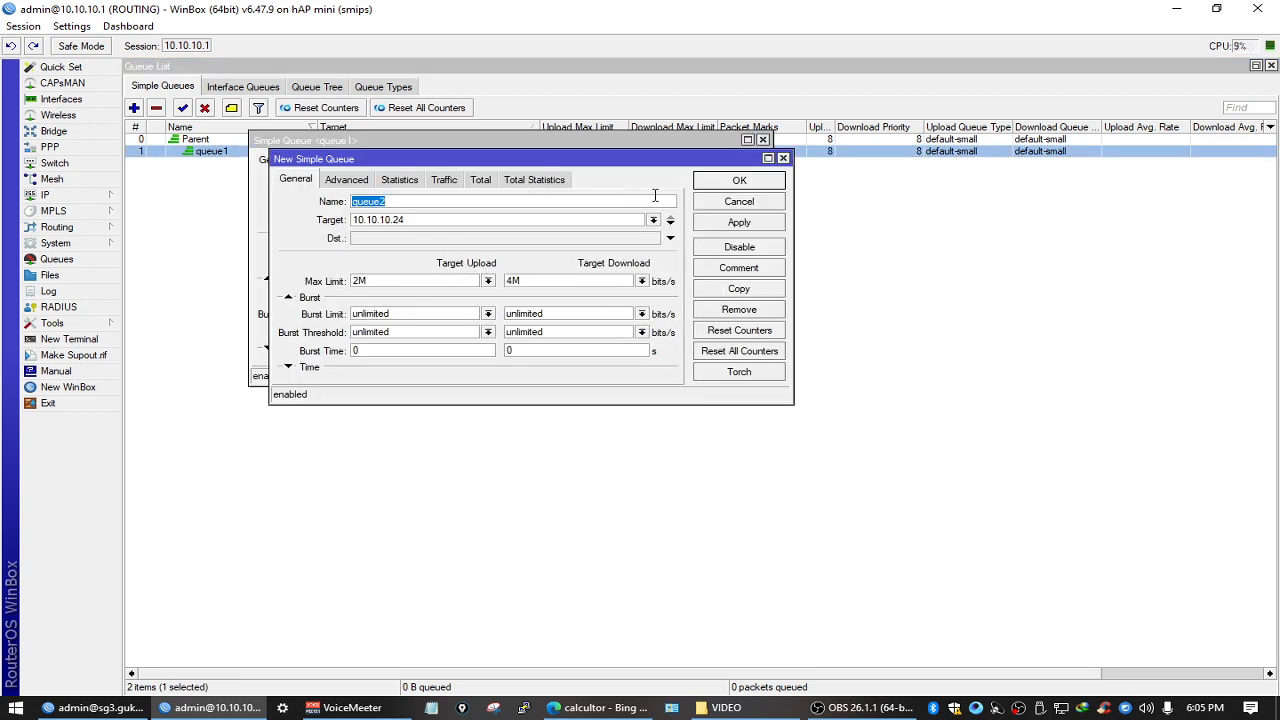
left_click(524, 222)
type("0")
key("Return")
key("Return")
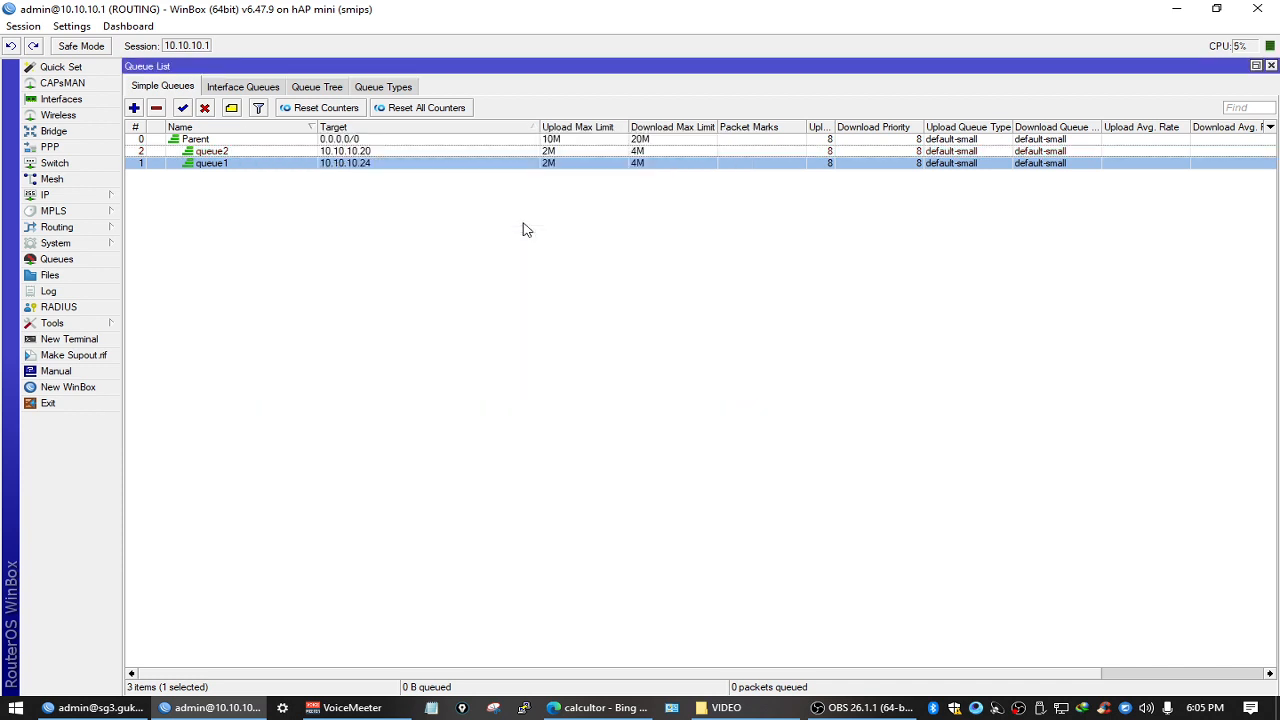
left_click(549, 152)
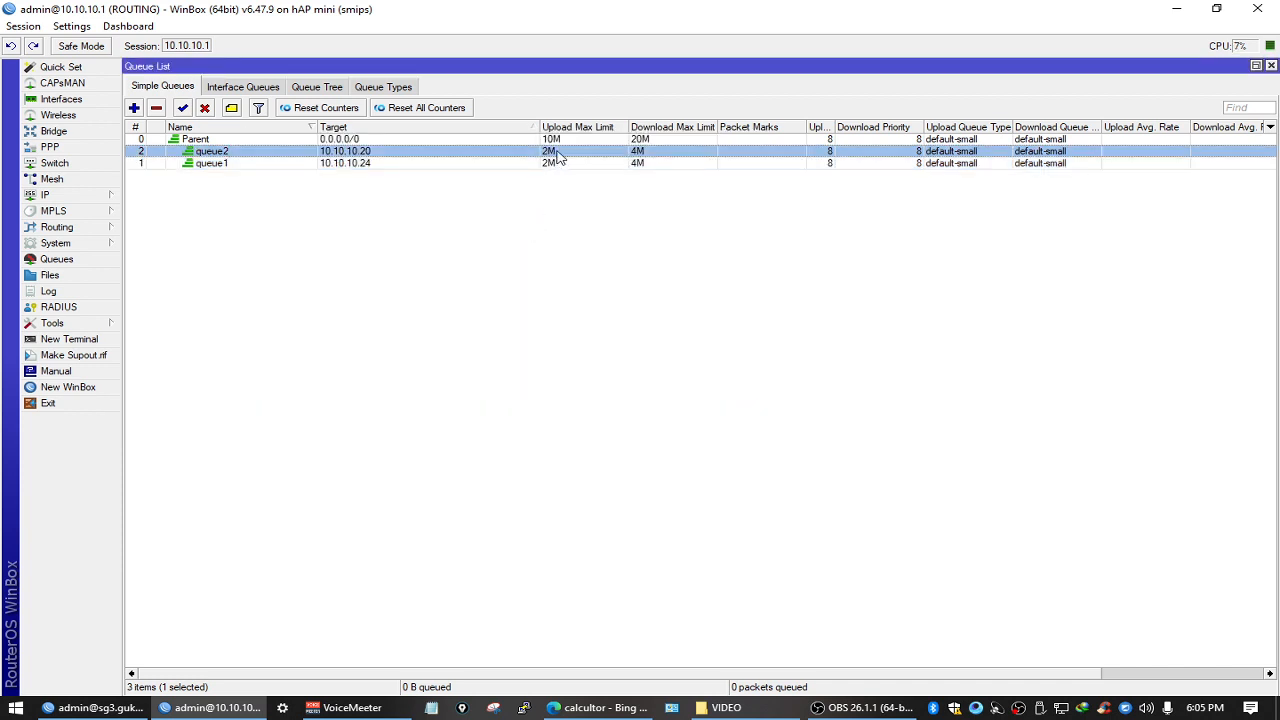
Step: Show the Upload Limit At and Download Limit At columns in the simple queue list and go through the Parent, queue2 and queue1 rows
right_click(558, 153)
mouse_move(637, 221)
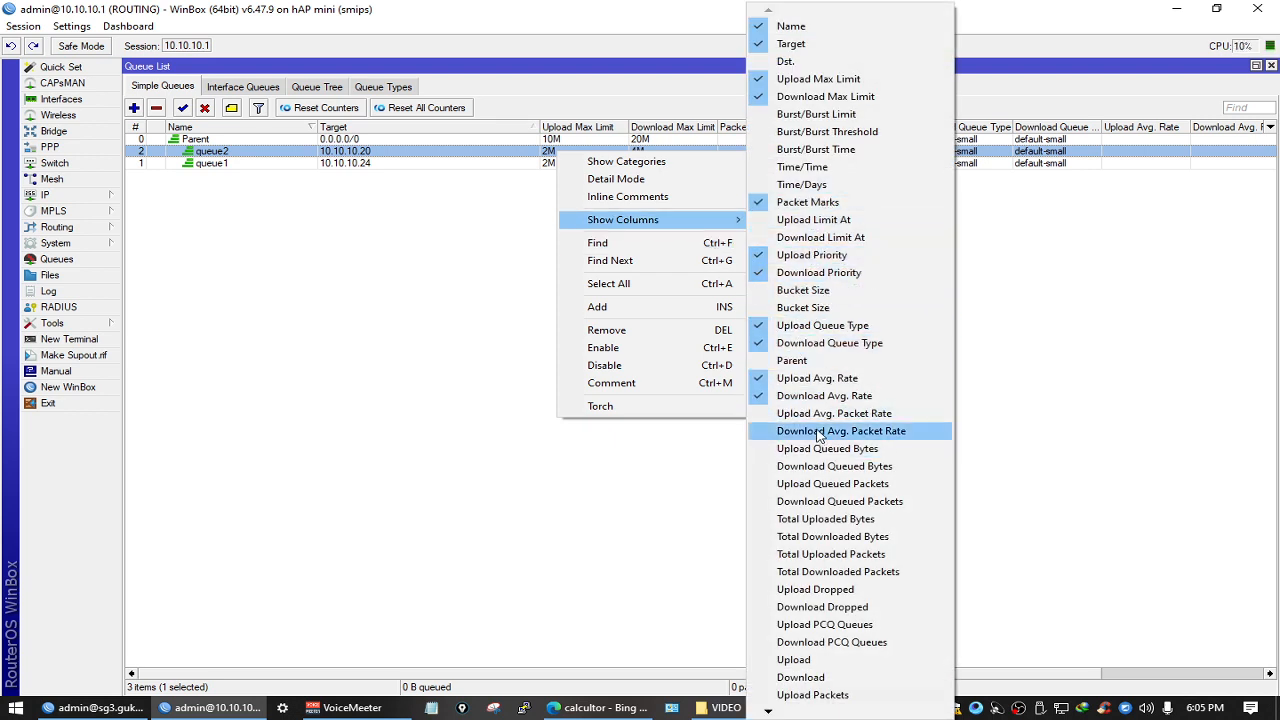
left_click(820, 237)
right_click(692, 165)
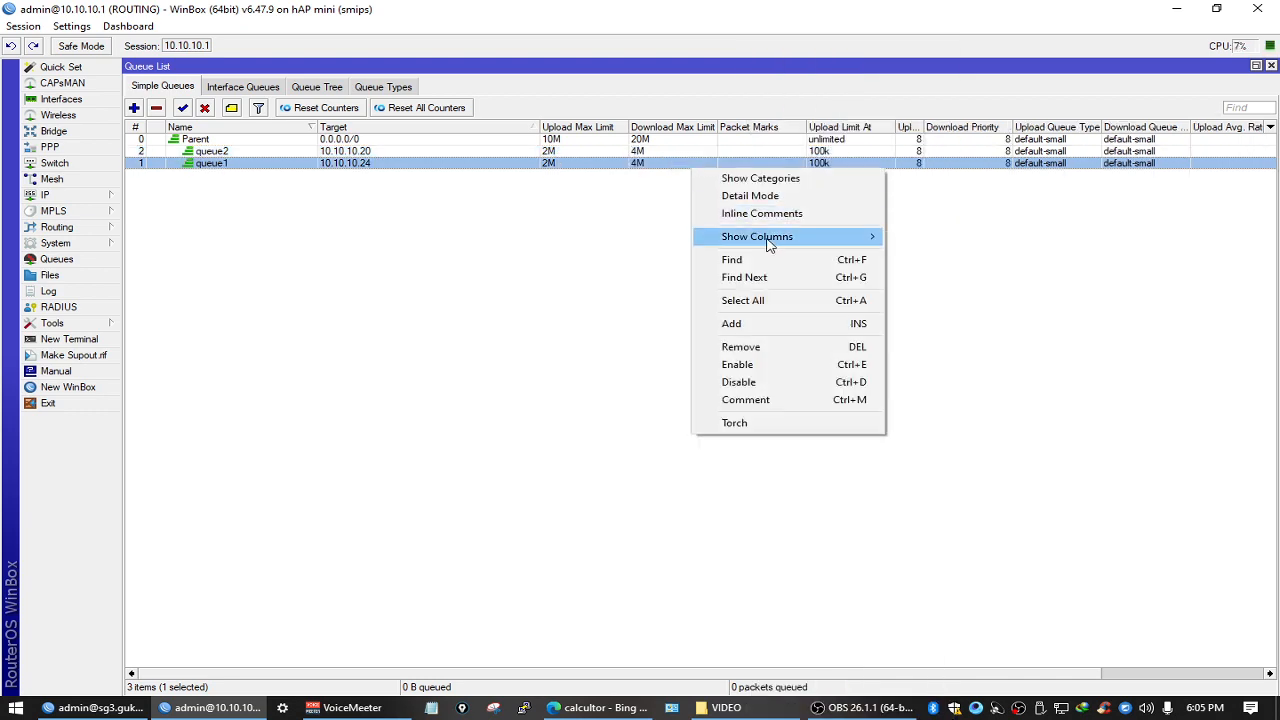
mouse_move(766, 240)
left_click(906, 241)
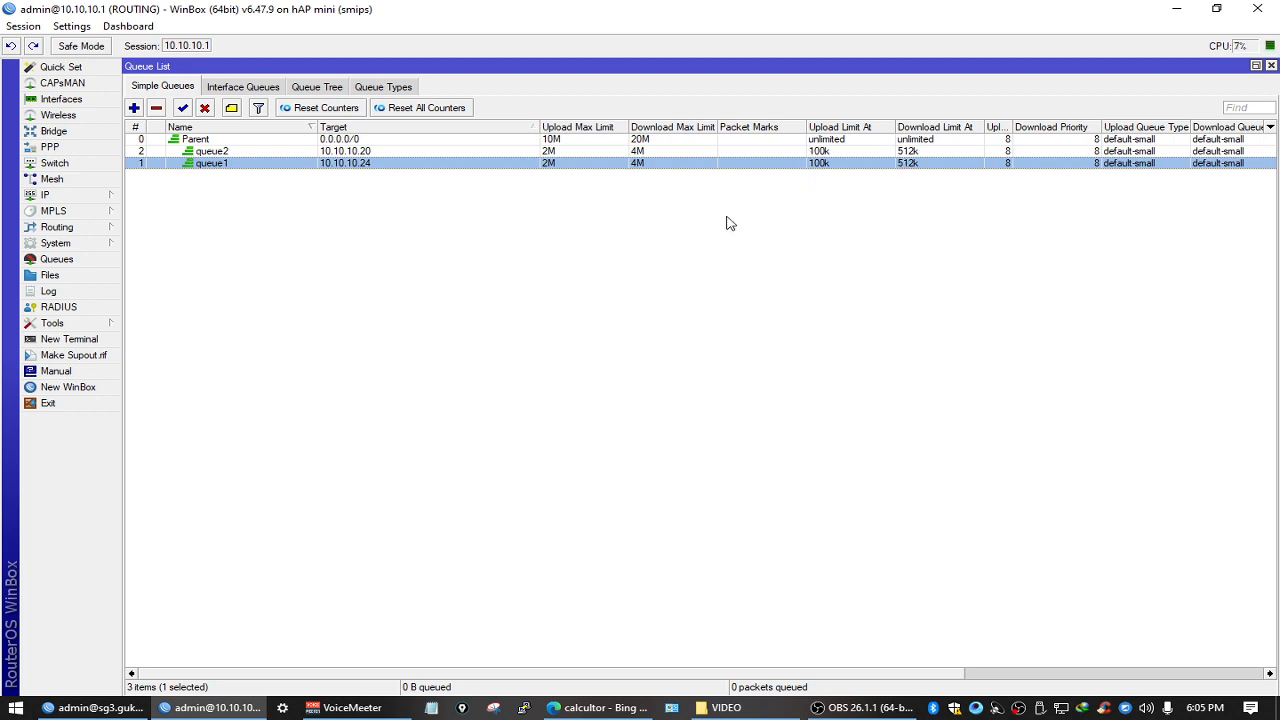
left_click(233, 142)
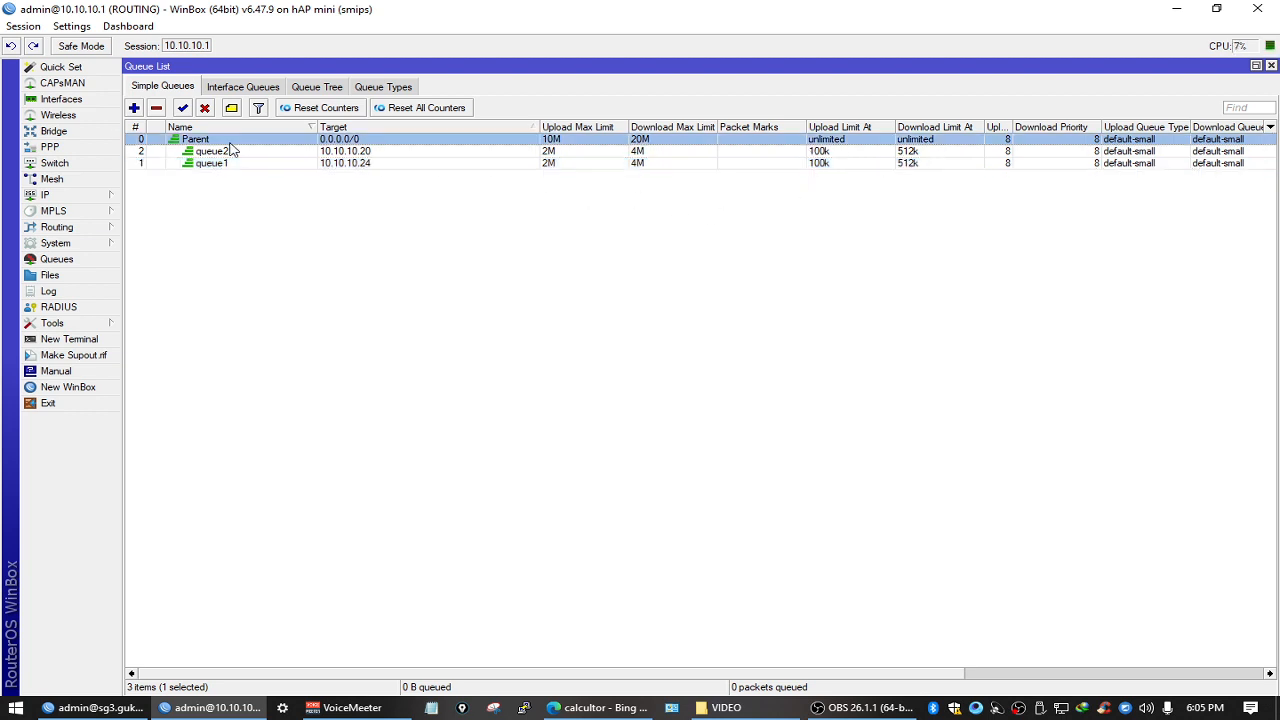
key("Down")
key("Down")
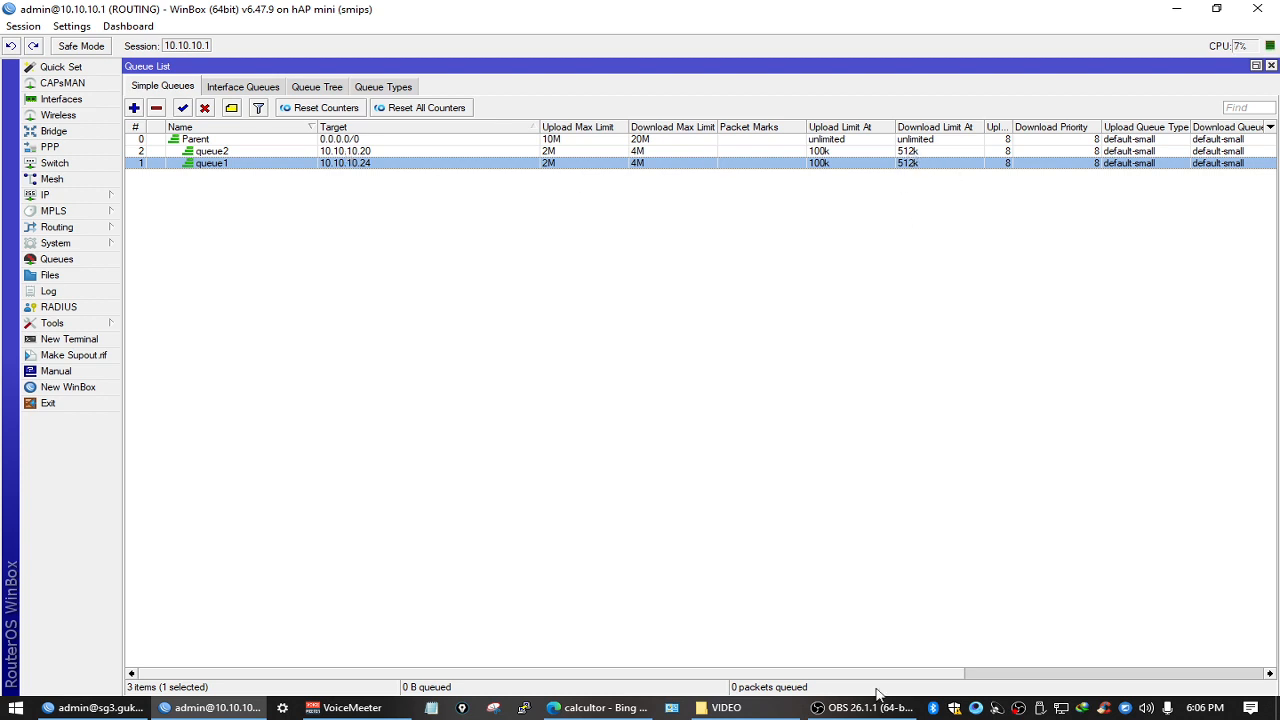
Step: Launch the screen annotation pen, circle the 512k download limits and the Max Limit and Limit At column groups, and hide the ink
left_click(463, 708)
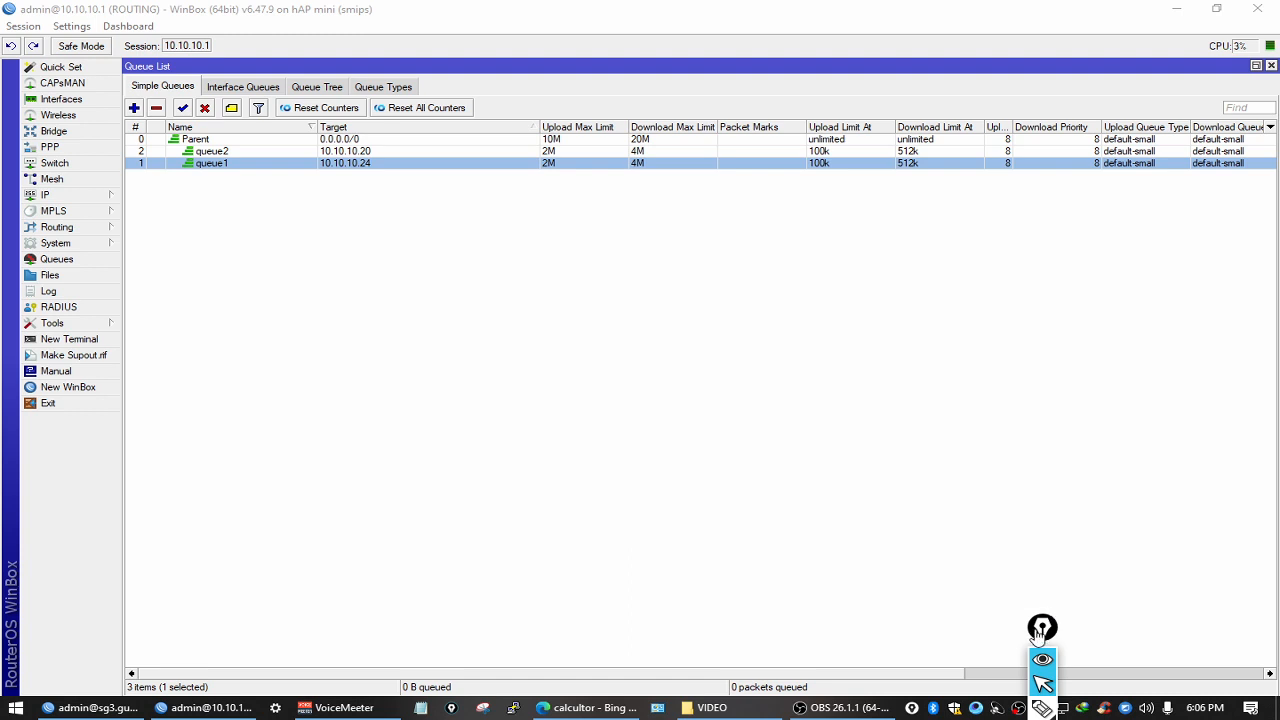
left_click_drag(1043, 626, 1196, 430)
left_click(1196, 511)
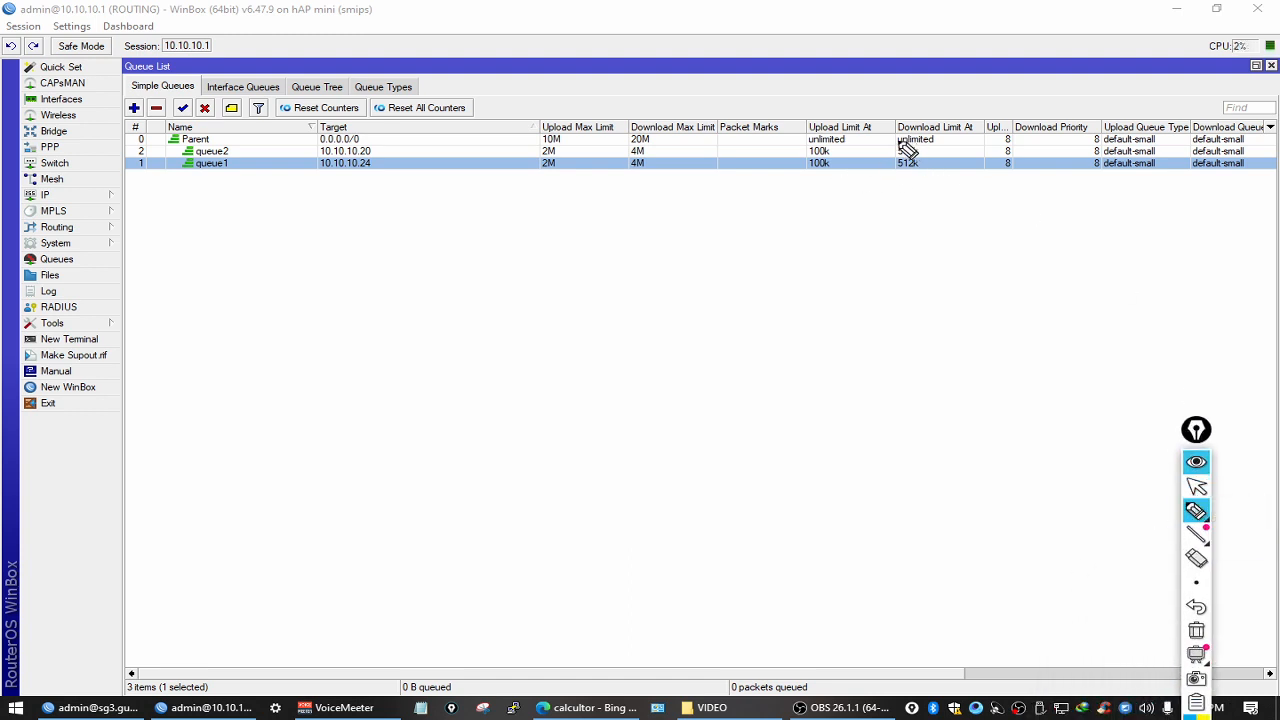
mouse_move(900, 148)
left_mouse_down()
mouse_move(890, 166)
mouse_move(955, 165)
mouse_move(872, 139)
left_mouse_up()
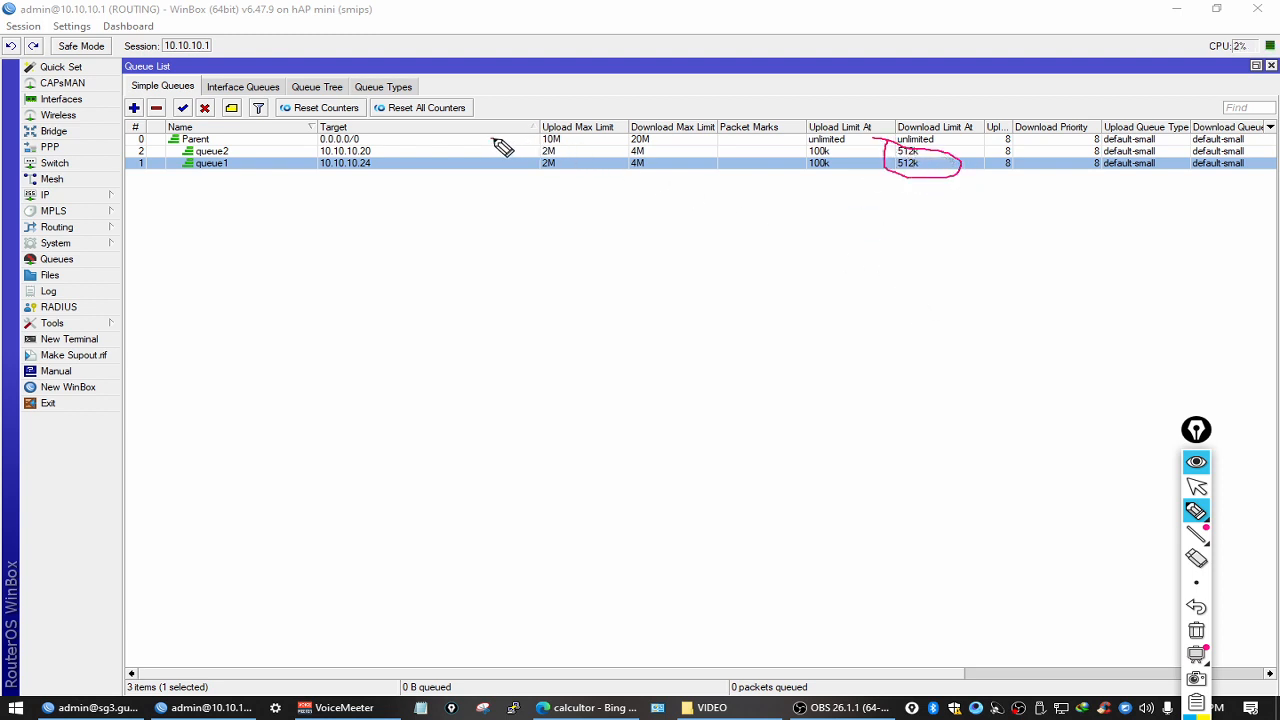
mouse_move(491, 139)
left_mouse_down()
mouse_move(724, 153)
mouse_move(522, 182)
mouse_move(493, 106)
left_mouse_up()
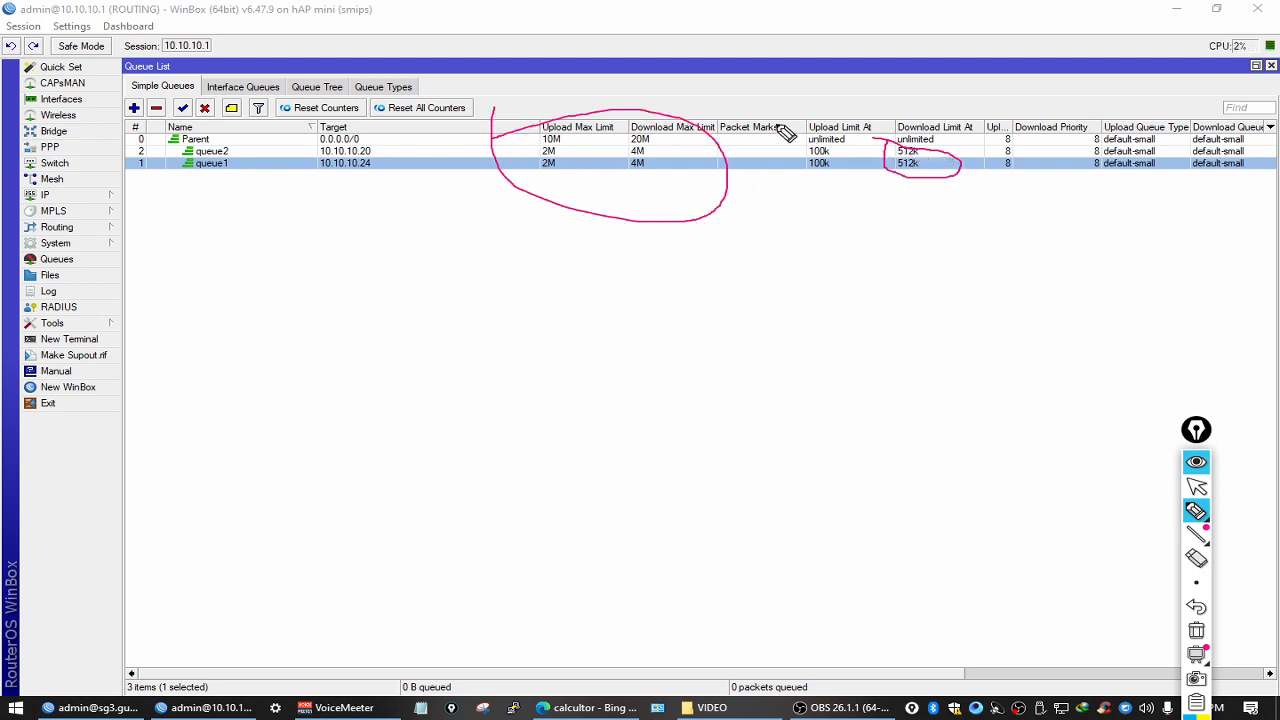
mouse_move(780, 108)
left_mouse_down()
mouse_move(982, 98)
mouse_move(806, 198)
mouse_move(787, 72)
left_mouse_up()
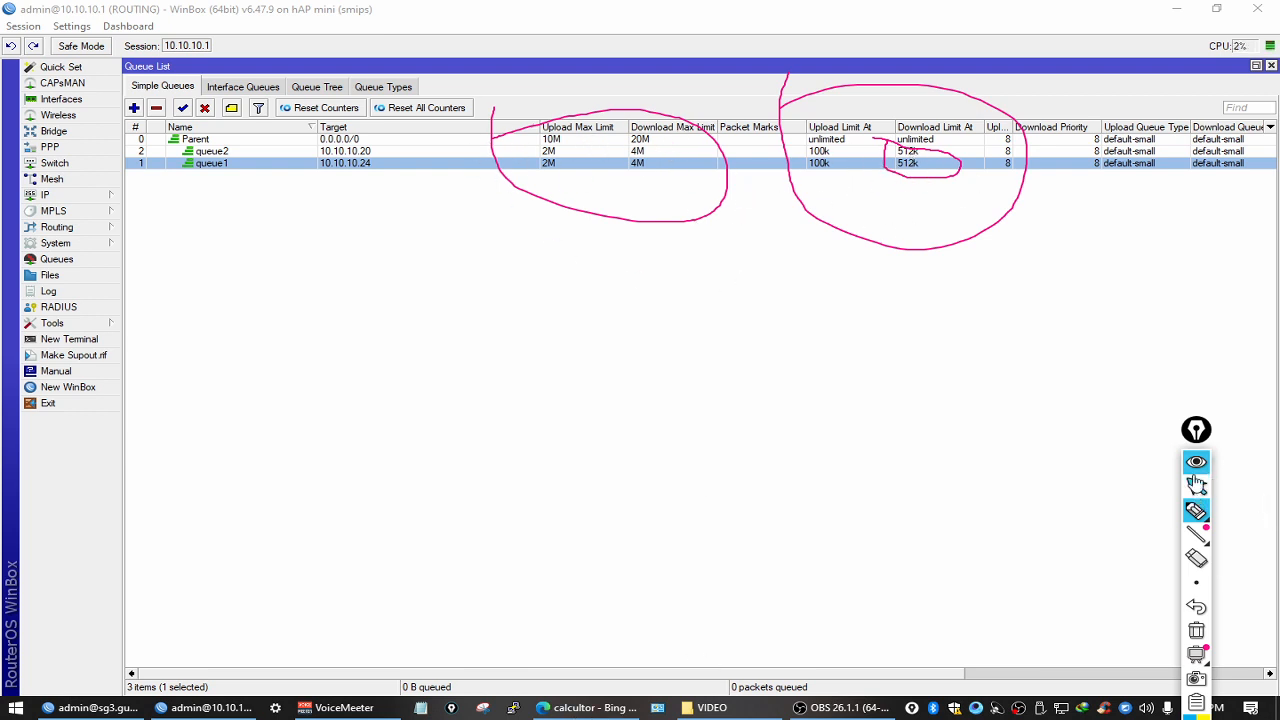
left_click(1197, 463)
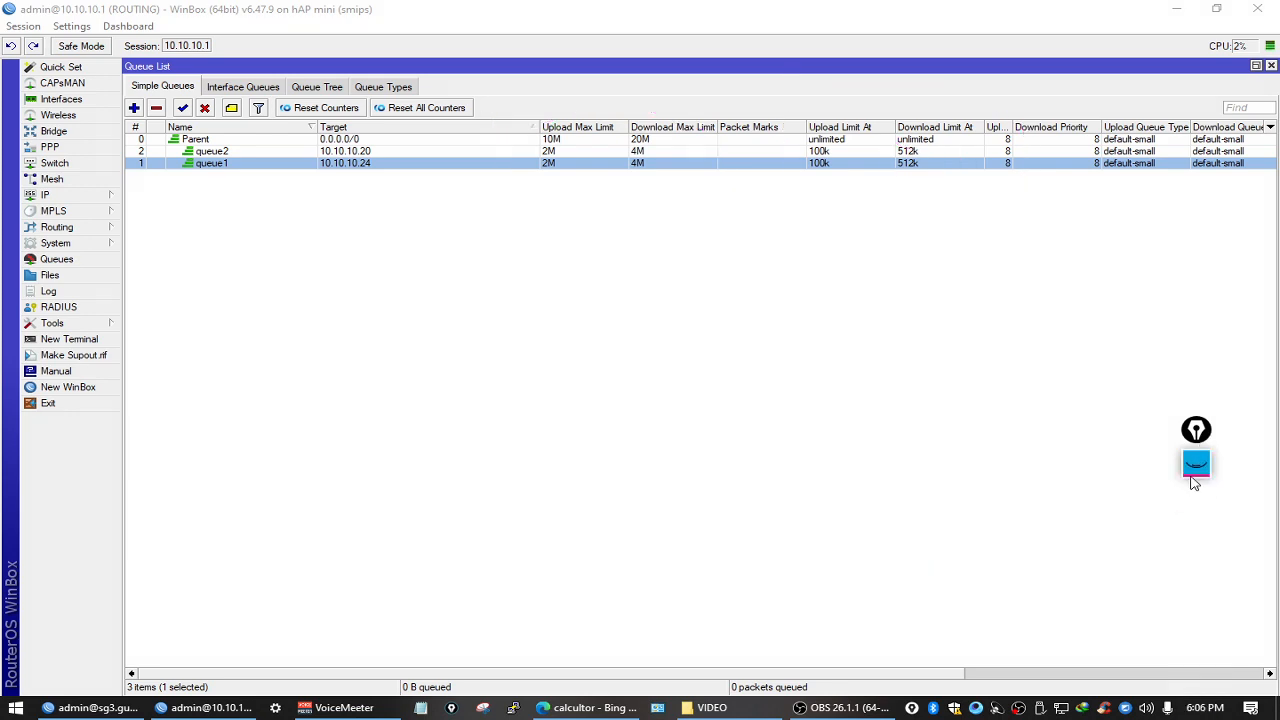
Step: Switch to the MikroTik training PDF in the browser and study the Parent & Dual Limitation (1) rule on child and parent max-limit
left_click(590, 707)
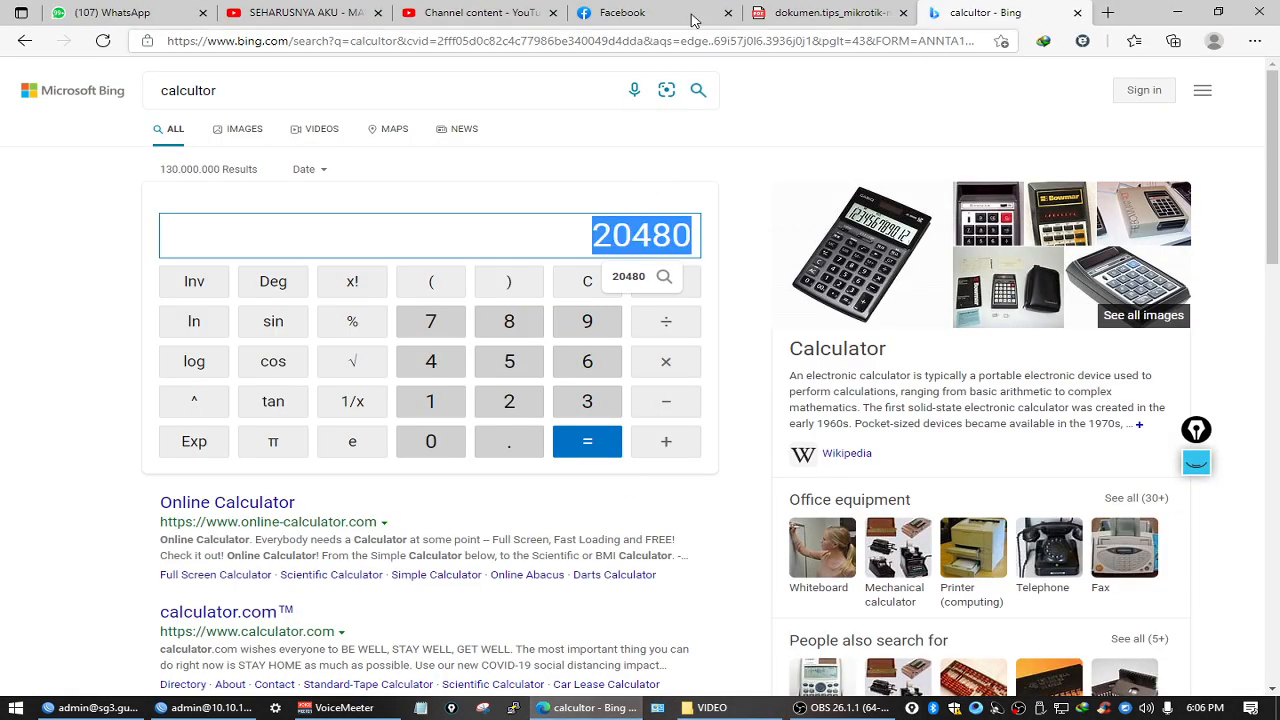
key("ctrl+shift+Tab")
scroll(645, 480, "down", 10)
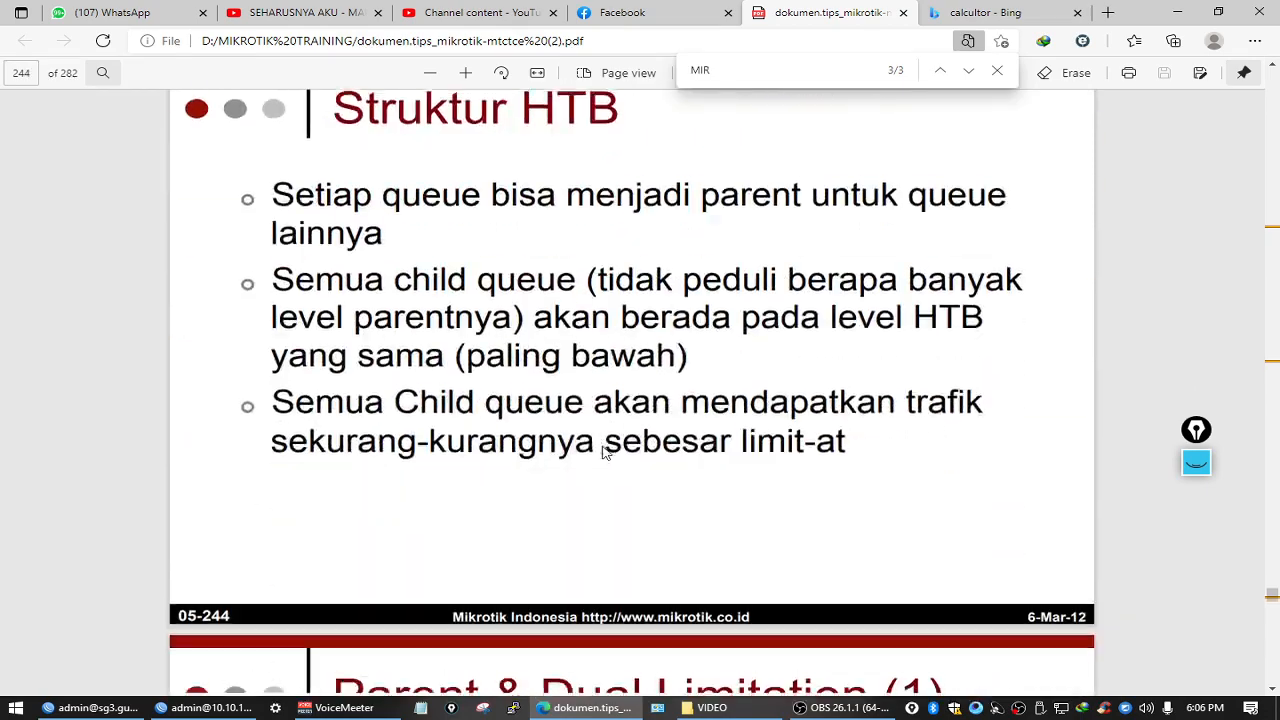
scroll(600, 414, "up", 3)
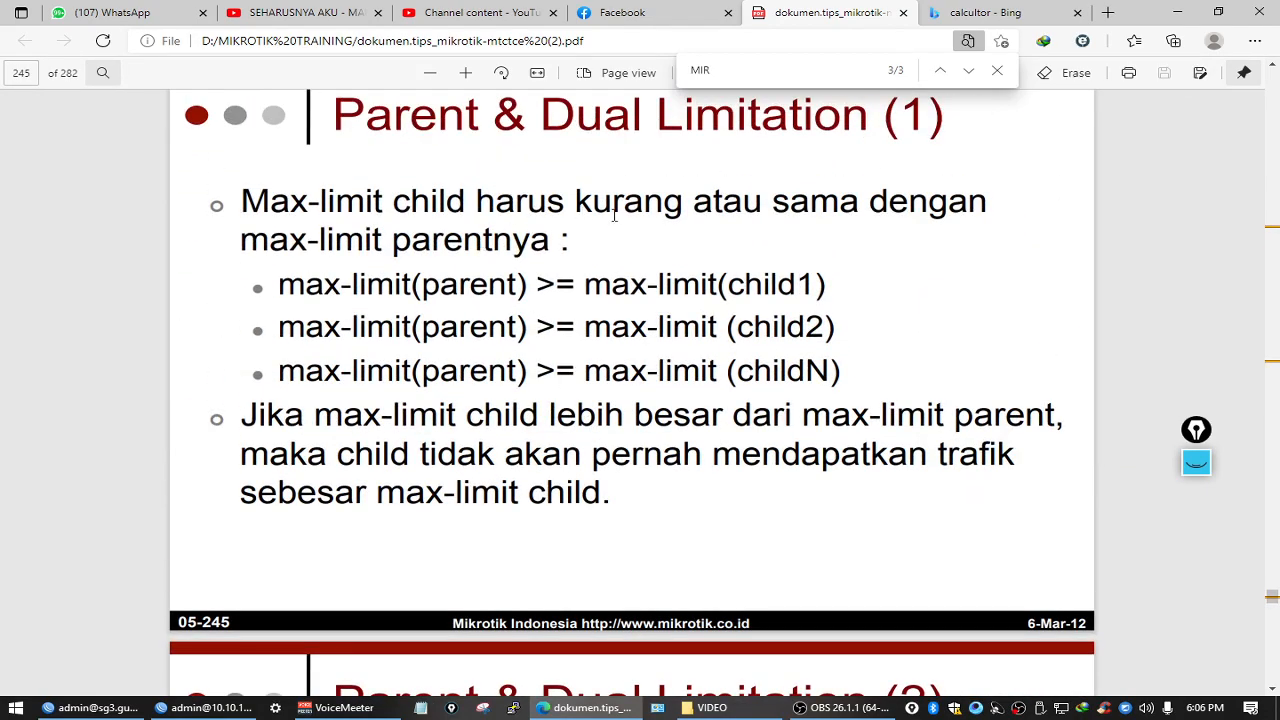
left_click_drag(326, 238, 515, 233)
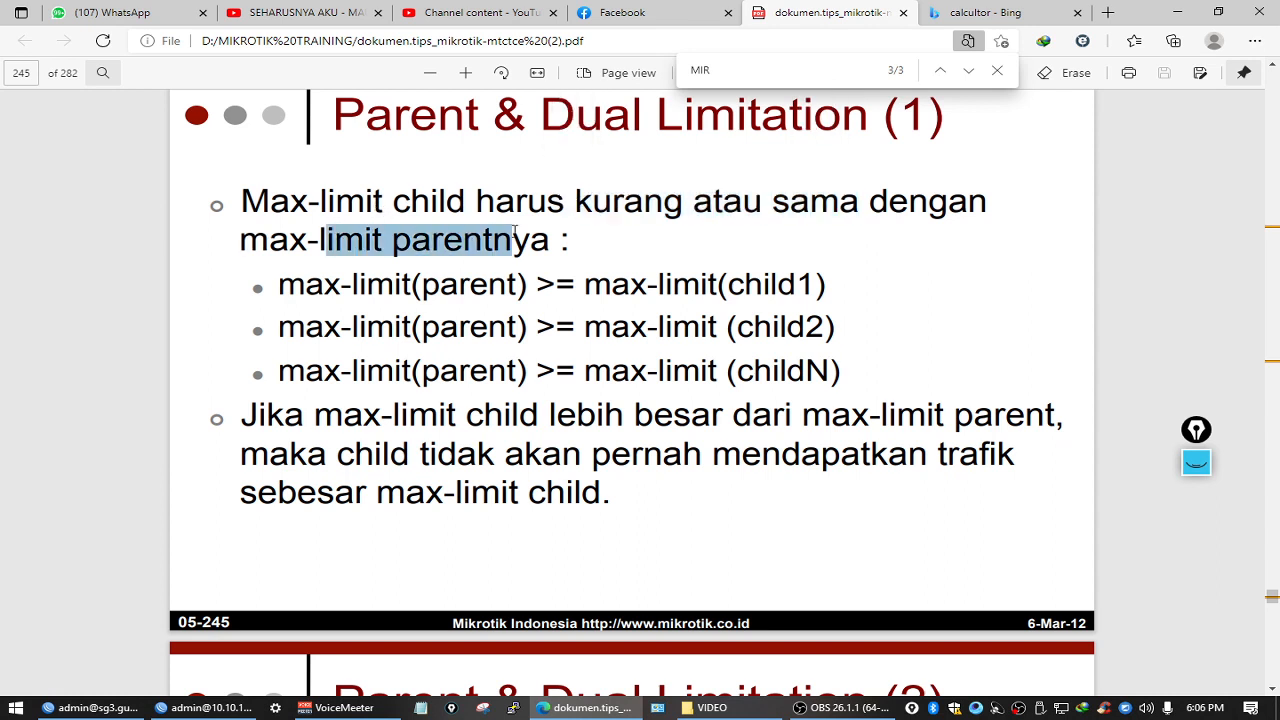
left_click_drag(290, 201, 326, 201)
left_click(470, 200)
left_click_drag(575, 200, 676, 195)
left_click(676, 195)
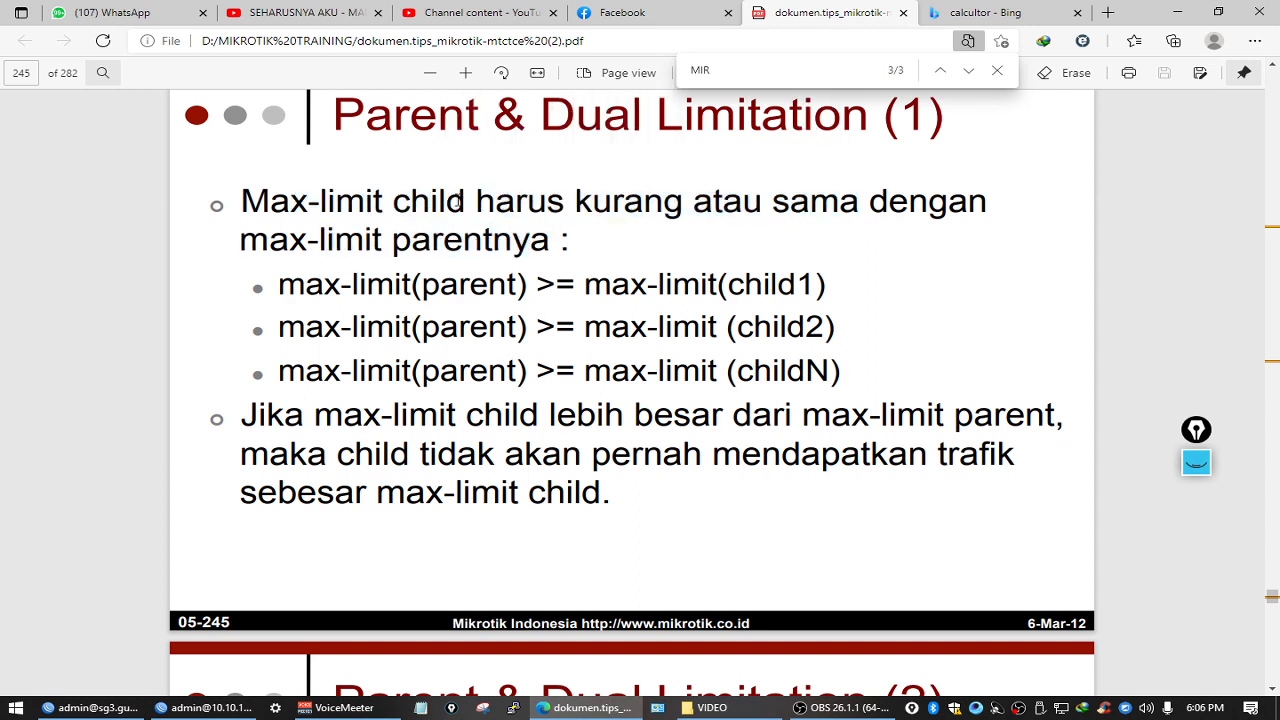
left_click_drag(497, 201, 612, 201)
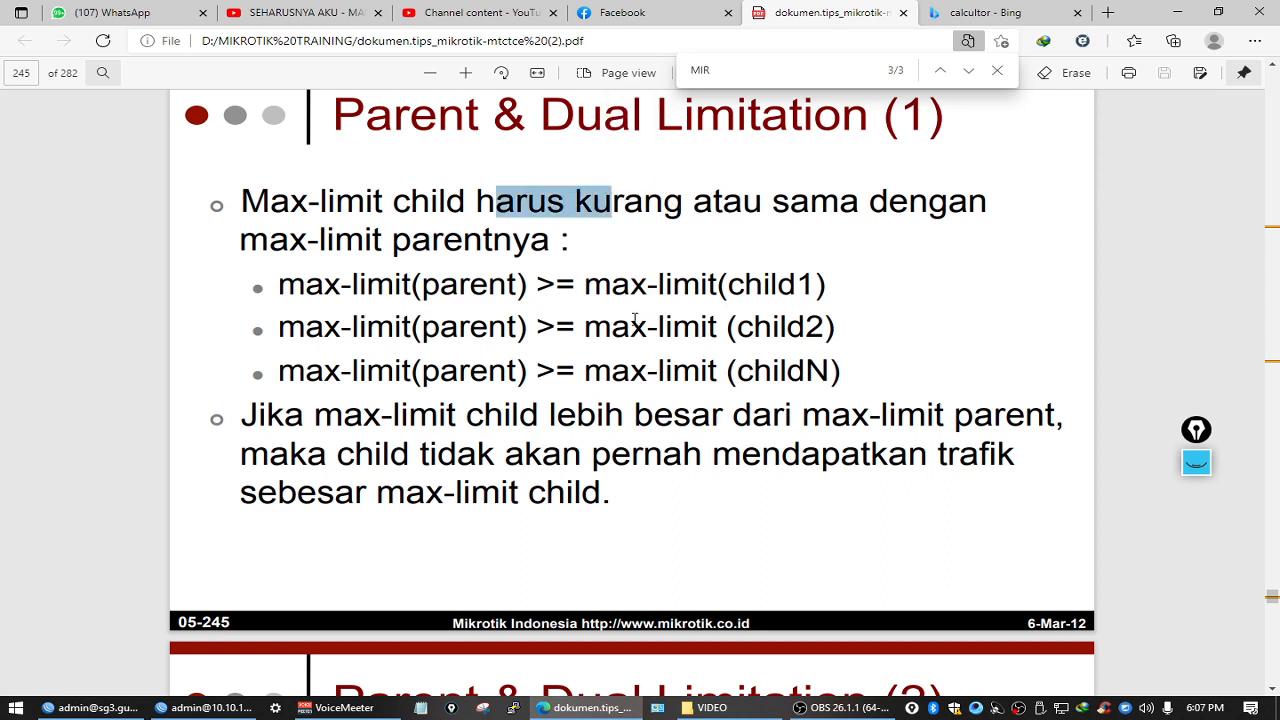
left_click_drag(392, 243, 464, 243)
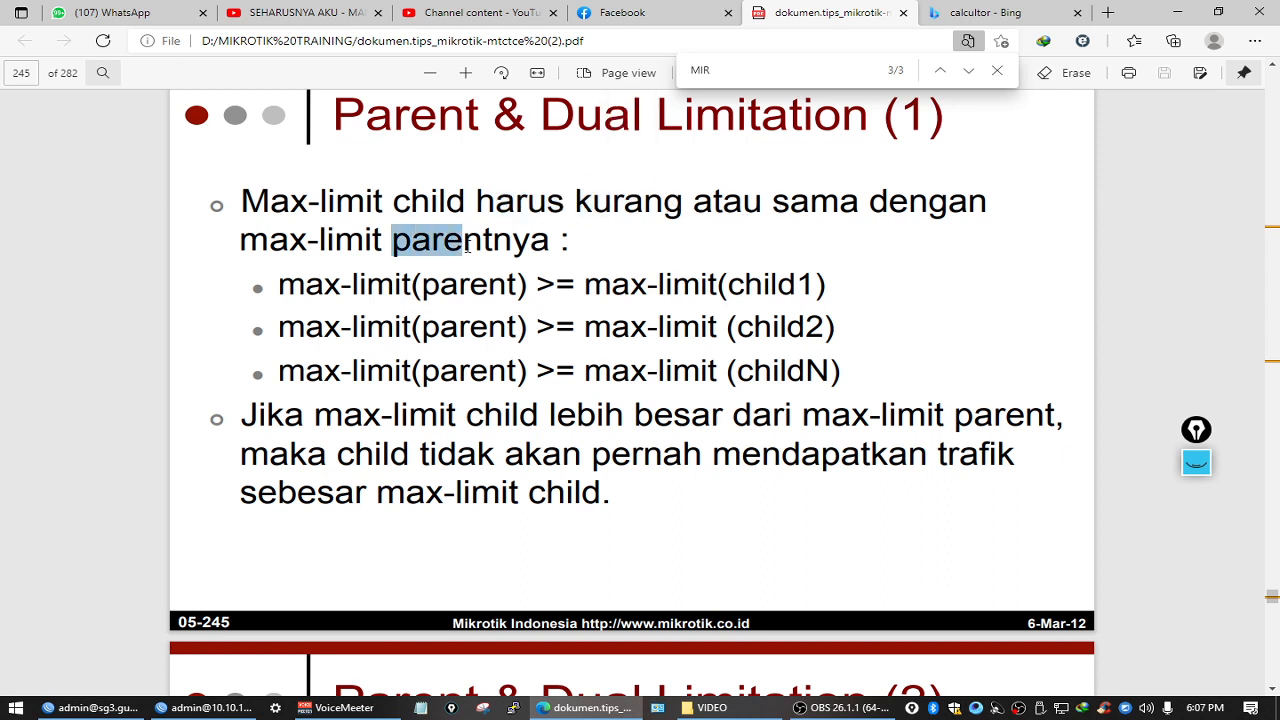
left_click(500, 243)
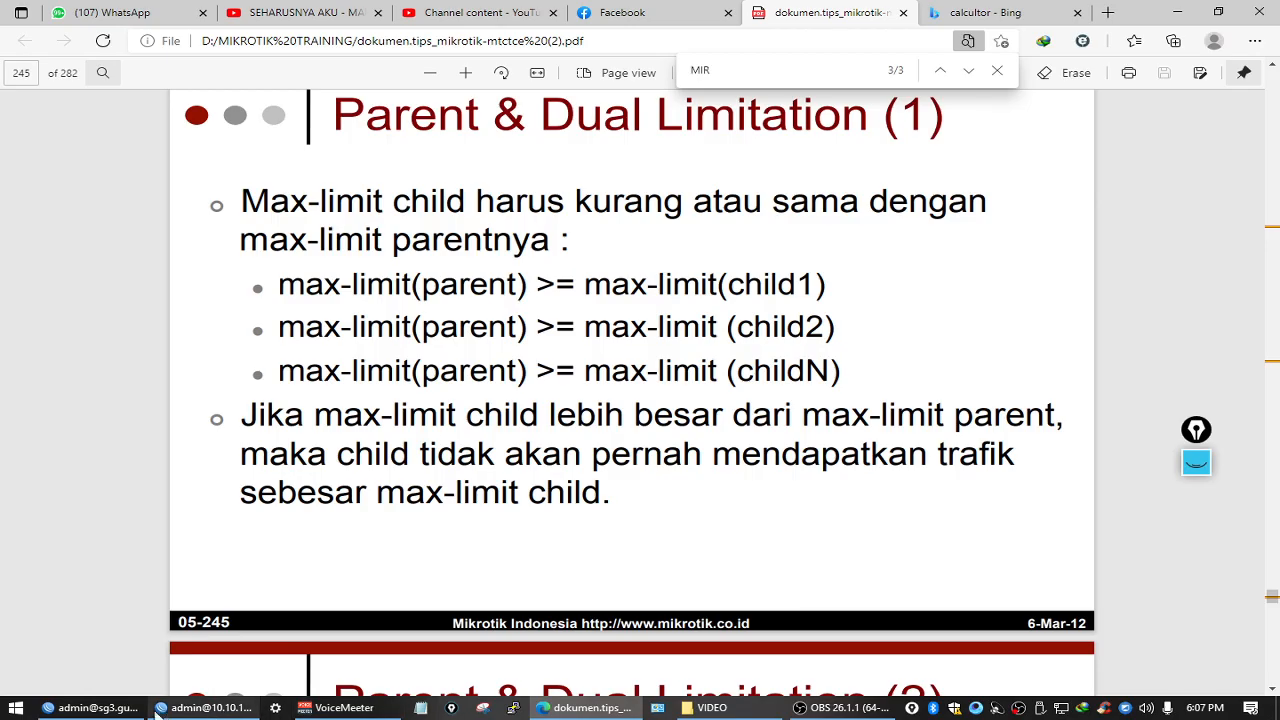
Step: Return to WinBox and compare the upload max limits of the Parent queue and queue1
left_click(200, 708)
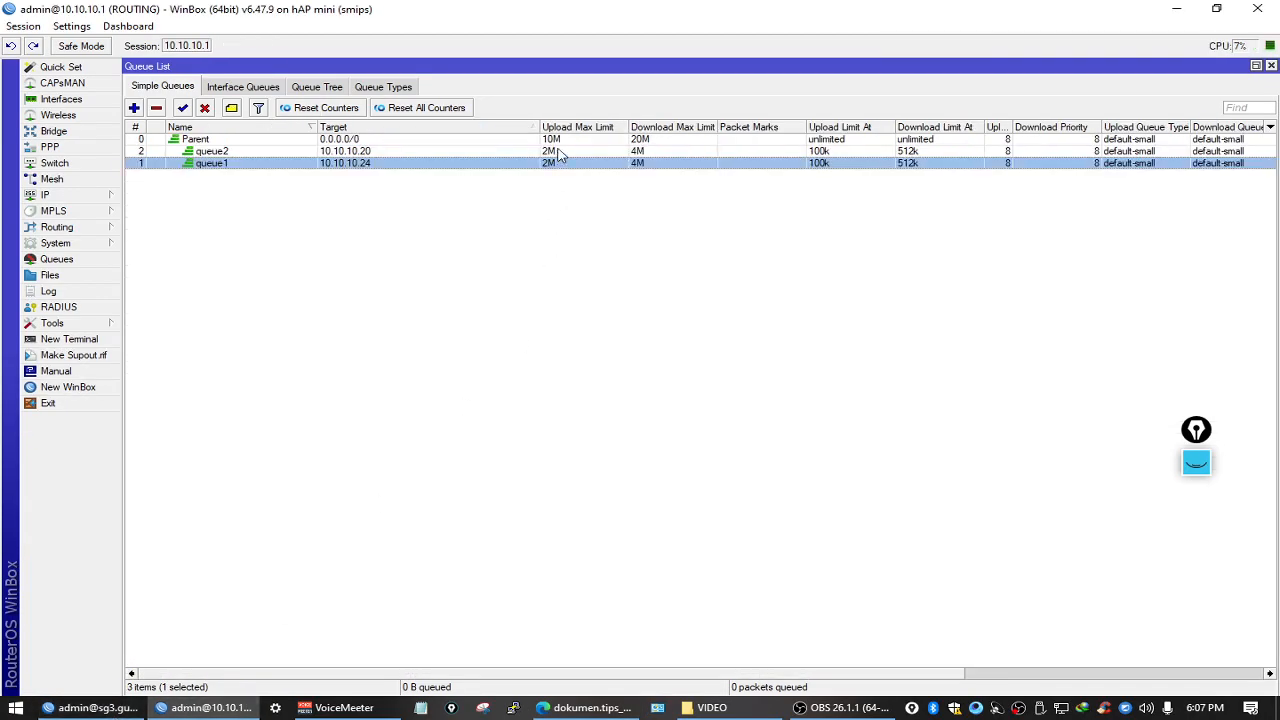
left_click(562, 141)
left_click(563, 165)
Step: Erase the earlier ink, circle the whole area of queue limits with the pen, and clear the drawing again
left_click(1196, 462)
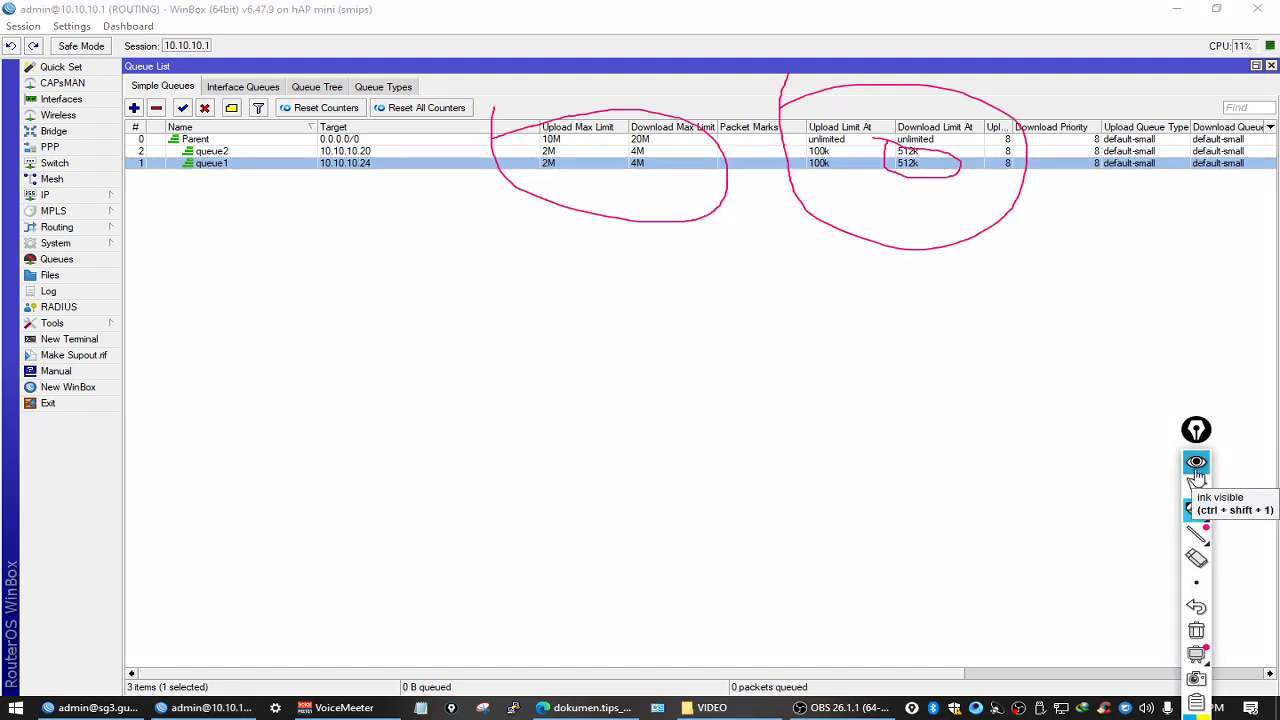
left_click(1196, 630)
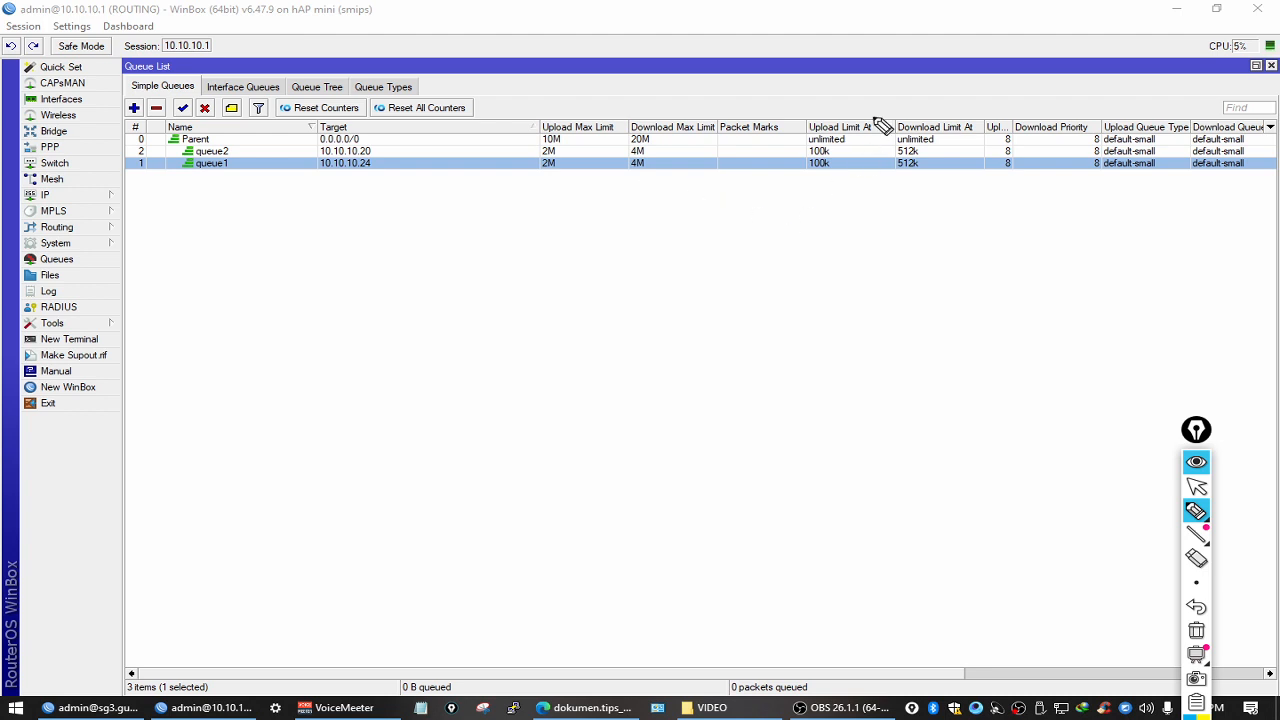
mouse_move(855, 87)
left_mouse_down()
mouse_move(745, 67)
mouse_move(505, 247)
mouse_move(1232, 168)
mouse_move(352, 110)
left_mouse_up()
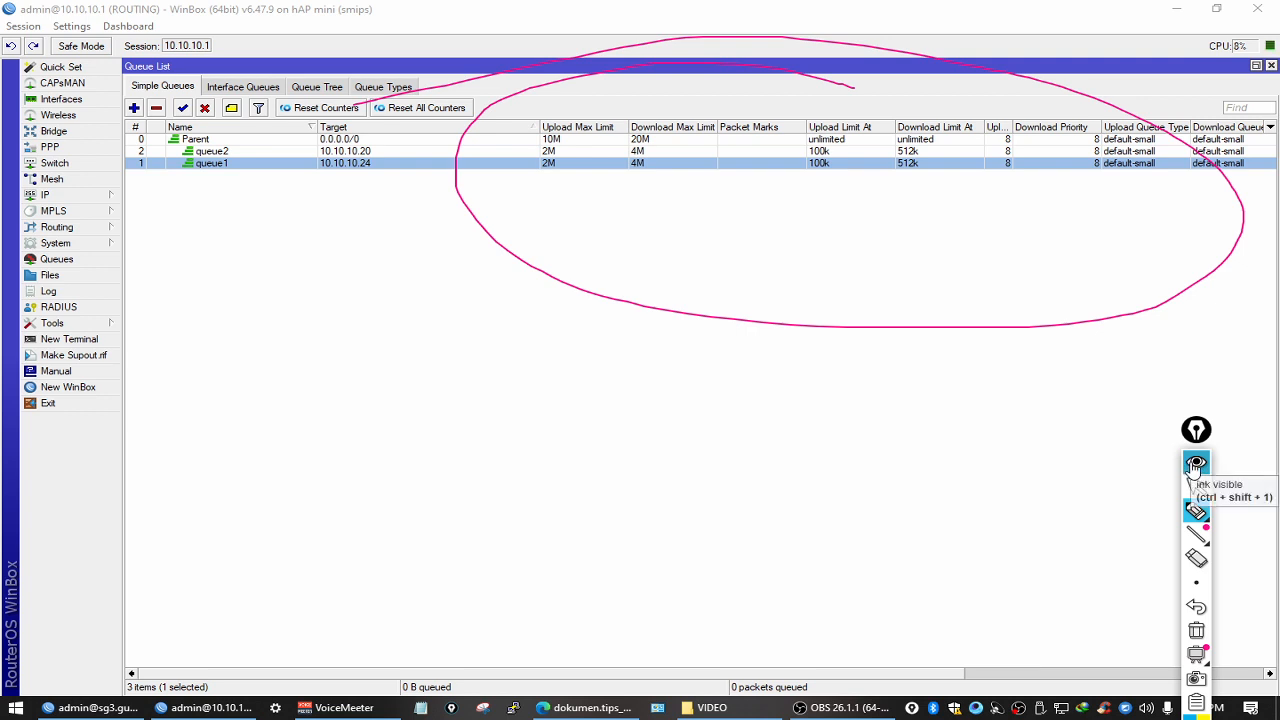
left_click(1196, 630)
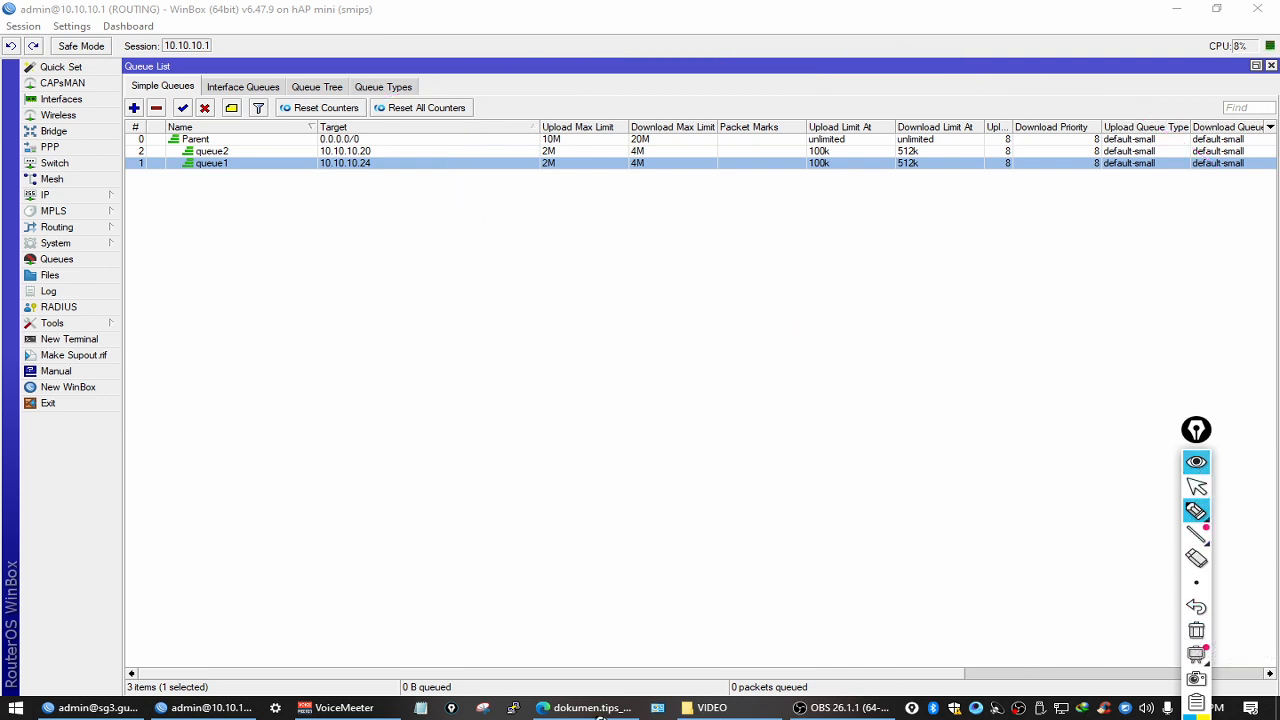
left_click(1198, 488)
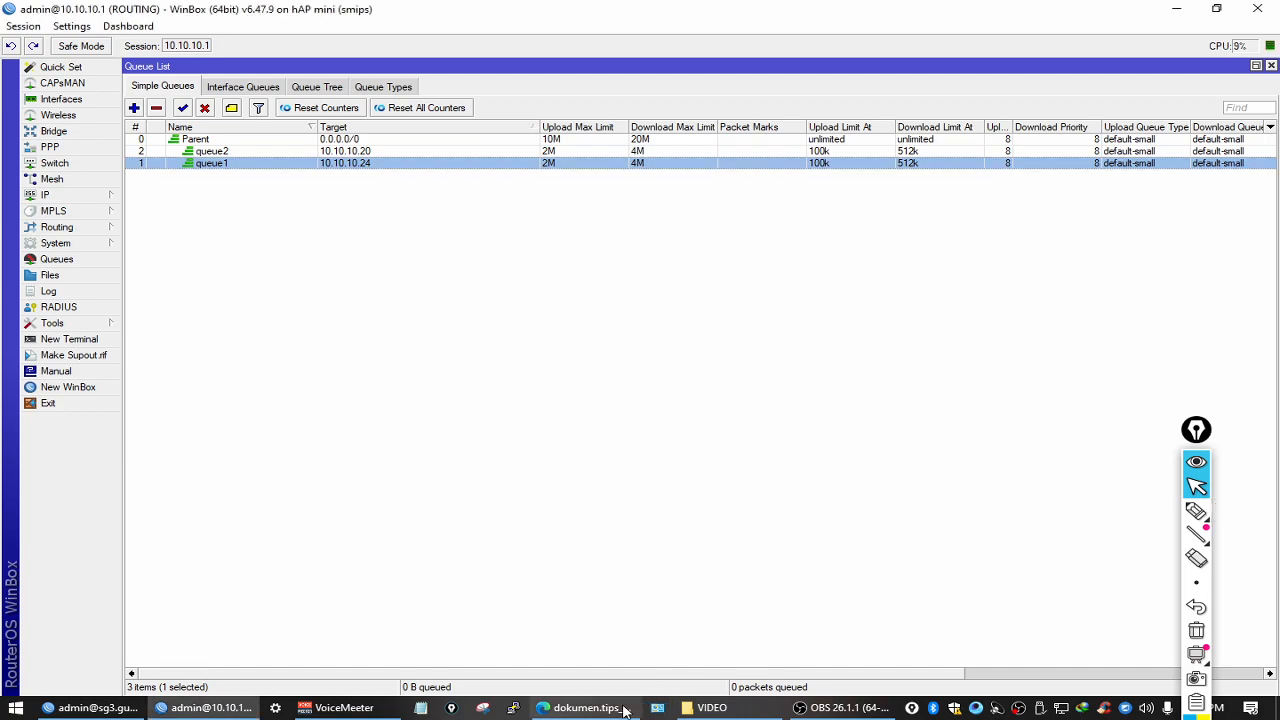
Step: Switch back to the training PDF and view the Tips slide and the HTB Distribution (1) diagram
left_click(585, 708)
scroll(666, 677, "down", 10)
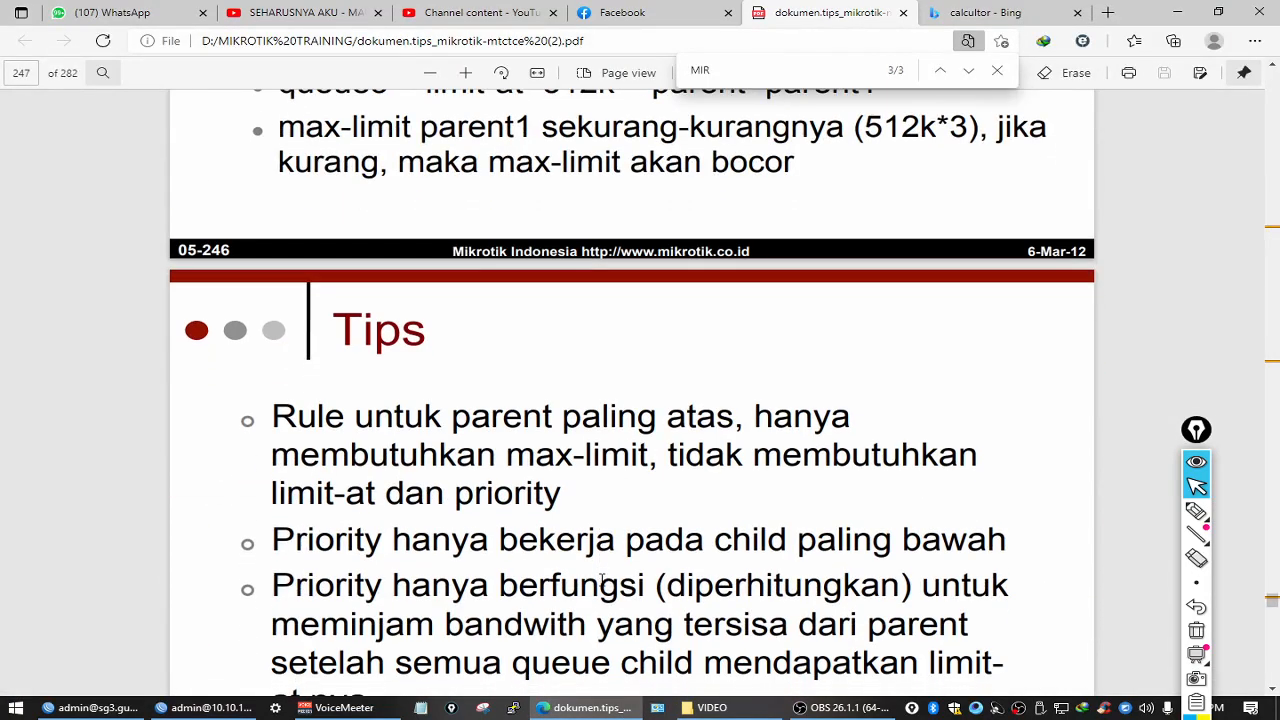
scroll(586, 560, "down", 1)
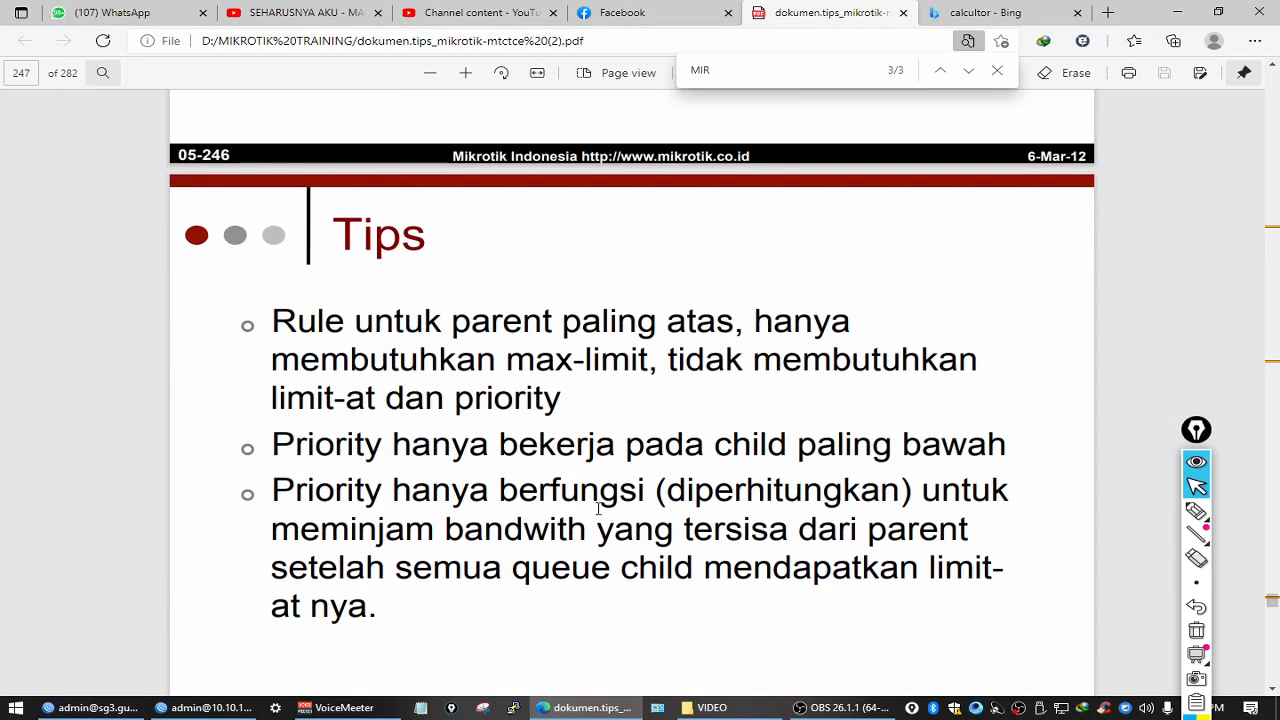
scroll(597, 509, "down", 8)
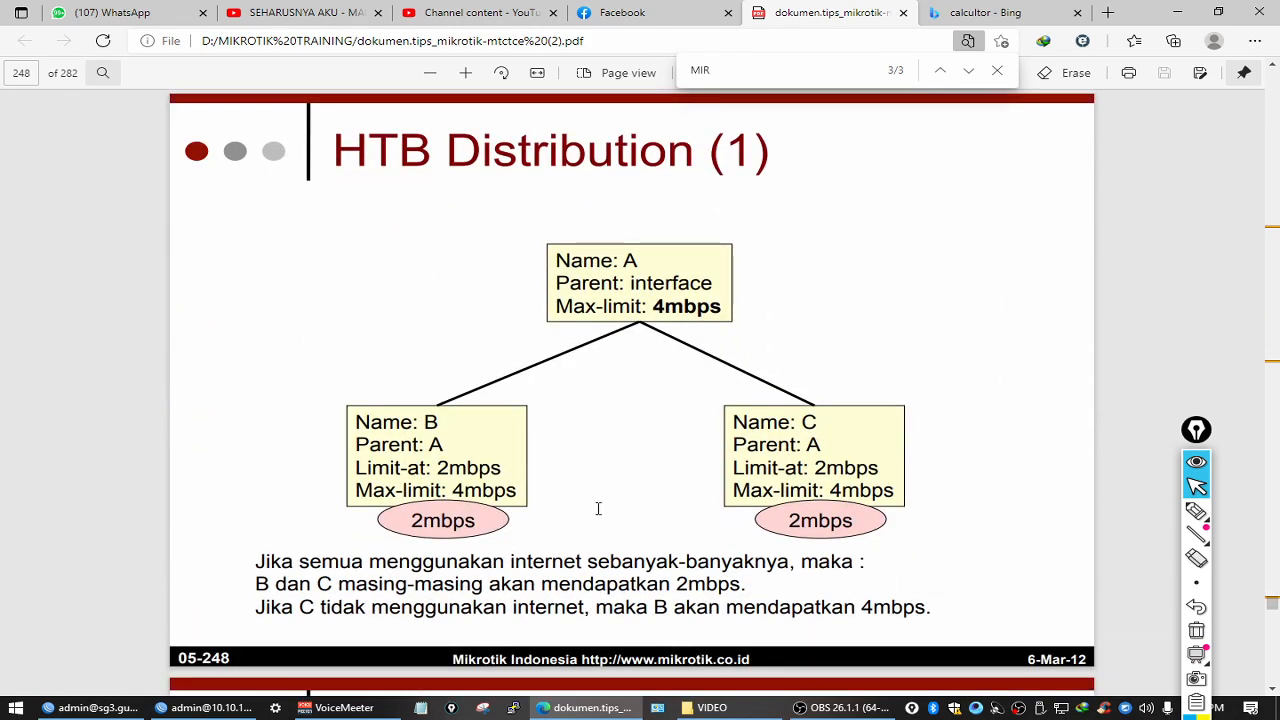
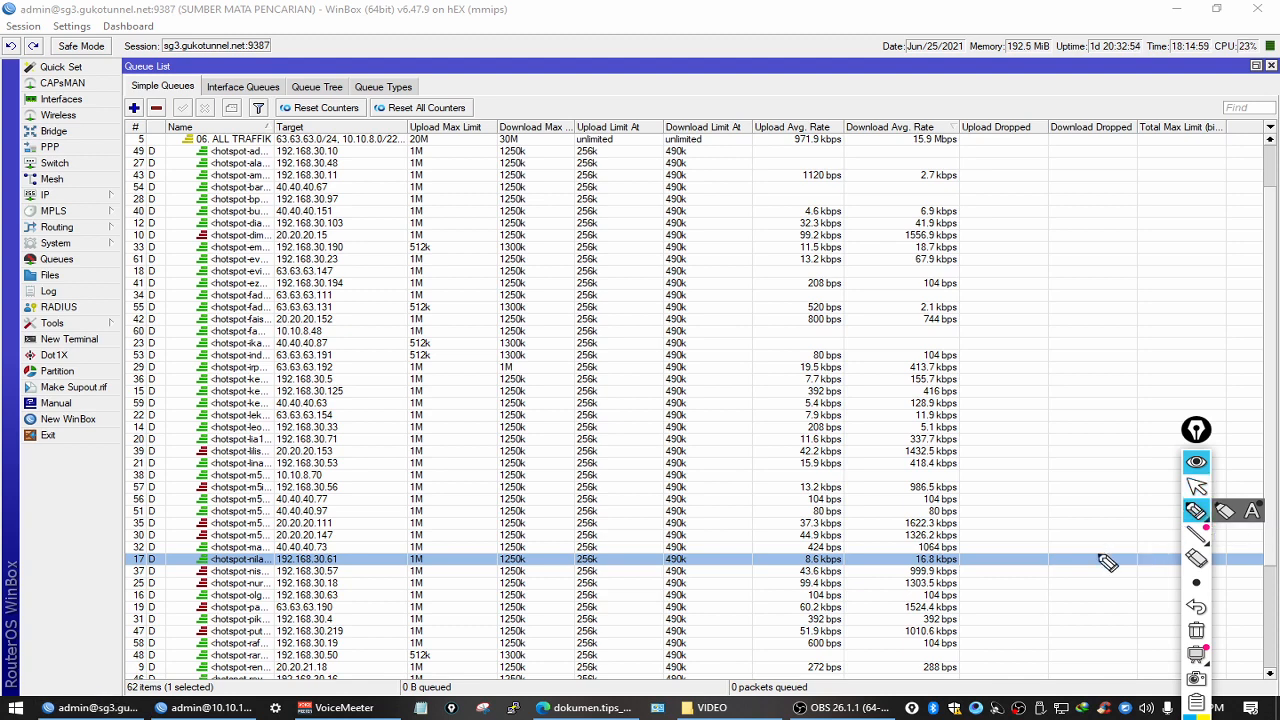
Step: Circle the queue item count and the ALL TRAFFIK queue's max limits with the pen, and clear the ink
mouse_move(68, 666)
left_mouse_down()
mouse_move(230, 710)
mouse_move(110, 705)
mouse_move(86, 666)
left_mouse_up()
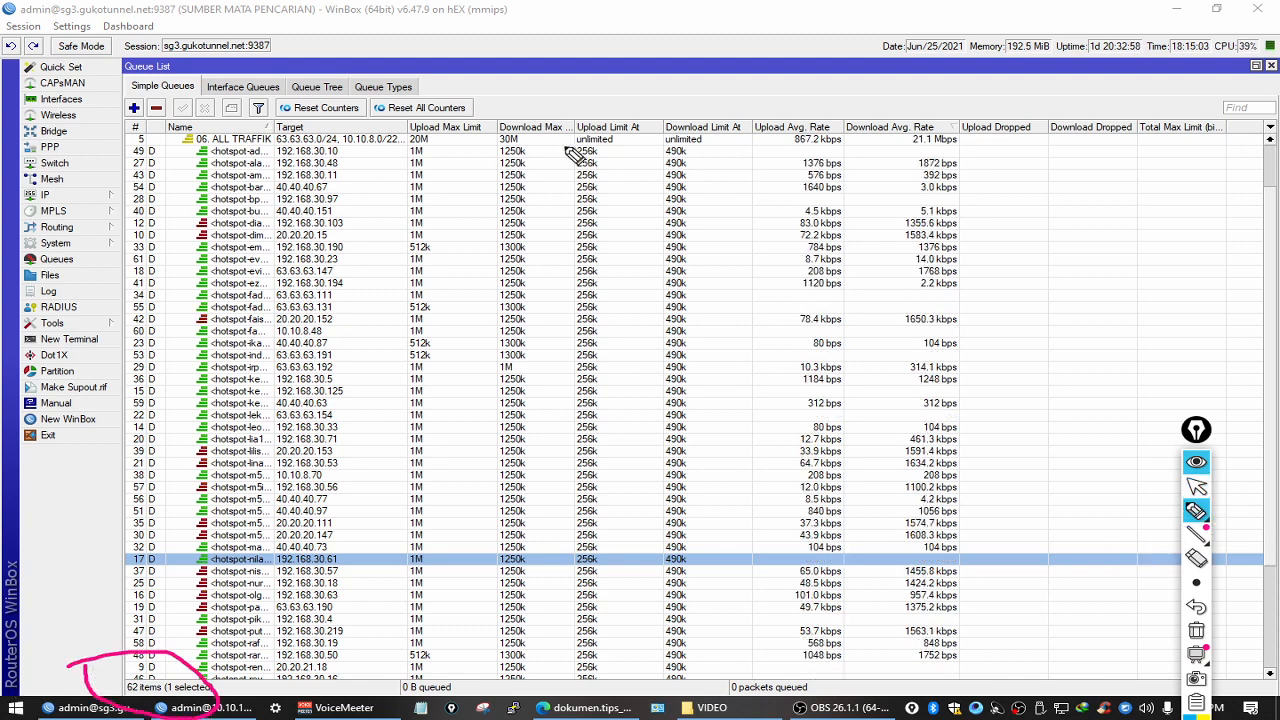
mouse_move(368, 120)
left_mouse_down()
mouse_move(459, 112)
mouse_move(535, 155)
mouse_move(405, 152)
mouse_move(366, 124)
left_mouse_up()
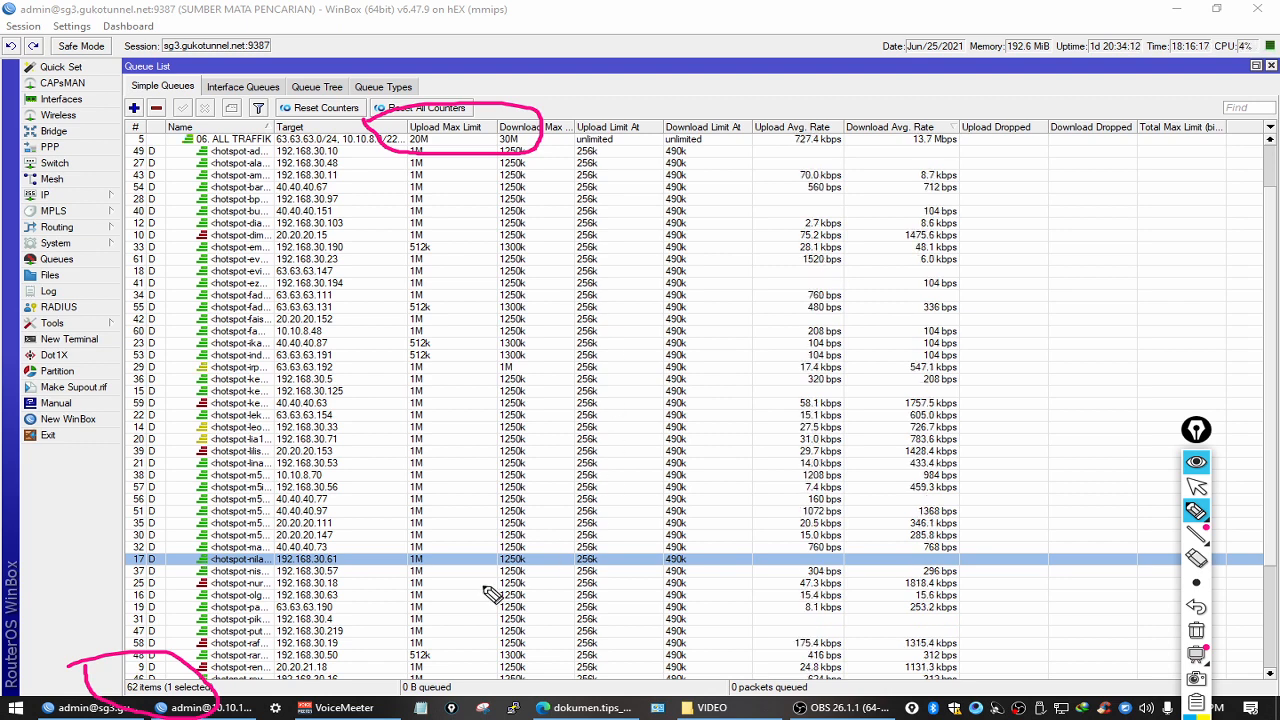
left_click(1196, 630)
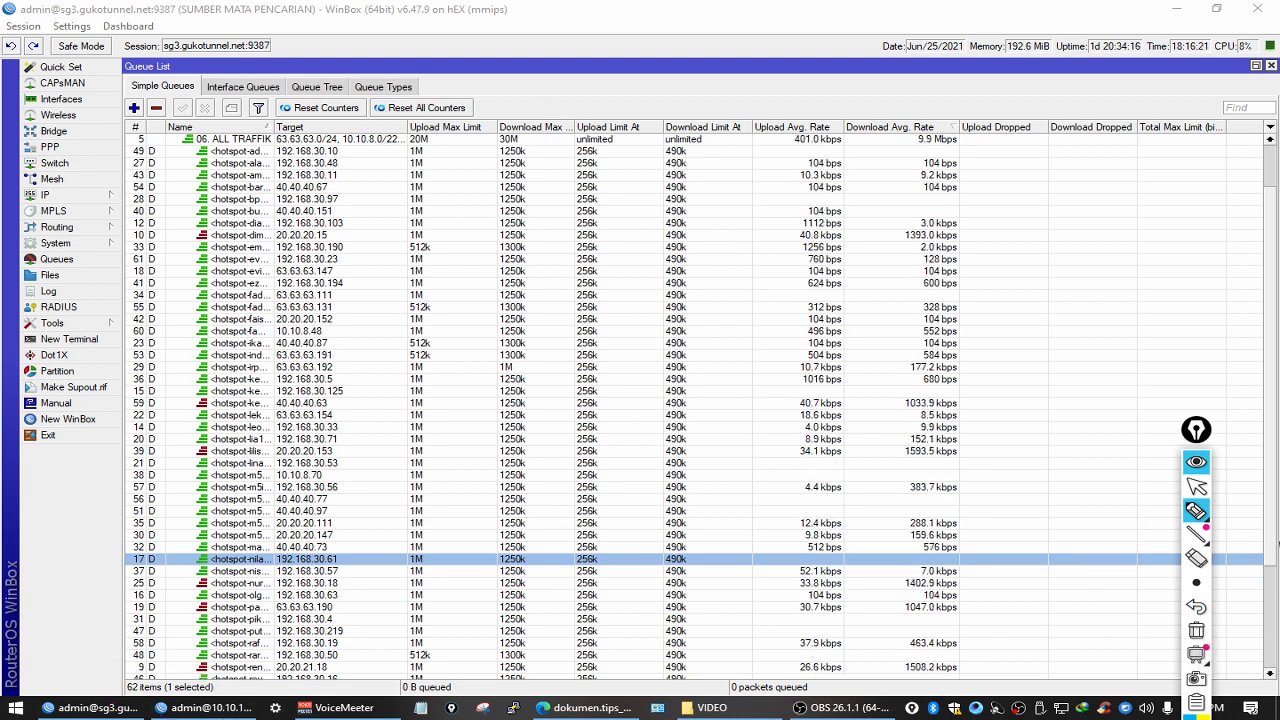
left_click(1197, 487)
Step: Switch to the 10.10.10.1 WinBox session and set queue1's limit-at to 512k upload and 2M download
left_click(238, 708)
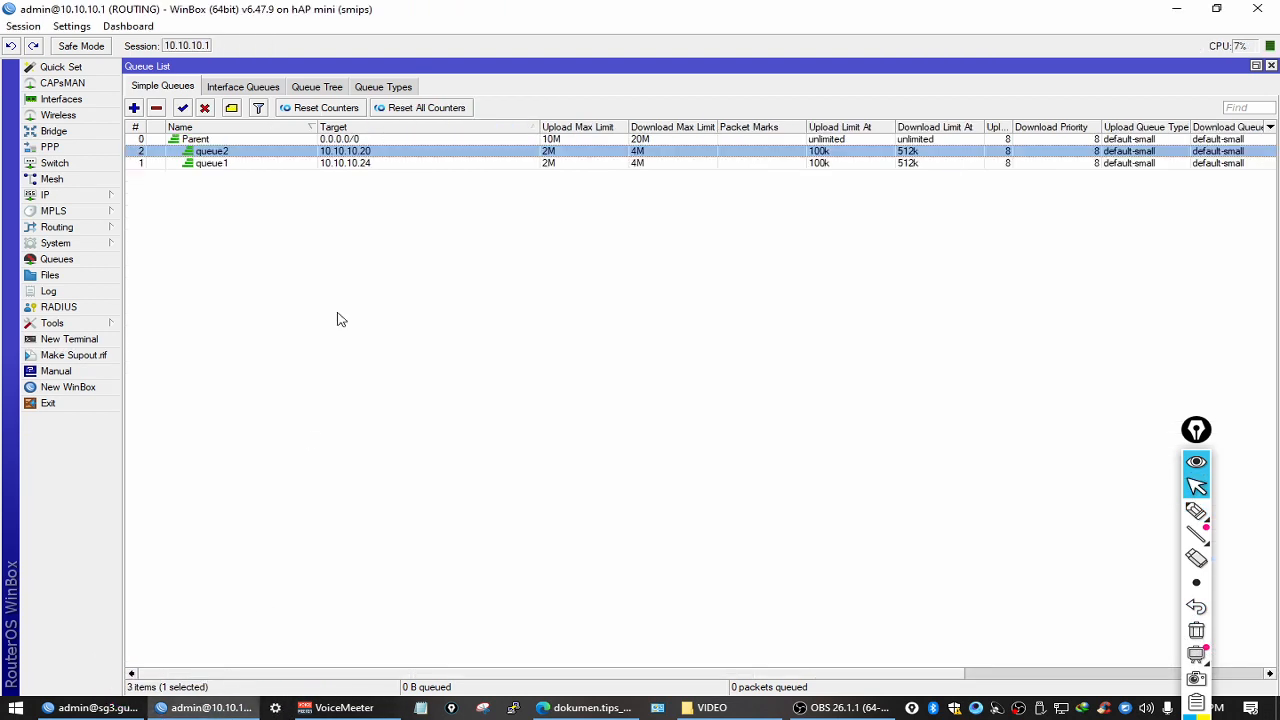
double_click(258, 165)
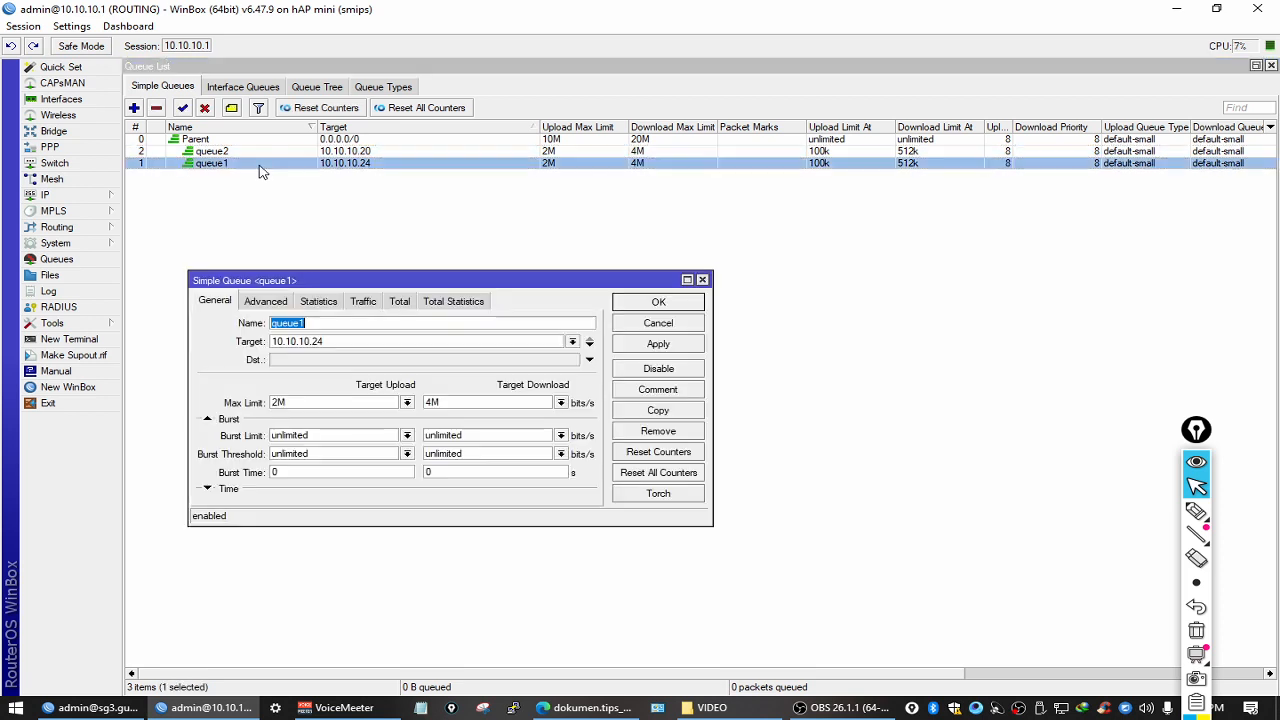
left_click(265, 301)
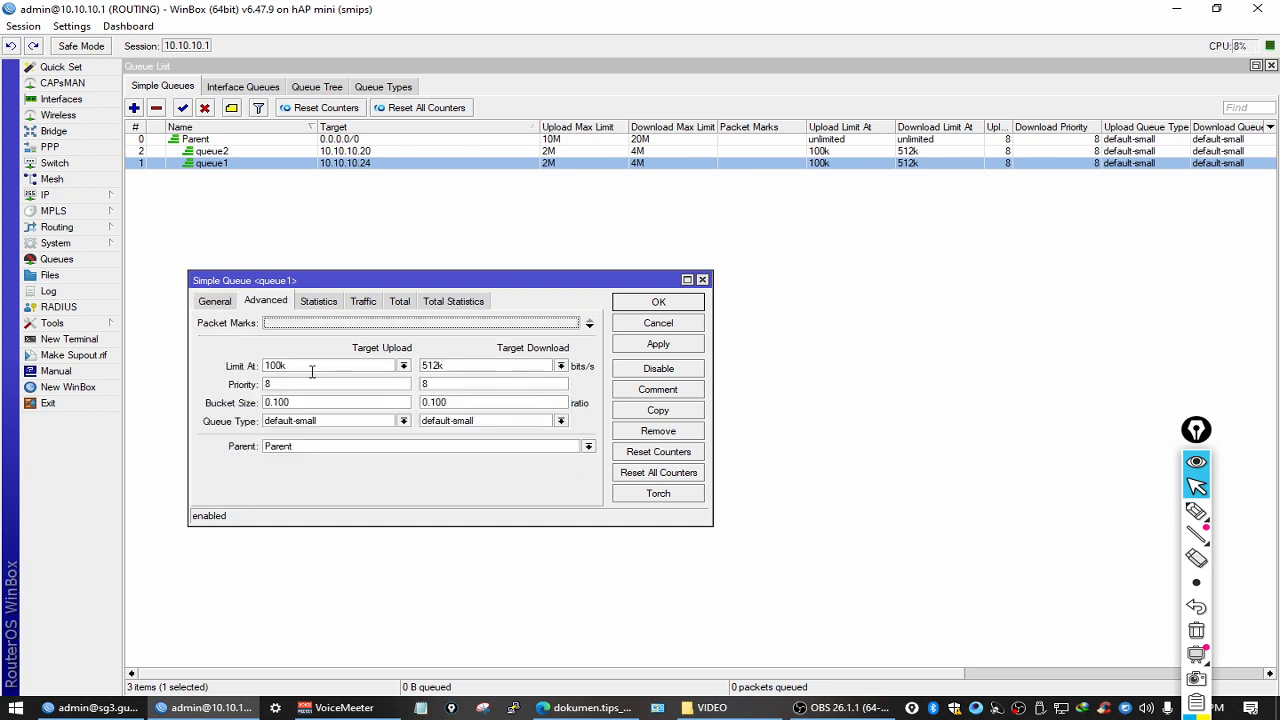
left_click_drag(310, 365, 148, 365)
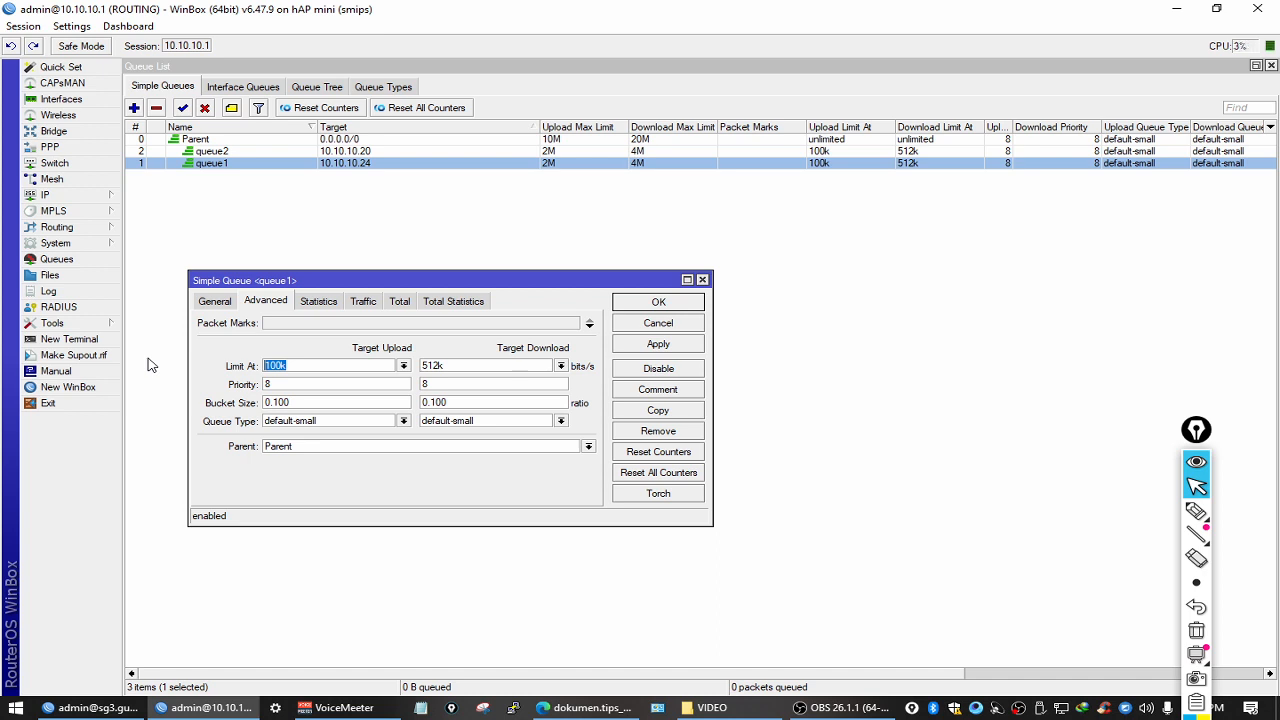
key("BackSpace")
type("512k")
key("Tab")
type("2m")
Step: Set queue1's download max limit to 5M and save the queue
left_click(214, 301)
left_click_drag(316, 403, 197, 403)
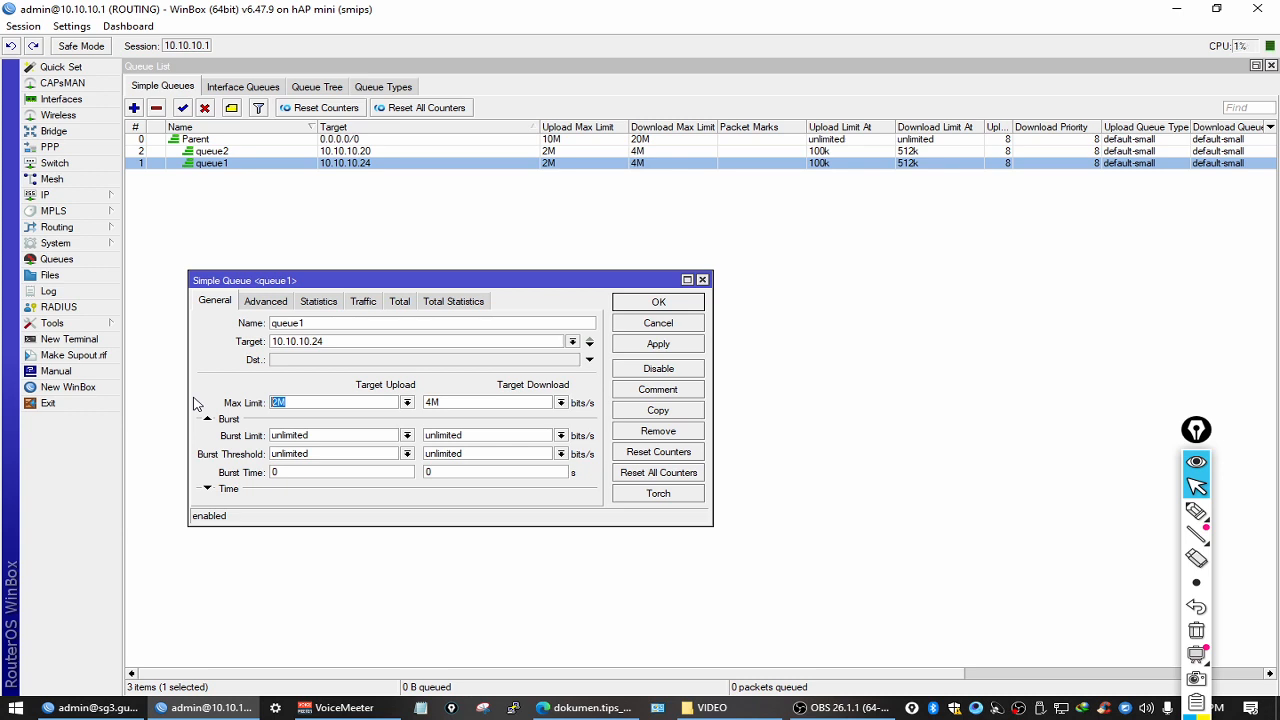
key("Tab")
type("5m")
key("Return")
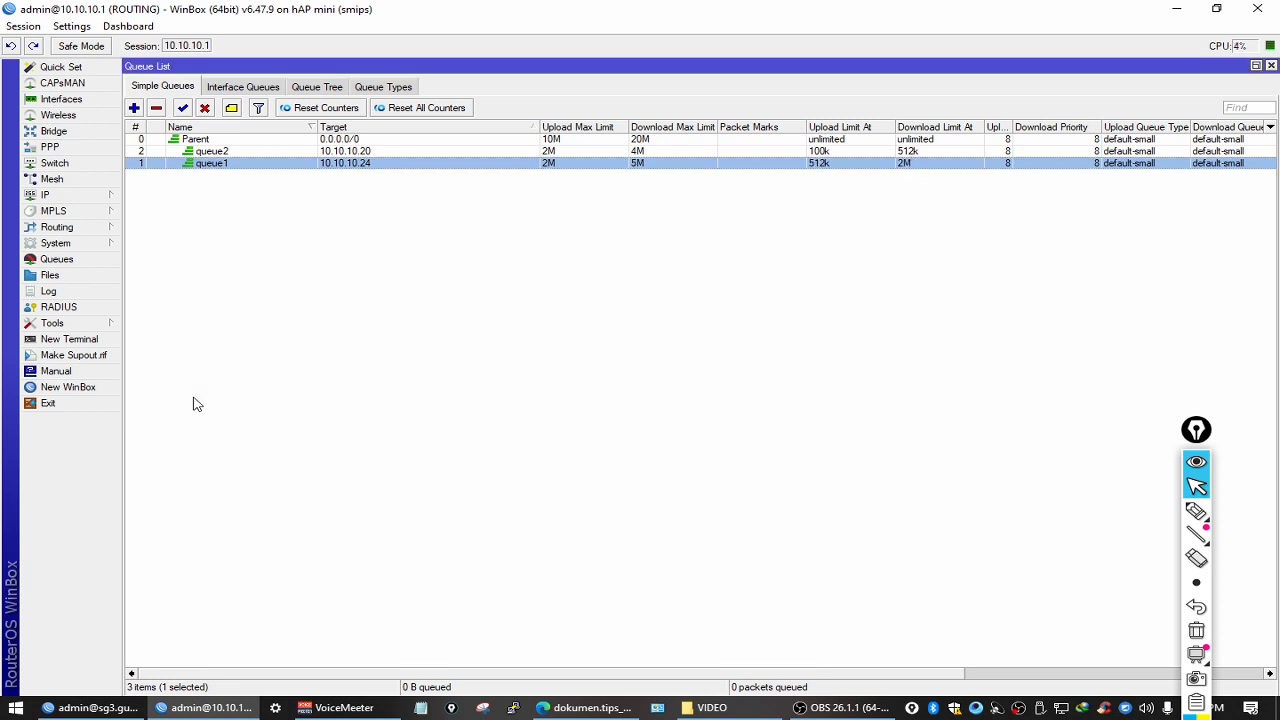
Step: Reopen queue1, review its upload and download limit-at and max limit values, and close it without changes
double_click(560, 167)
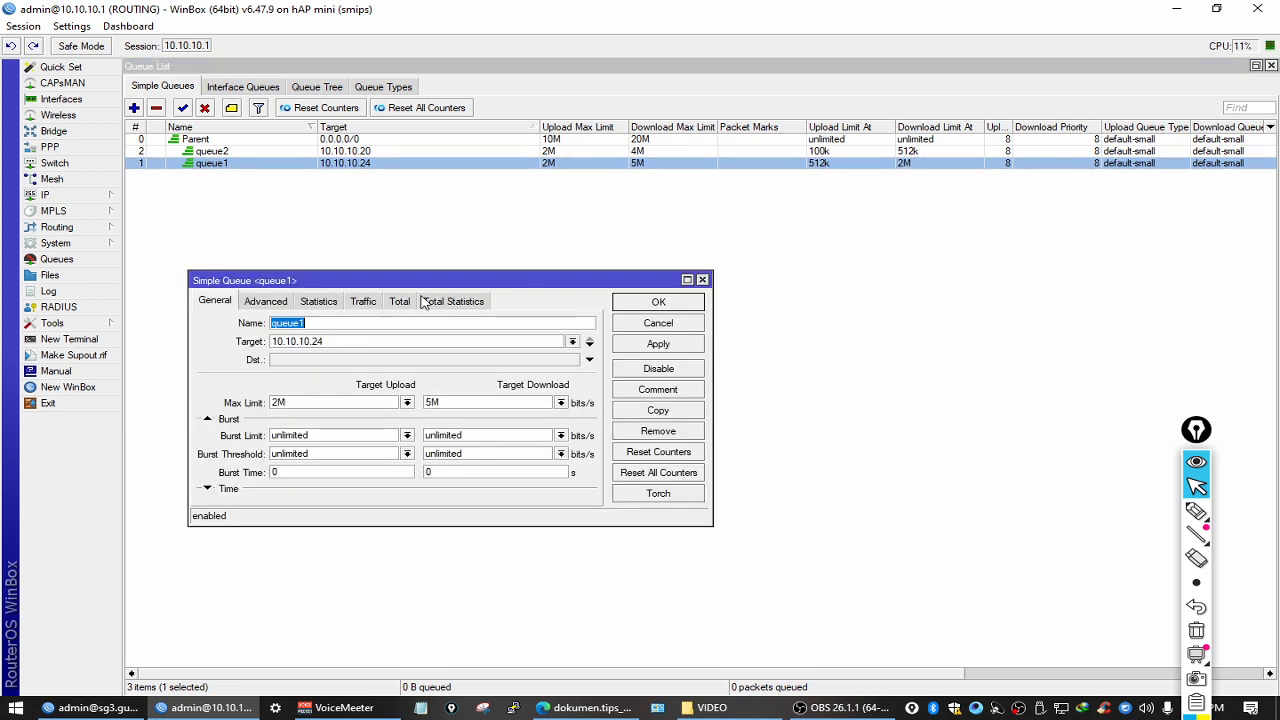
left_click(263, 301)
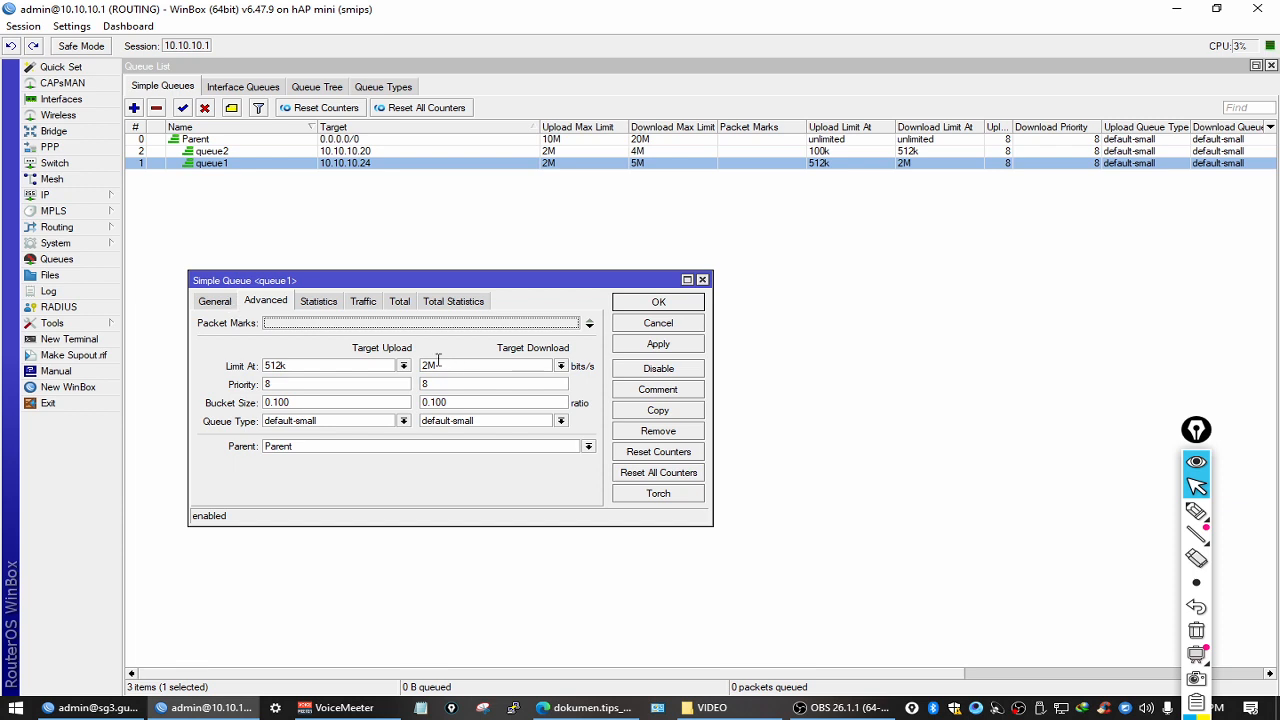
left_click_drag(290, 366, 276, 368)
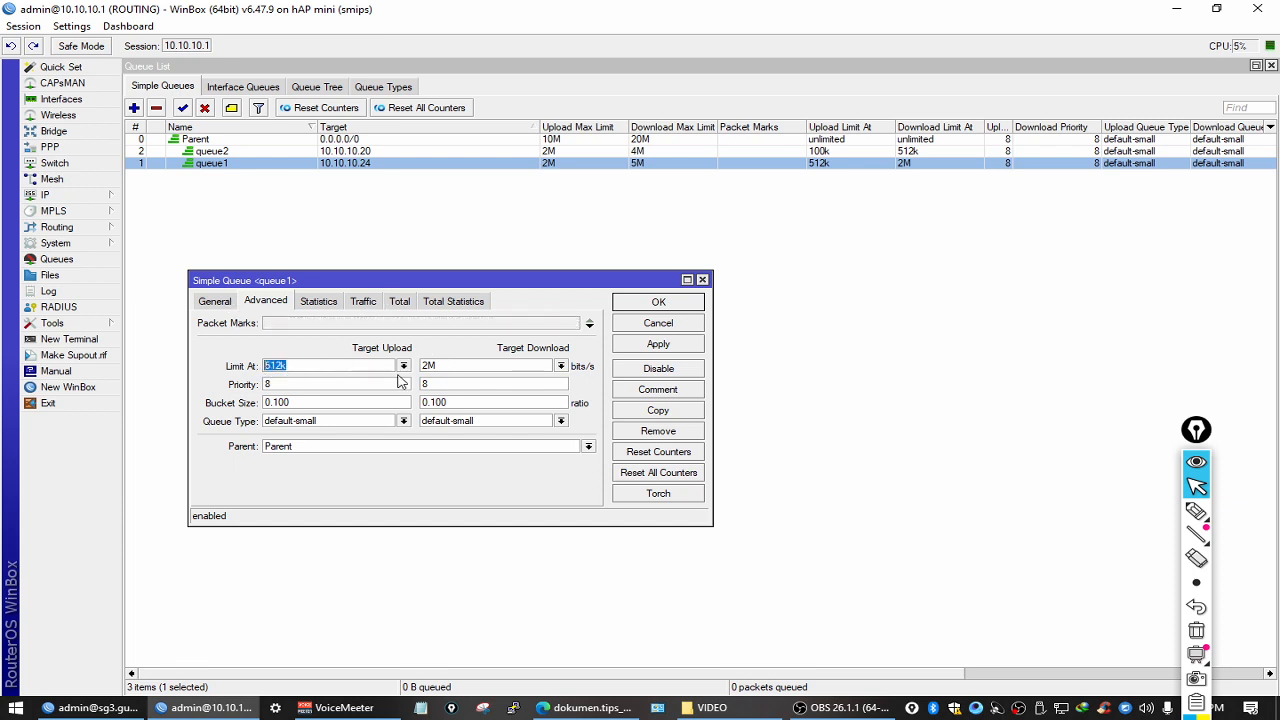
left_click_drag(451, 366, 423, 366)
left_click(215, 301)
double_click(333, 408)
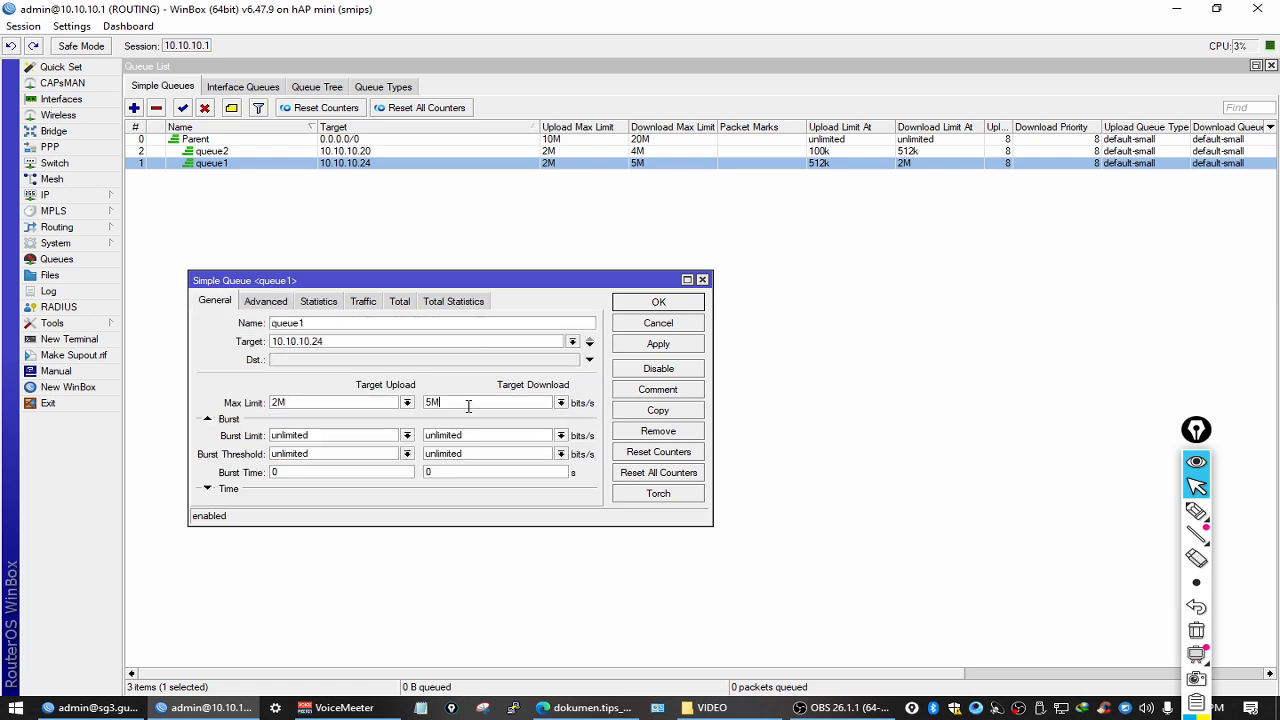
left_click(656, 326)
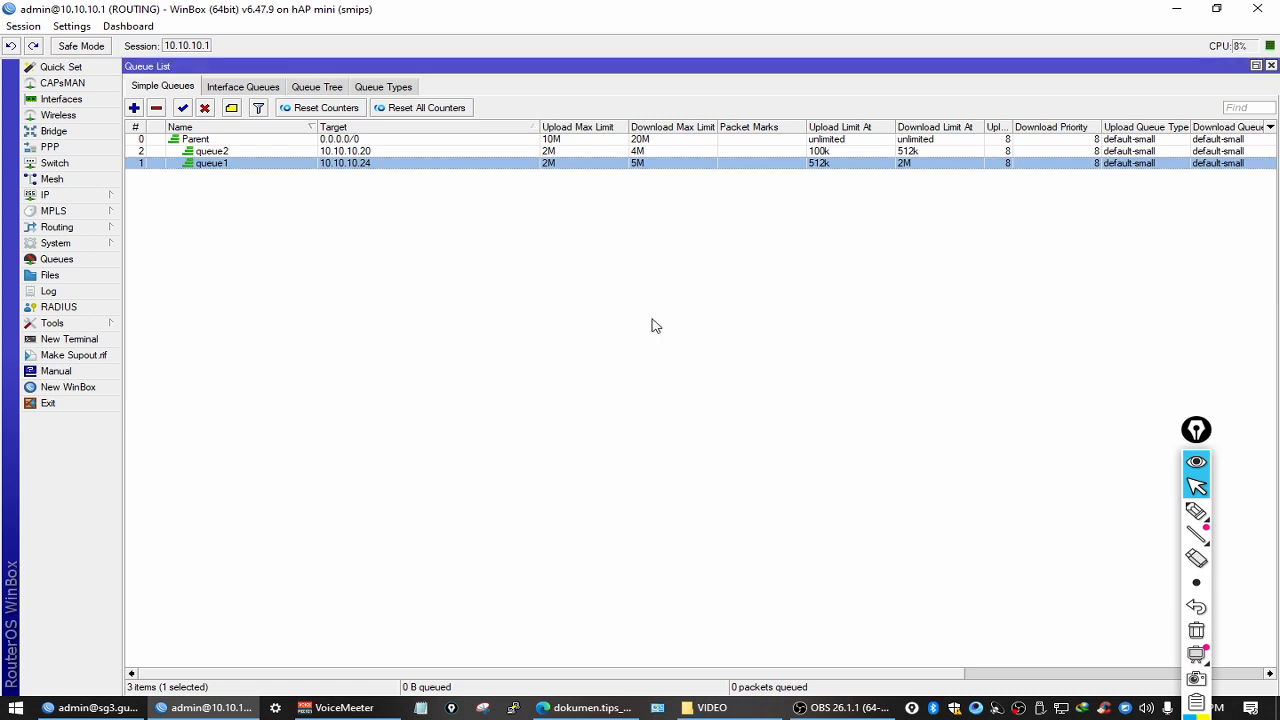
Step: Open queue2 and set its limit-at to 2M upload and 4M download
double_click(366, 151)
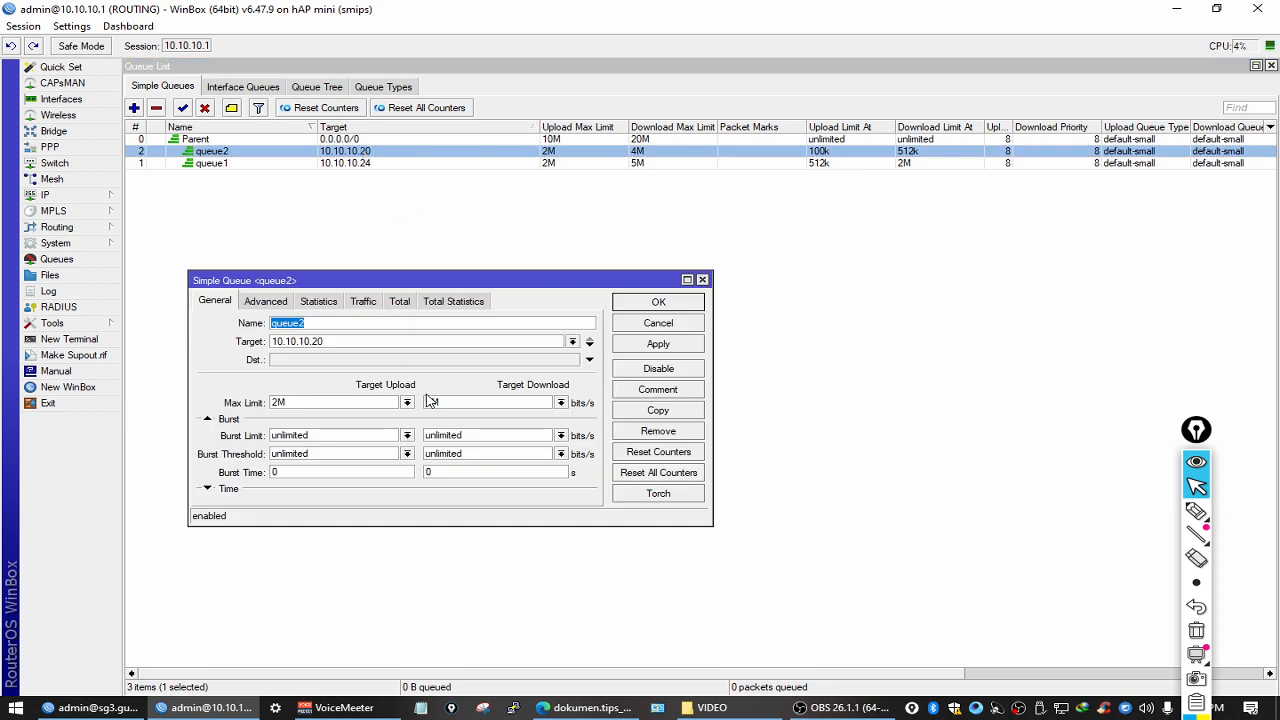
double_click(352, 404)
left_click(278, 301)
double_click(464, 368)
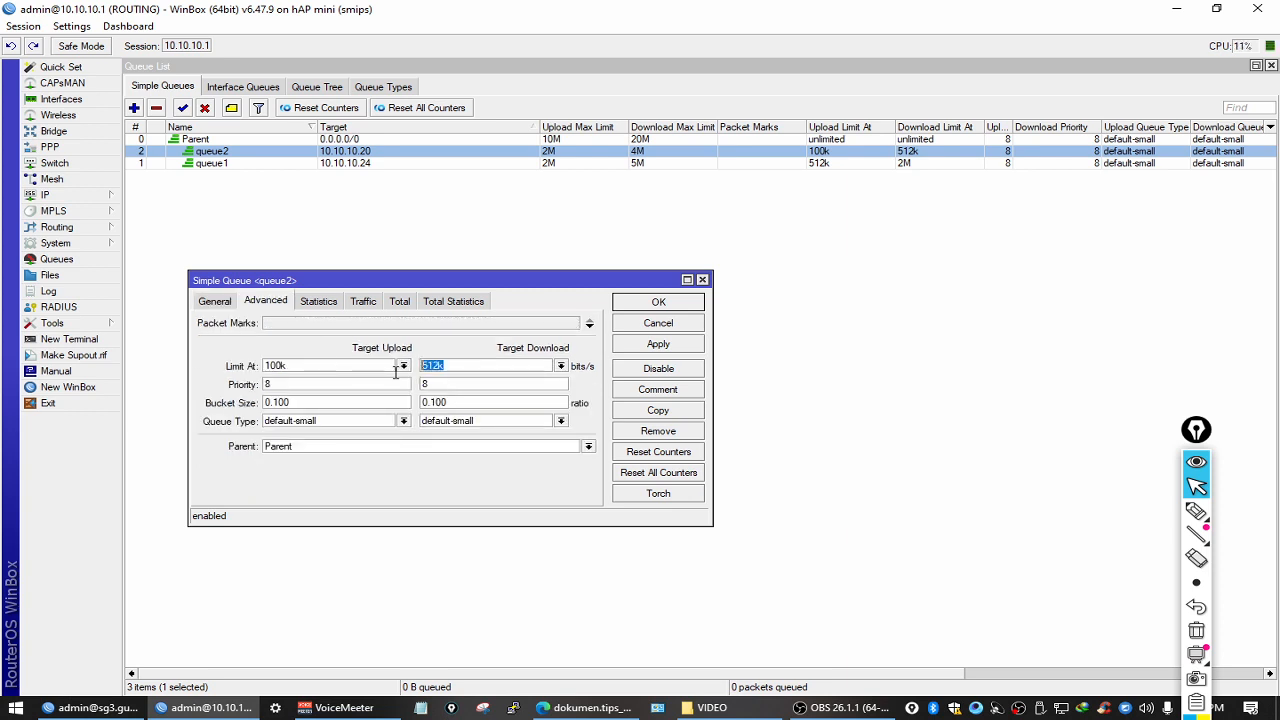
type("4m")
double_click(356, 369)
type("2M")
Step: Set queue2's download max limit to 8M, save it, and compare it with queue1 in the list
left_click(214, 301)
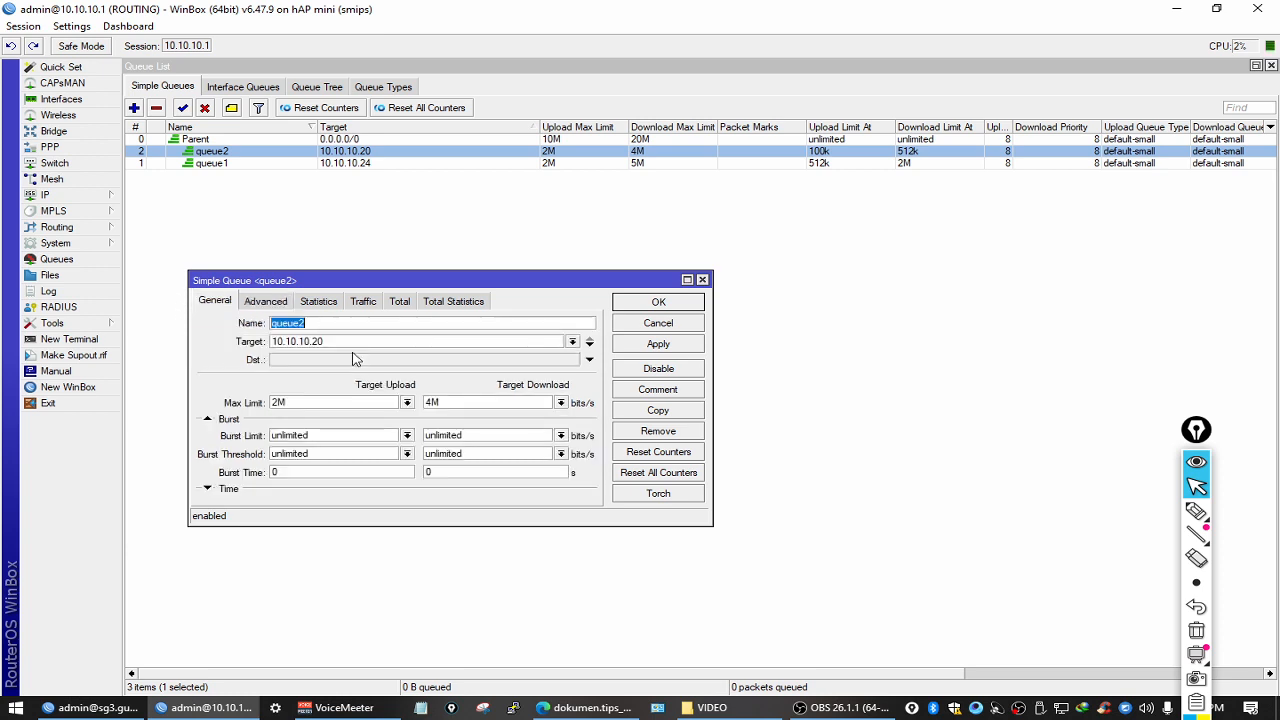
left_click(430, 402)
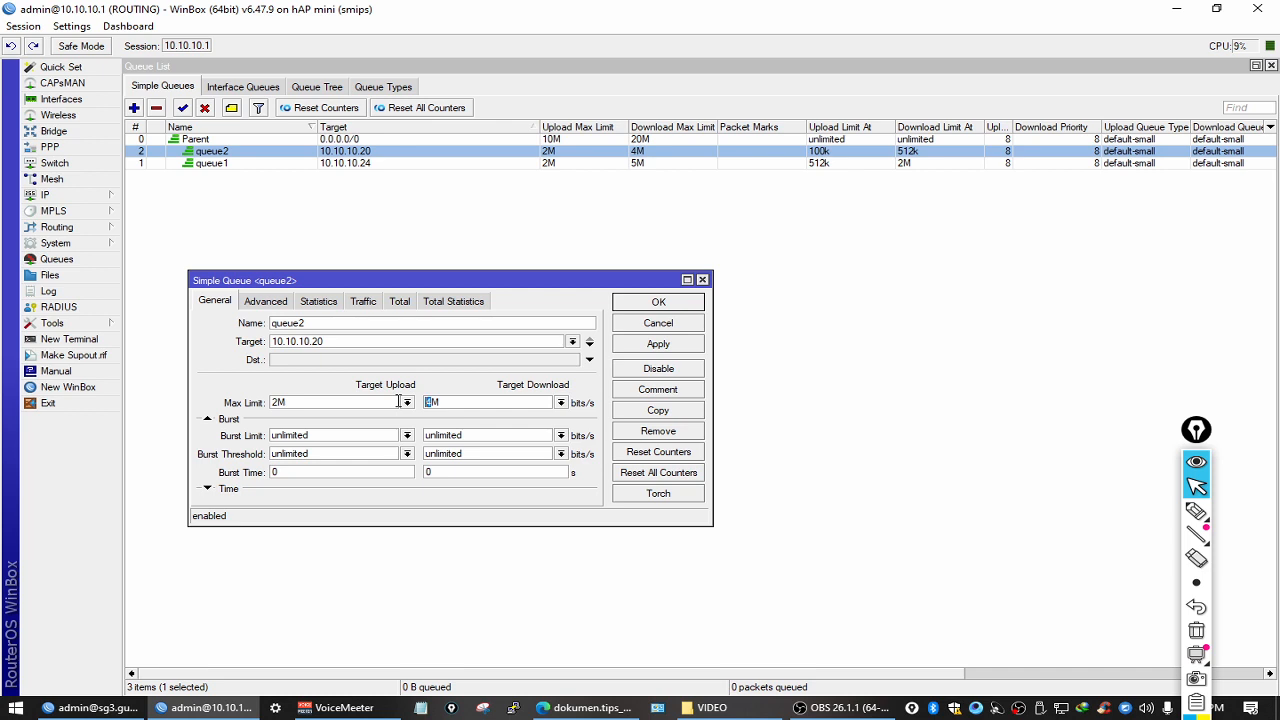
type("8")
key("Return")
left_click(625, 164)
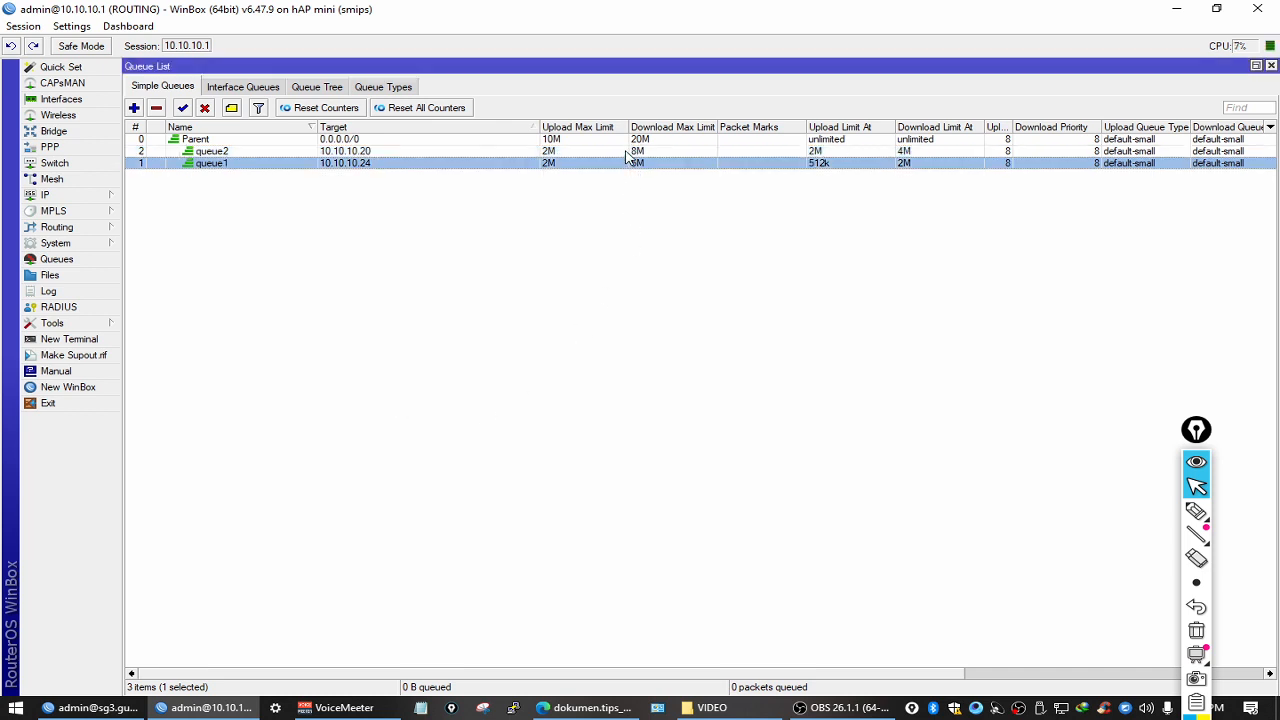
left_click(628, 151)
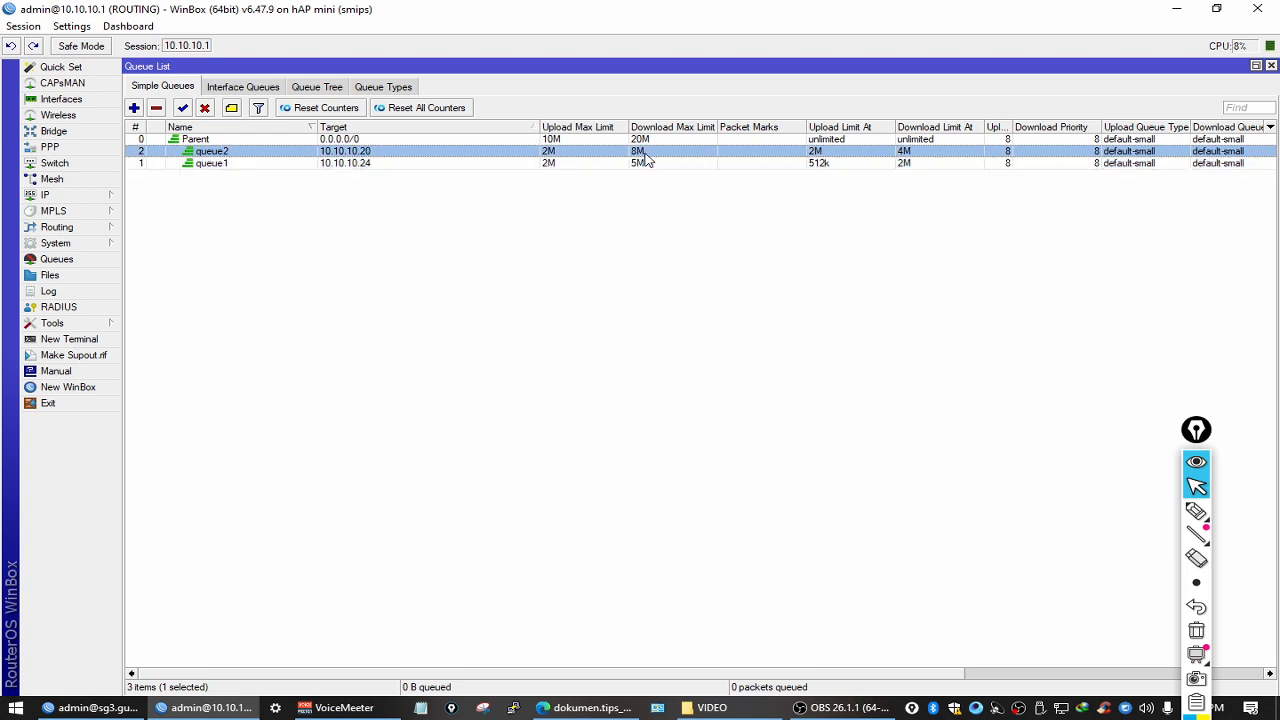
left_click(645, 164)
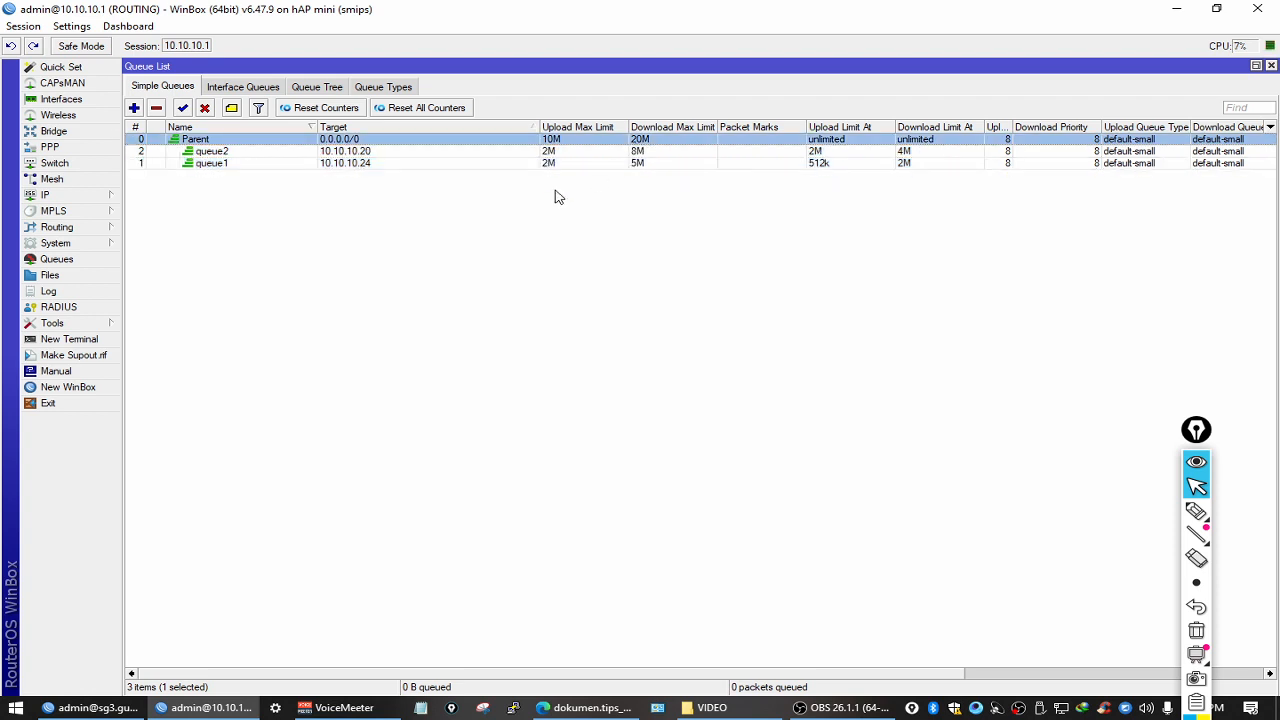
Step: Set the Parent queue's download max limit to 6M and save it
double_click(565, 142)
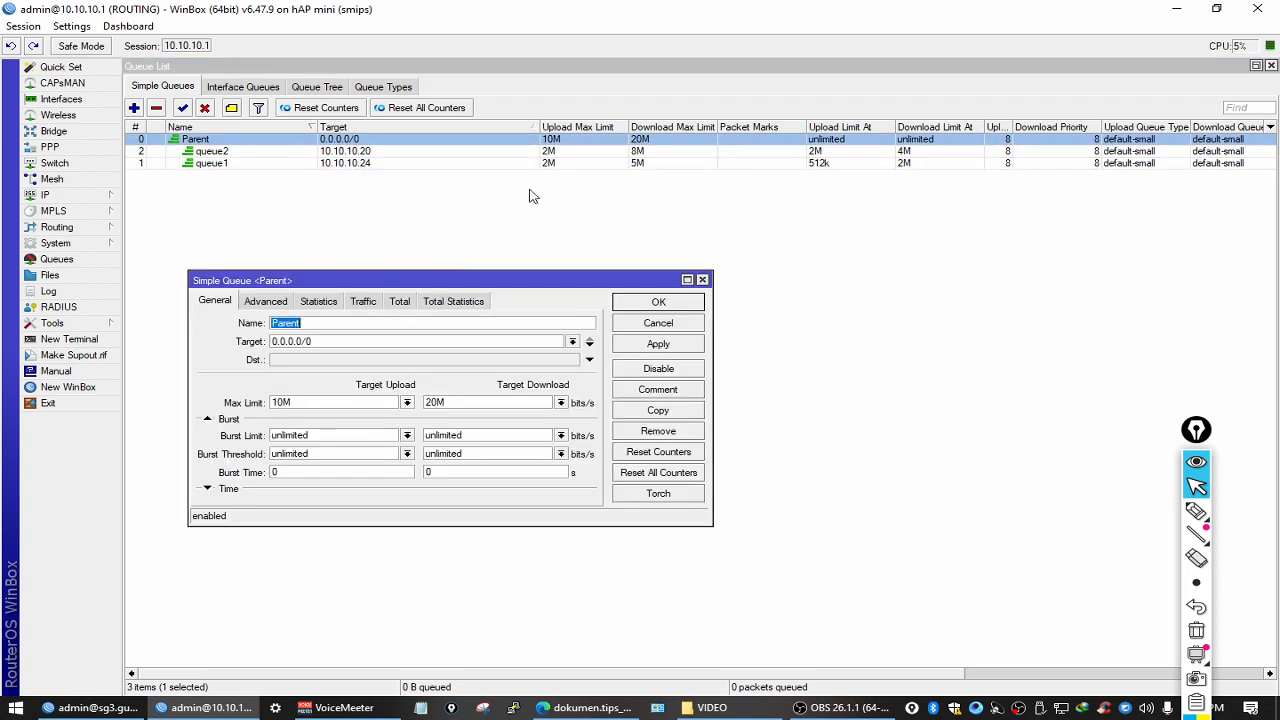
left_click(426, 402)
type("6")
key("Return")
double_click(645, 142)
left_click(430, 402)
key("Delete")
key("Return")
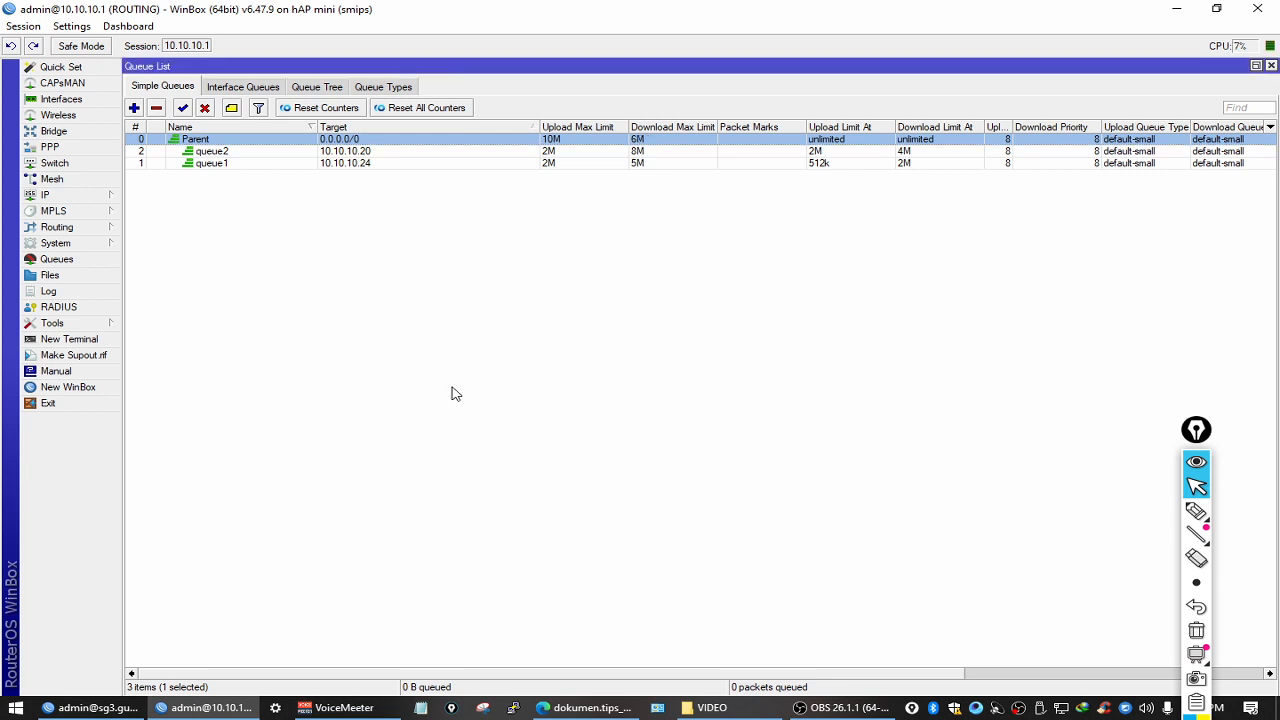
Step: Compare the limit-at values of queue2 and queue1 in the list, and switch to OBS
left_click(841, 165)
left_click(855, 187)
left_click(862, 154)
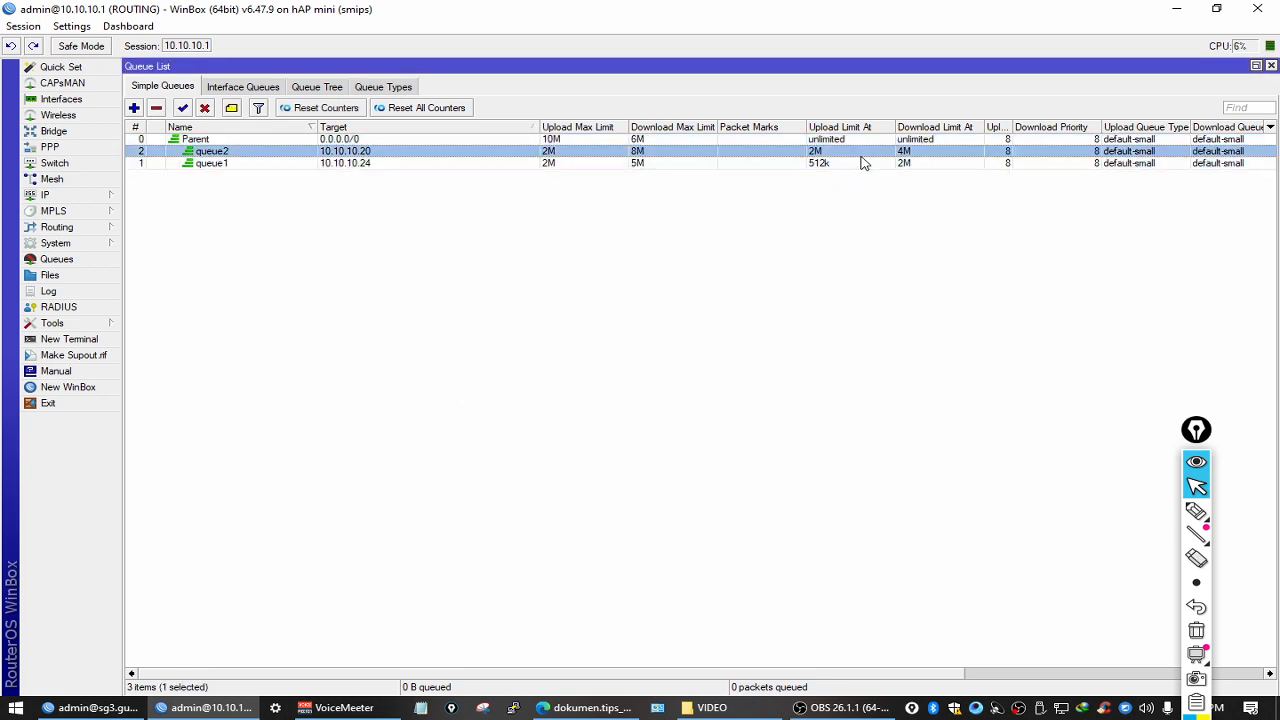
left_click(854, 174)
left_click(858, 152)
left_click(855, 166)
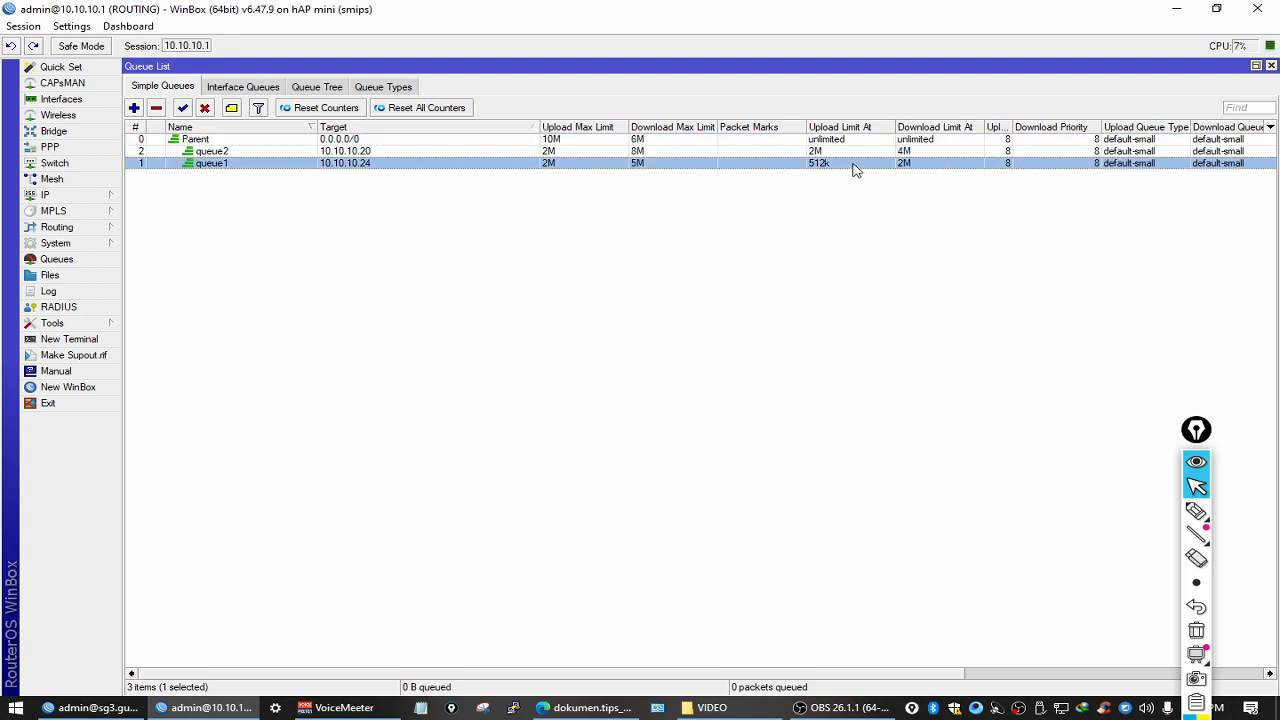
left_click(852, 154)
left_click(846, 178)
left_click(853, 165)
left_click(866, 707)
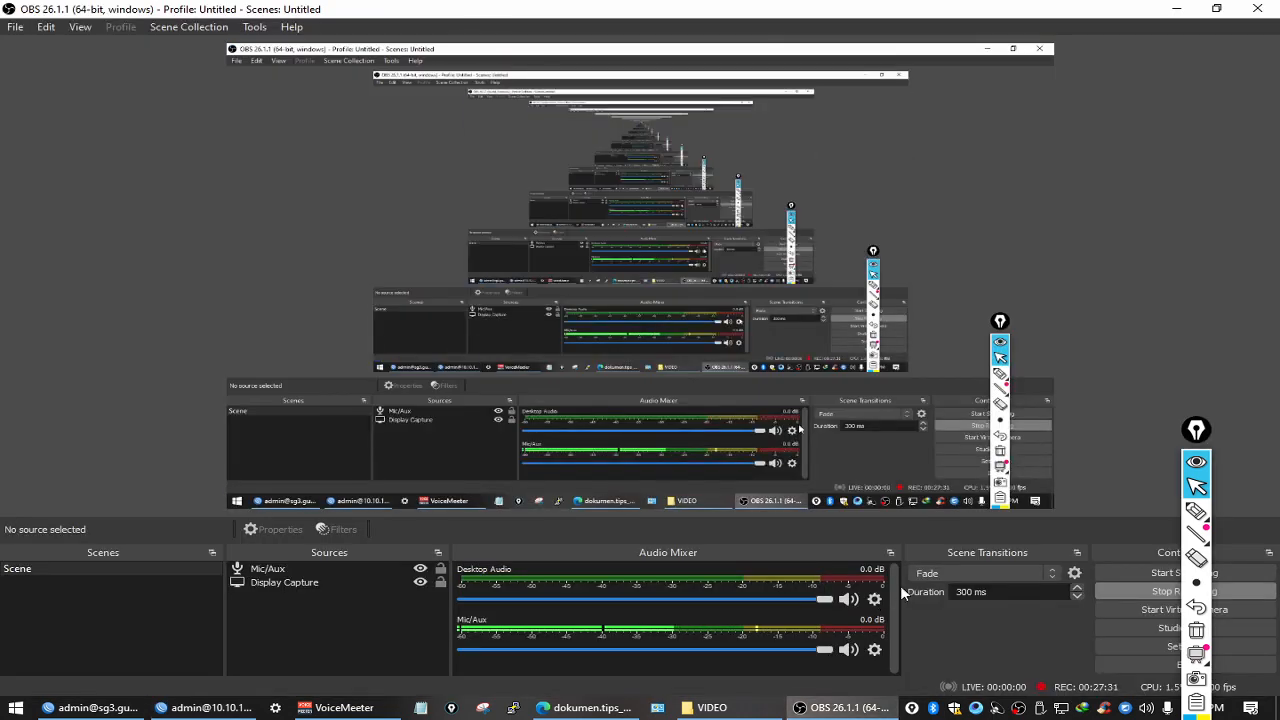